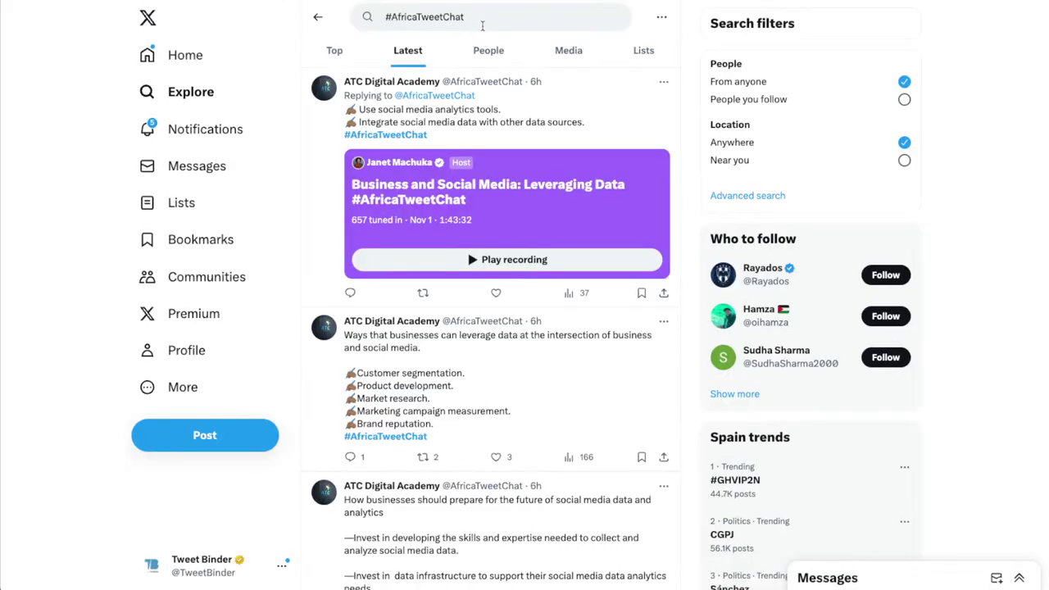
Copy #AfricaTweetChat from the X search and add it as an alternative term in Tweet Binder's advanced search.
left_click(367, 20)
key("ctrl+c")
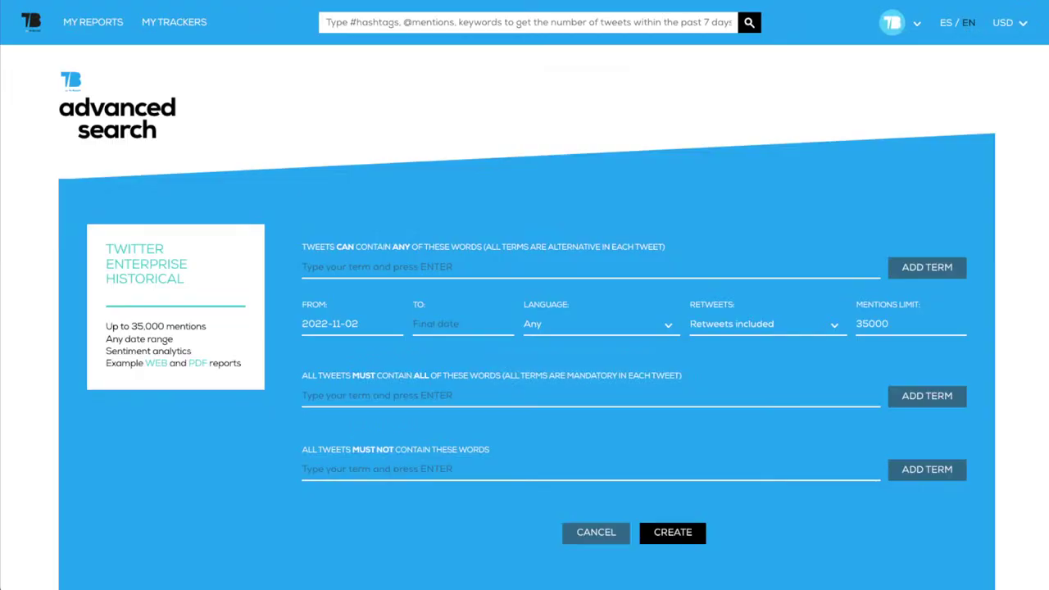
left_click(347, 263)
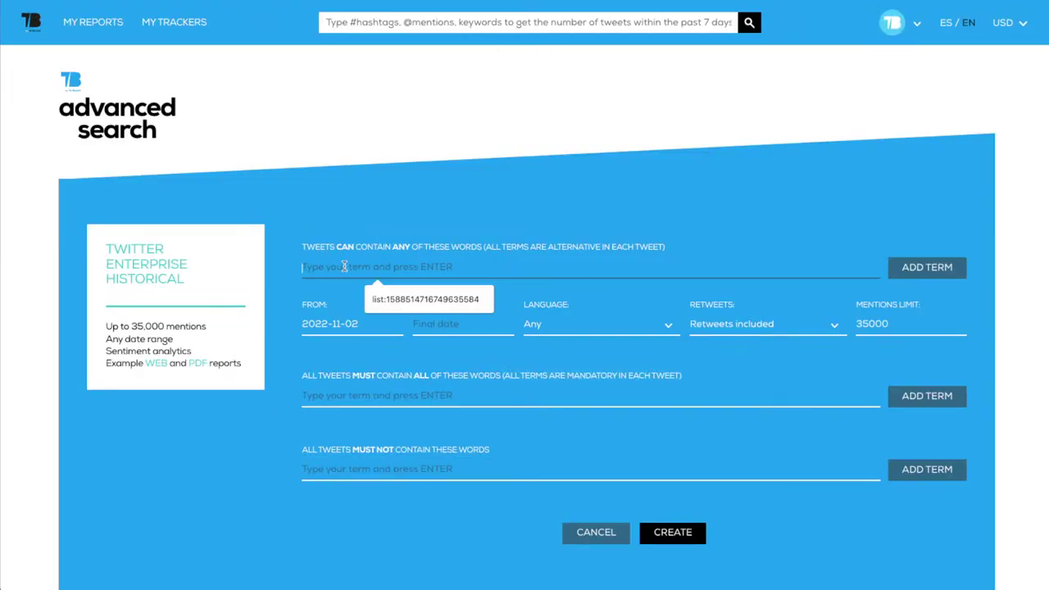
key("ctrl+v")
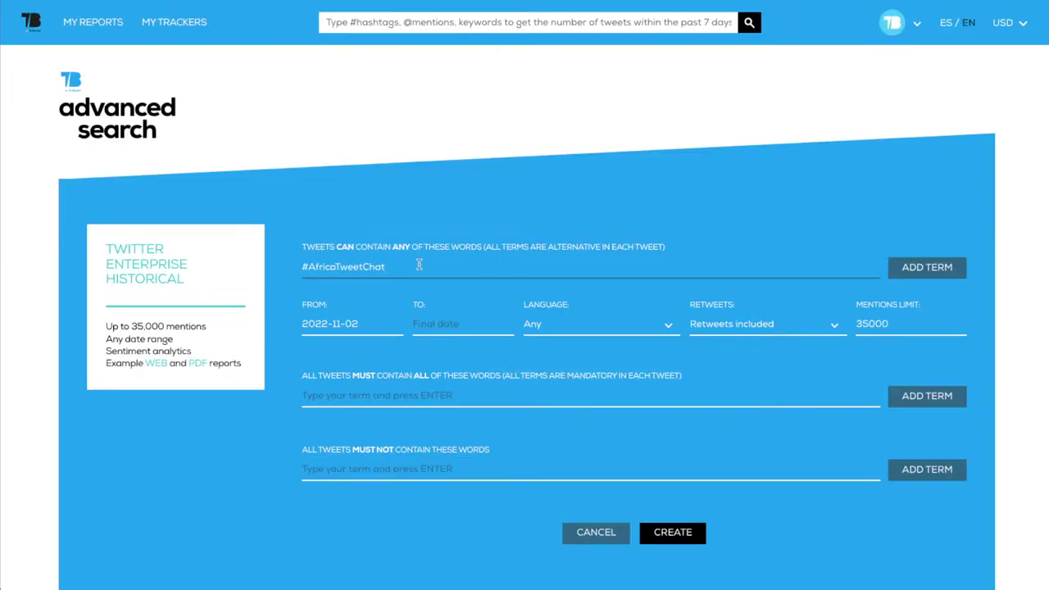
key("Return")
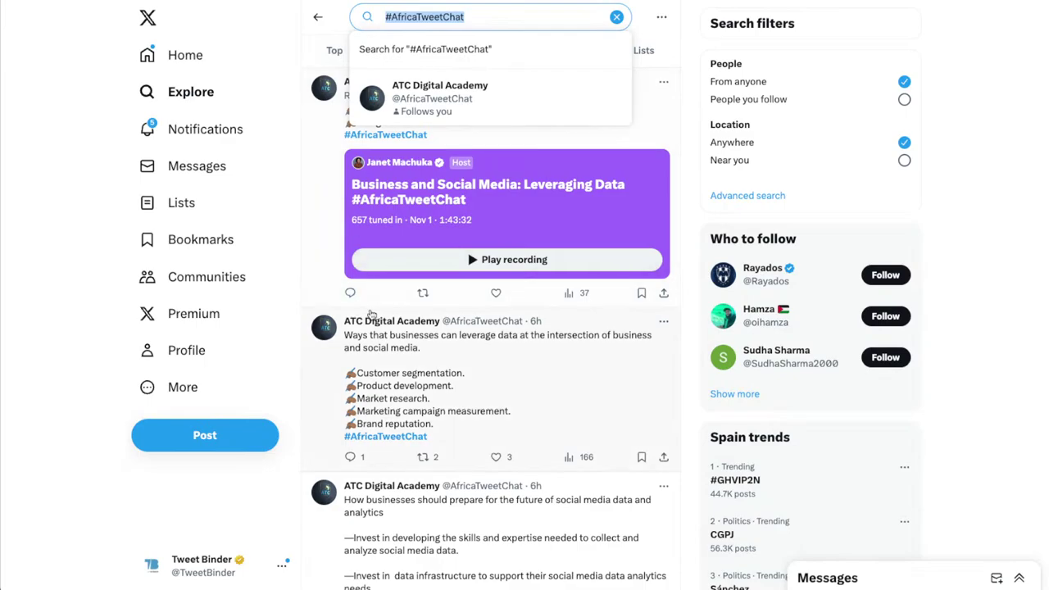
mouse_move(415, 321)
left_click(57, 204)
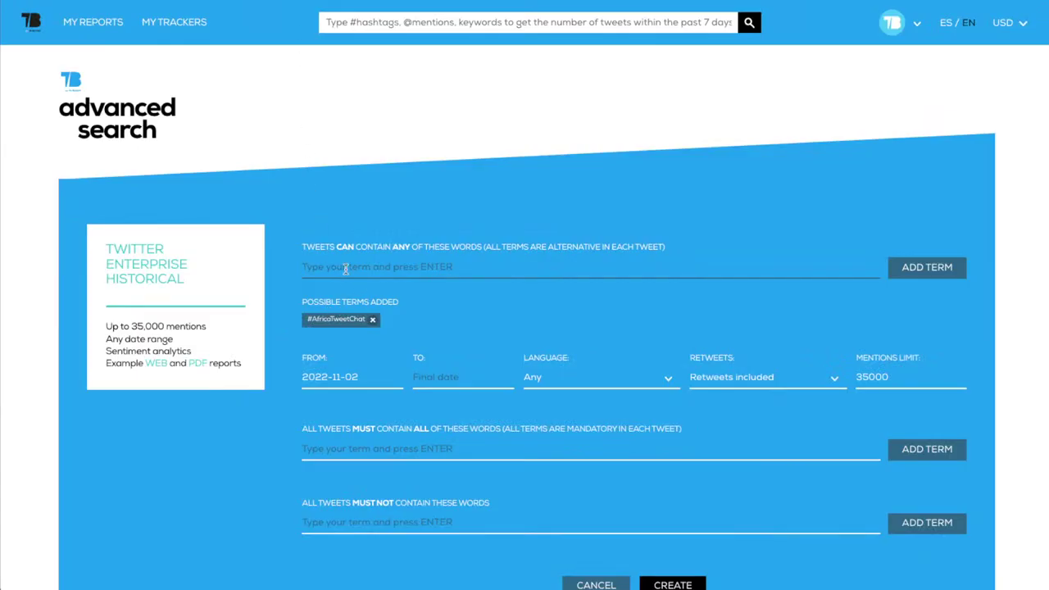
type("@AfricaTweetChat")
key("Return")
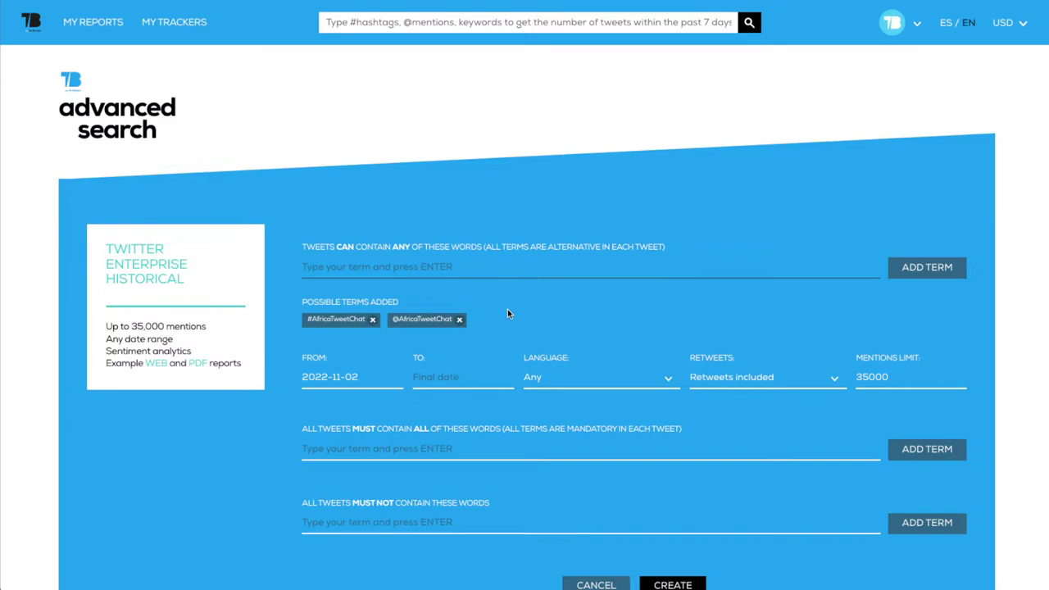
Set the search's start date to 2023-09-01 and create the historical report.
left_click(336, 379)
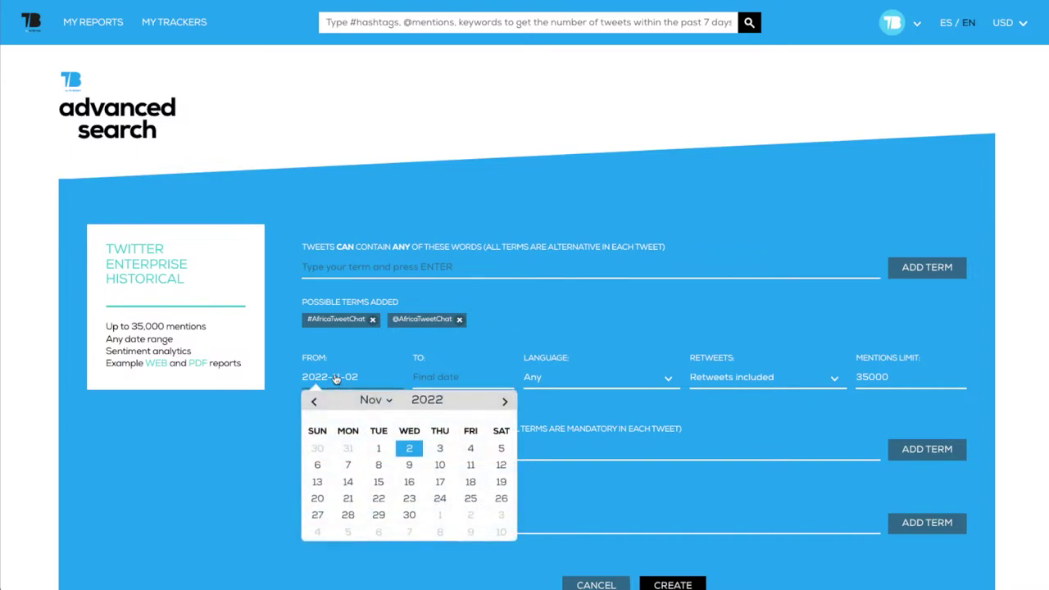
left_click(369, 401)
left_click(371, 366)
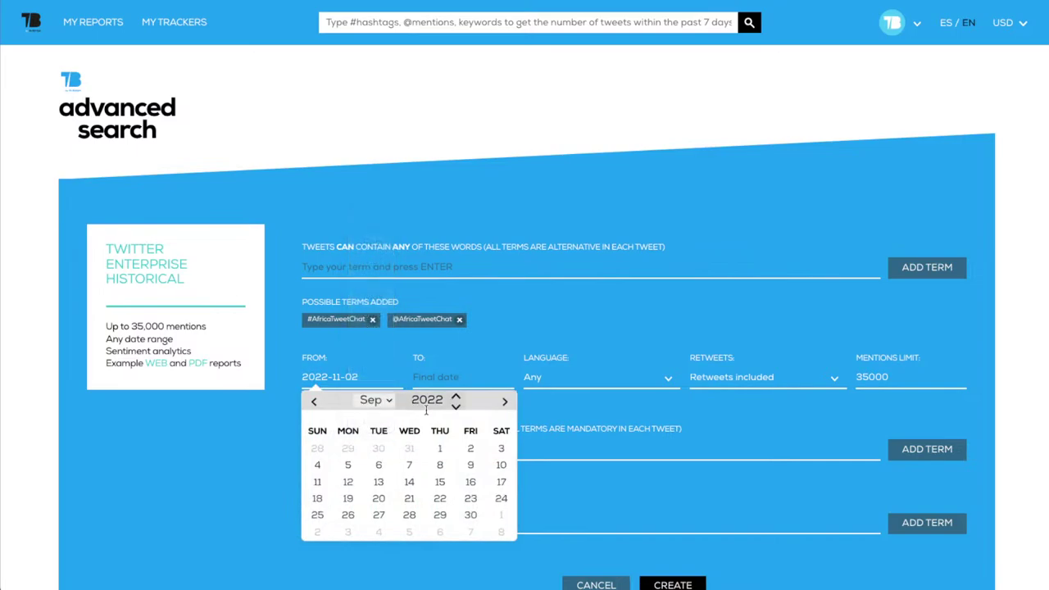
left_click(455, 396)
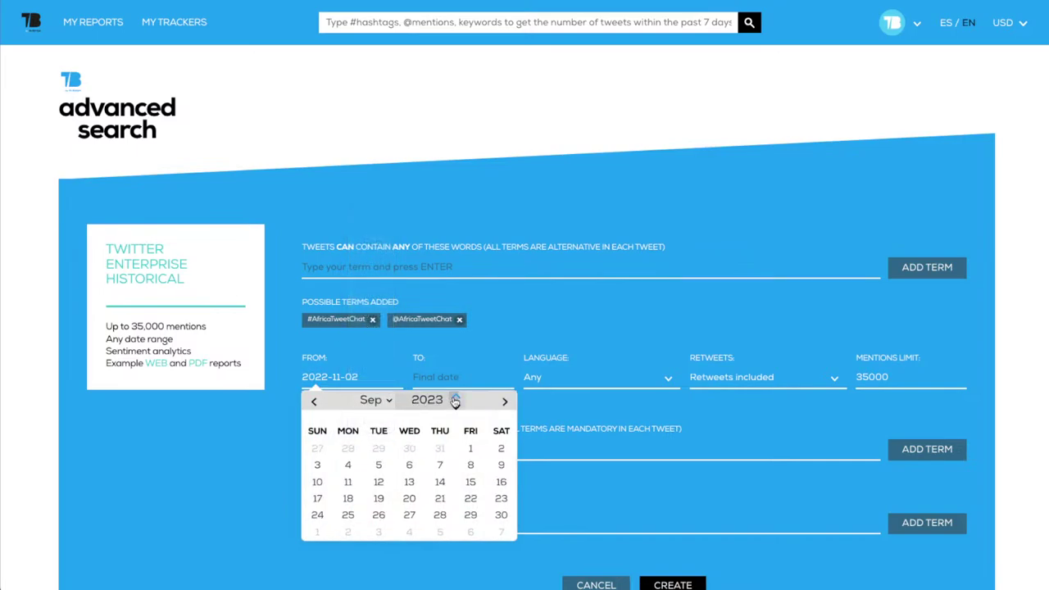
left_click(471, 450)
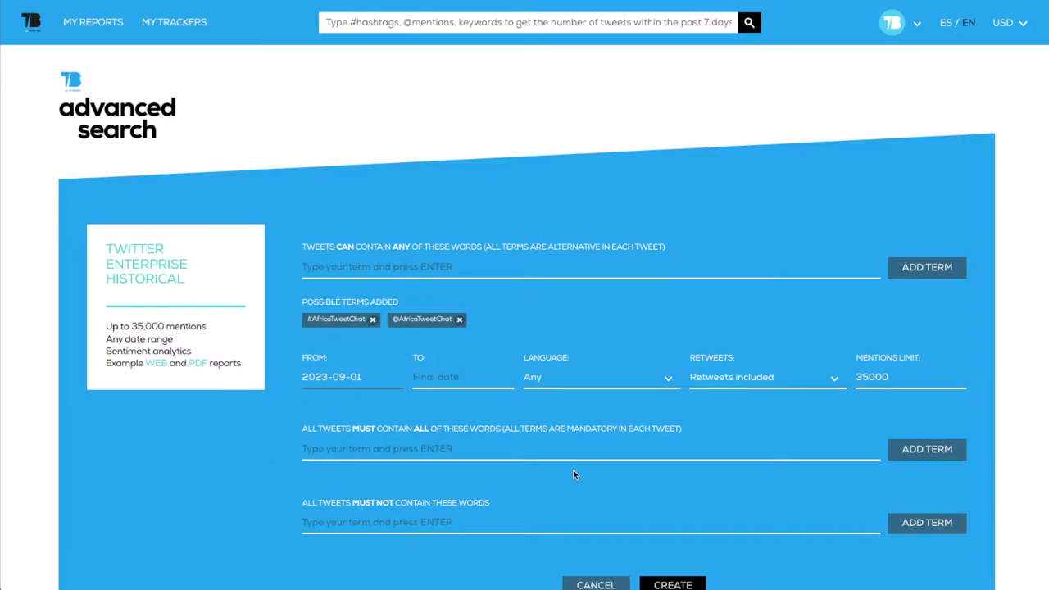
left_click(671, 582)
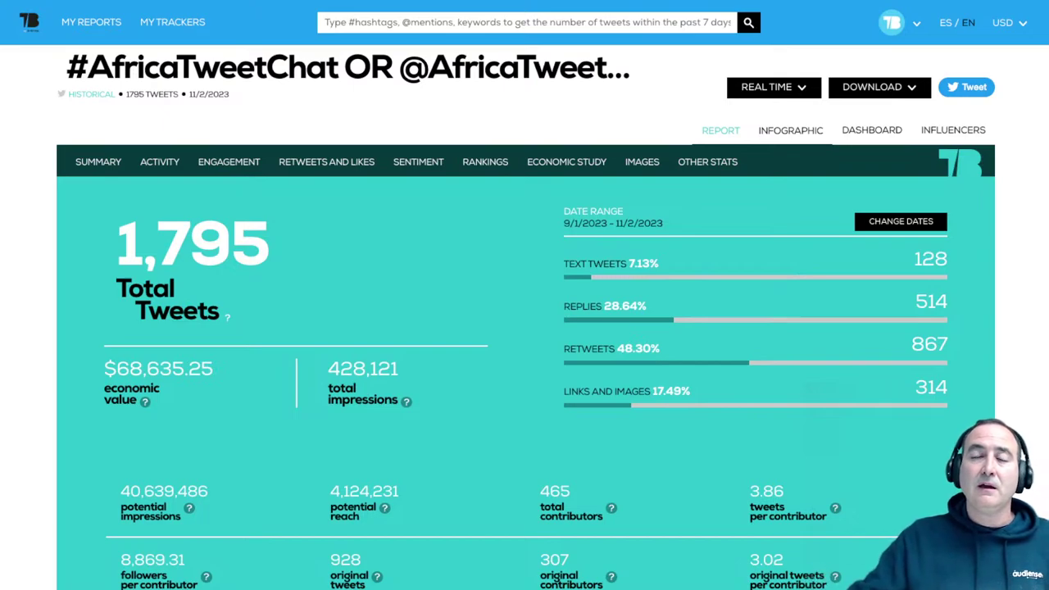
Examine the report's total tweets and skim the activity, engagement, most retweeted and liked tweets, and sentiment sections.
left_click_drag(118, 246, 270, 246)
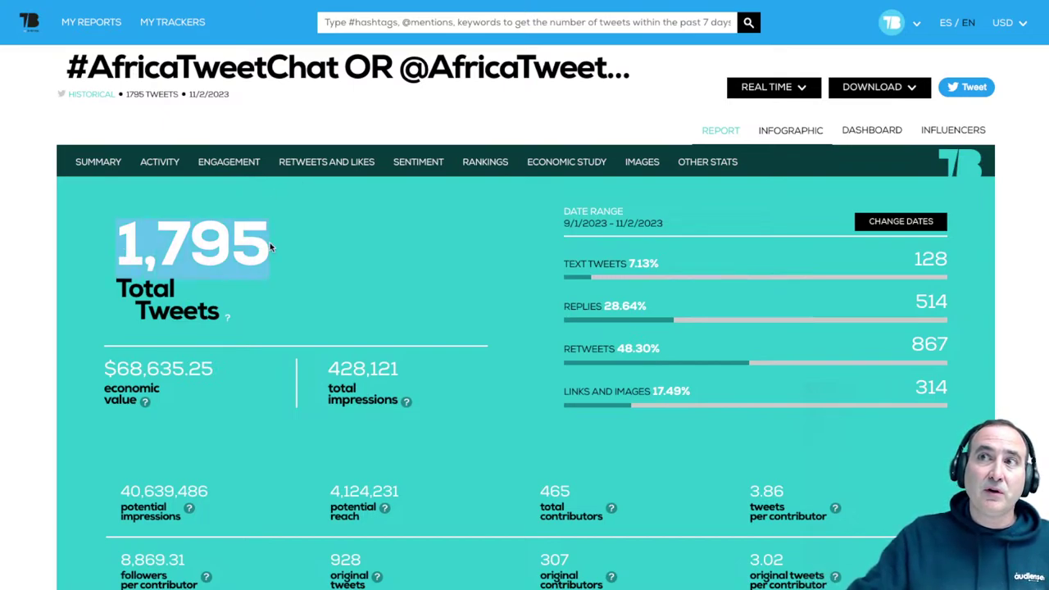
left_click(279, 250)
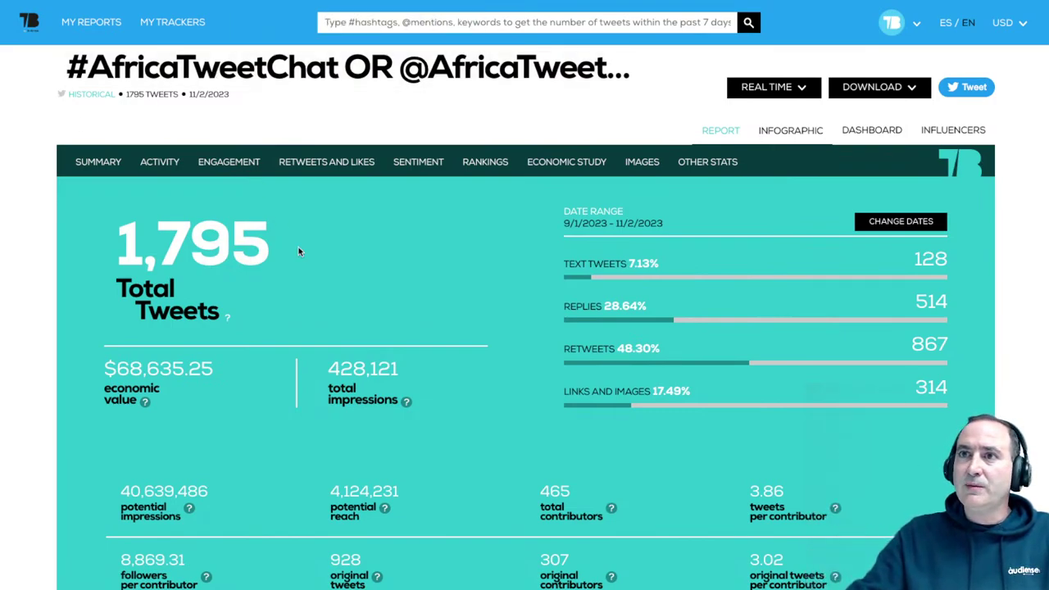
scroll(335, 425, "down", 3)
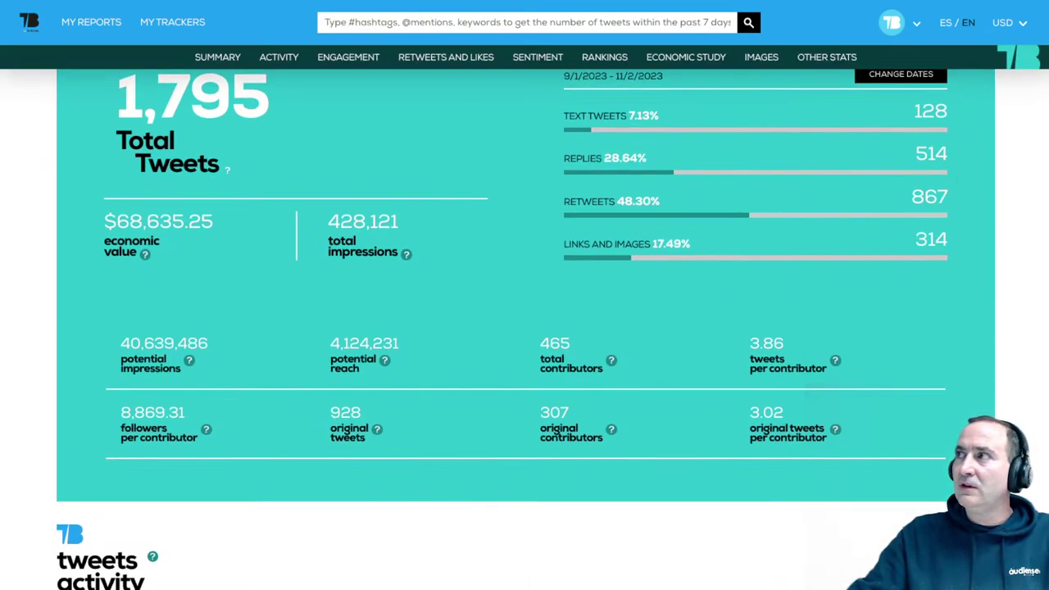
scroll(558, 435, "down", 15)
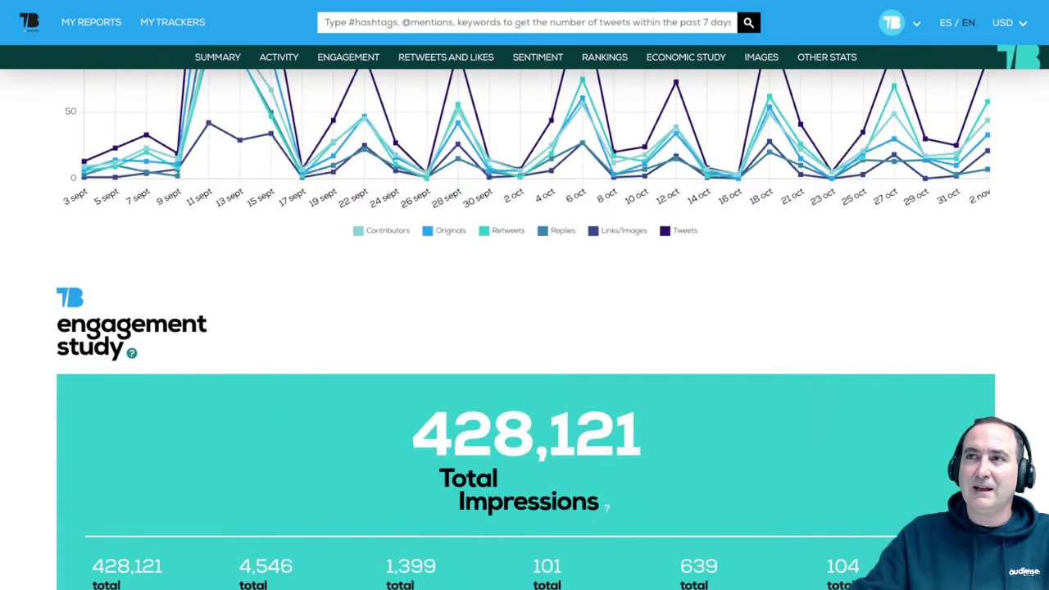
scroll(525, 328, "down", 10)
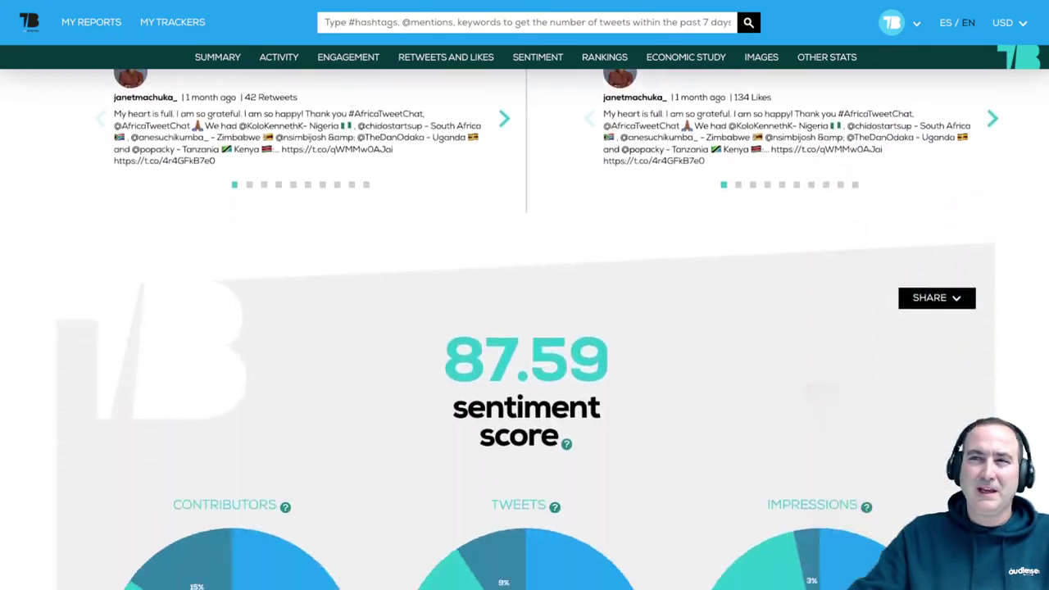
scroll(316, 253, "up", 5)
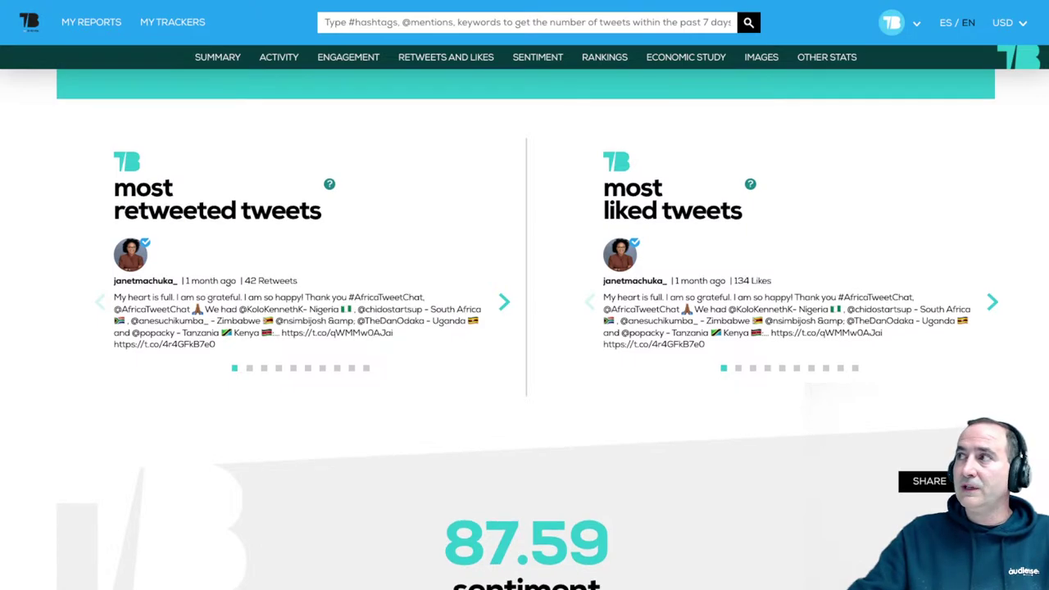
scroll(524, 328, "down", 3)
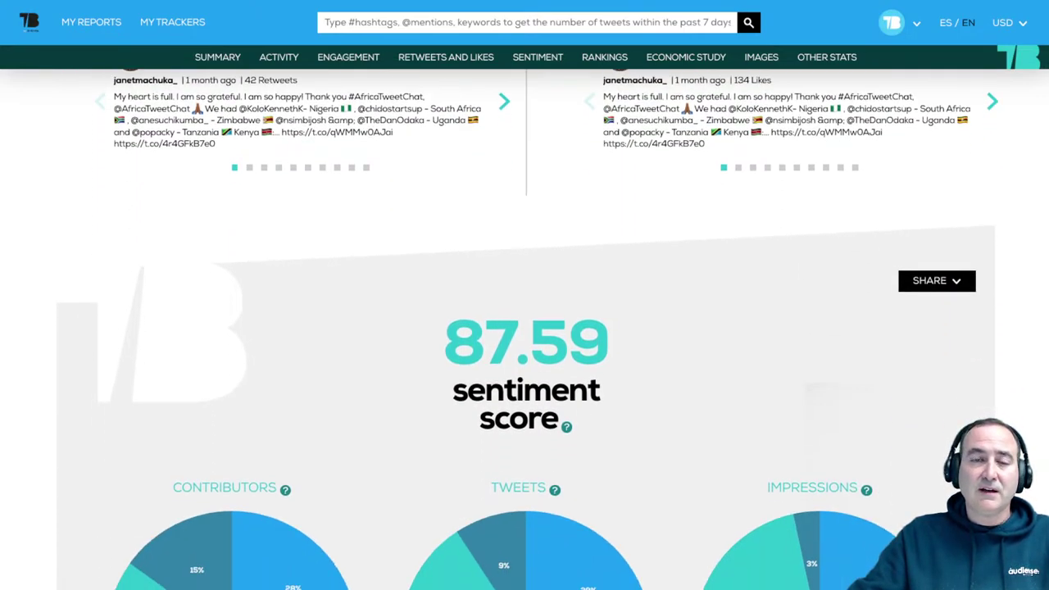
scroll(524, 328, "down", 1)
scroll(525, 328, "up", 20)
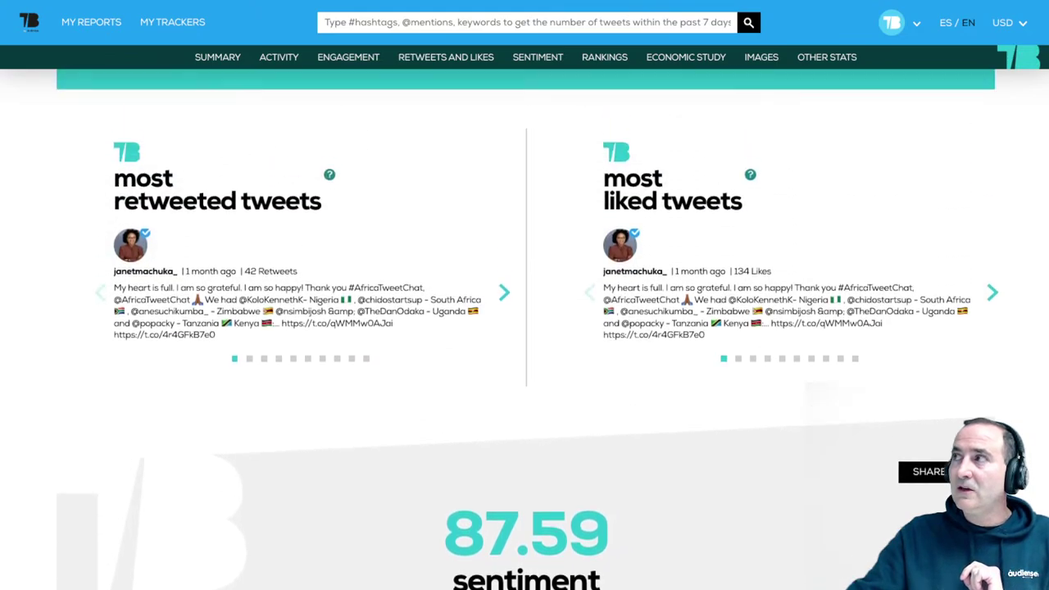
scroll(542, 365, "up", 6)
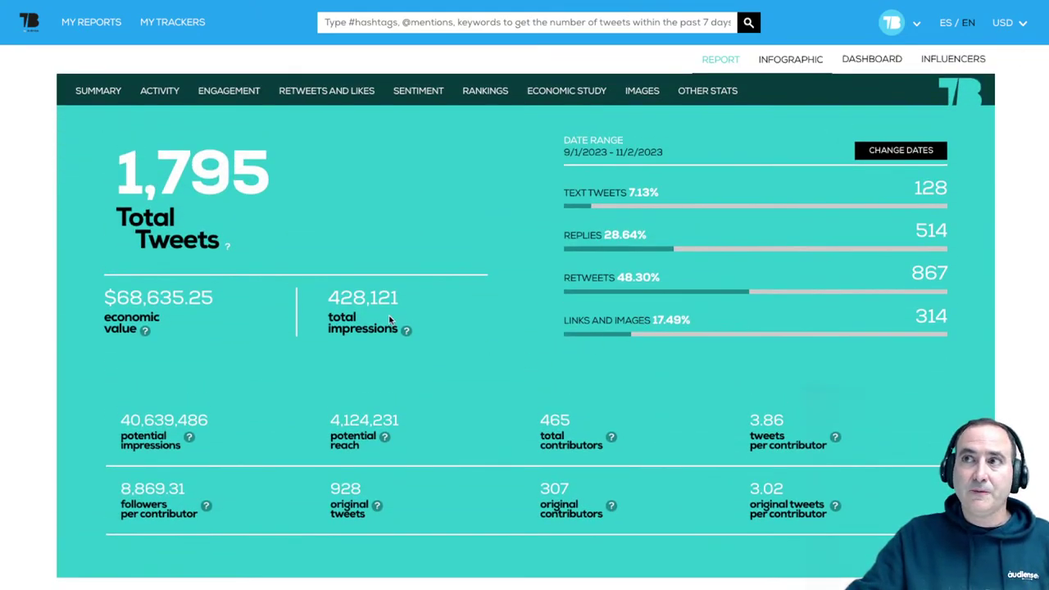
Compare the total impressions with the potential impressions in the report summary.
left_click_drag(325, 315, 375, 342)
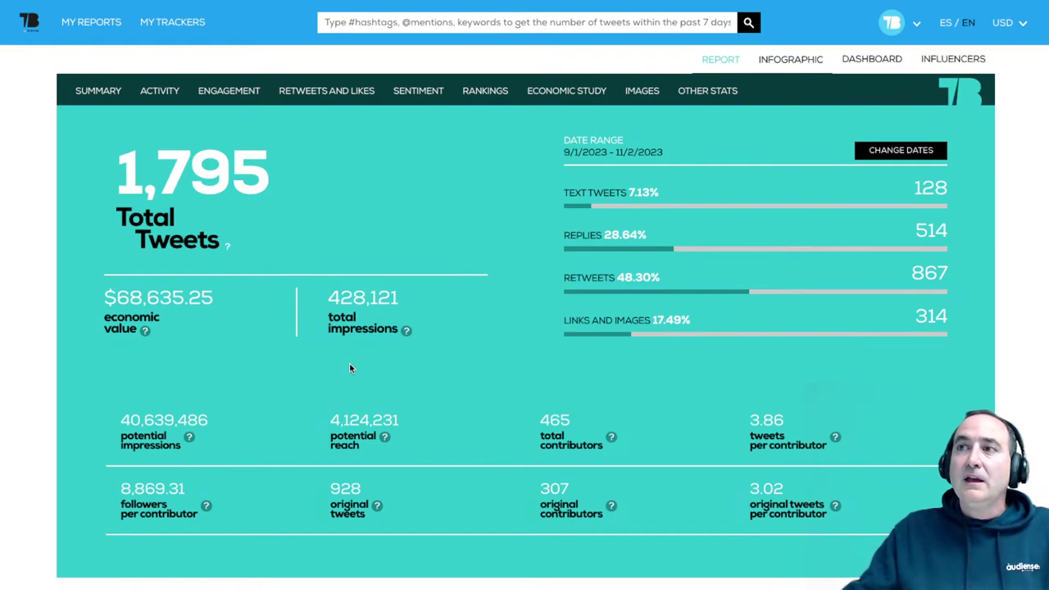
left_click_drag(329, 298, 393, 299)
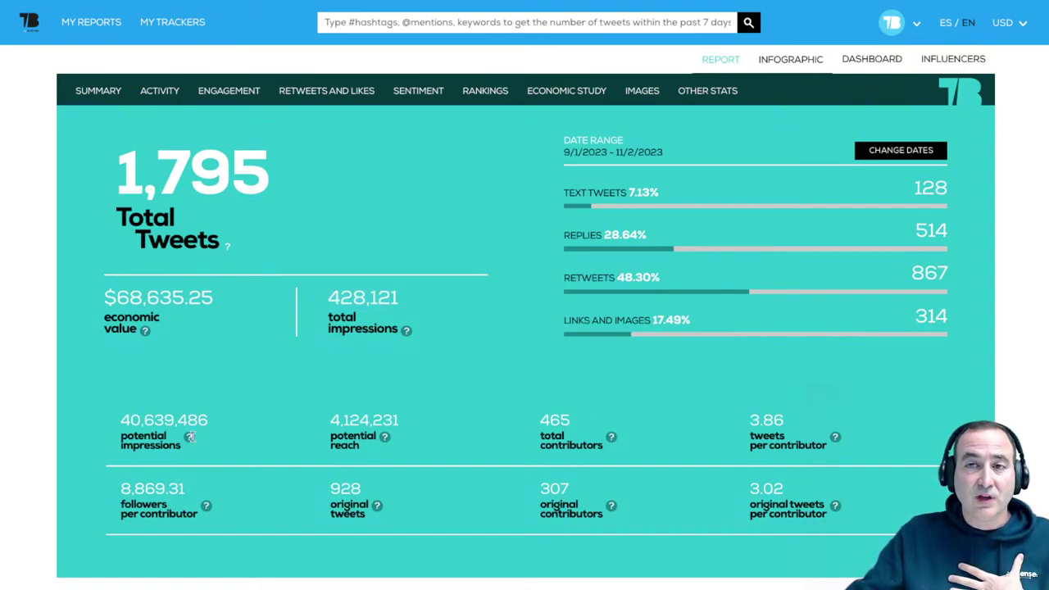
left_click_drag(118, 418, 152, 441)
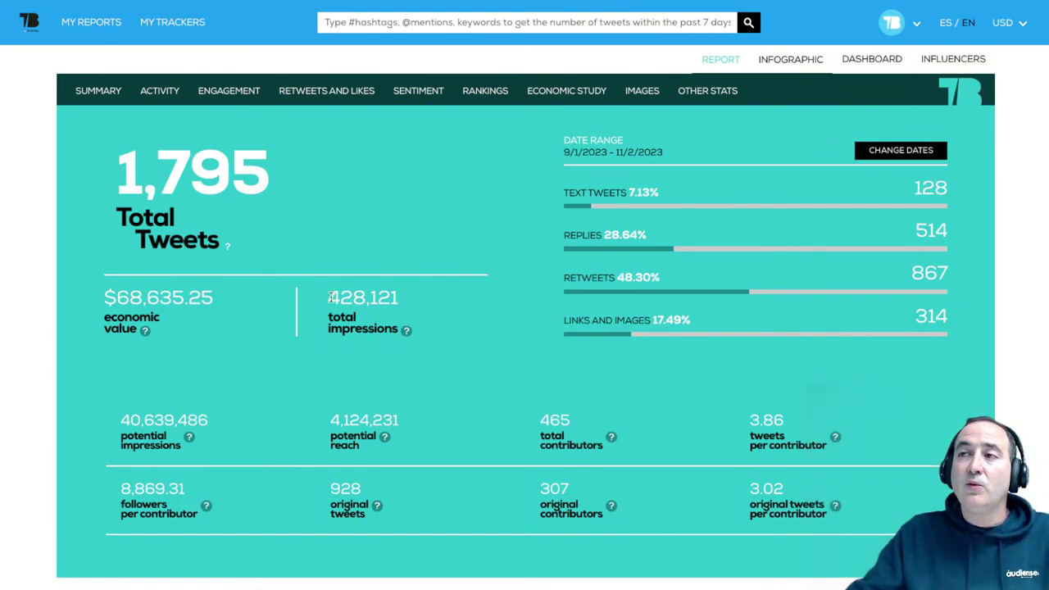
left_click_drag(329, 297, 392, 292)
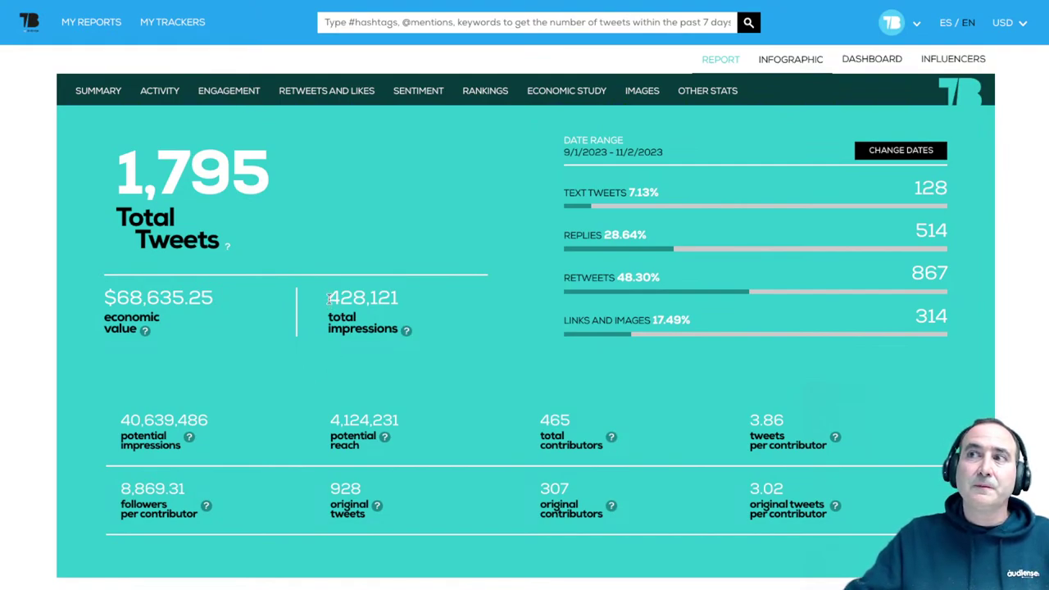
left_click_drag(329, 299, 446, 301)
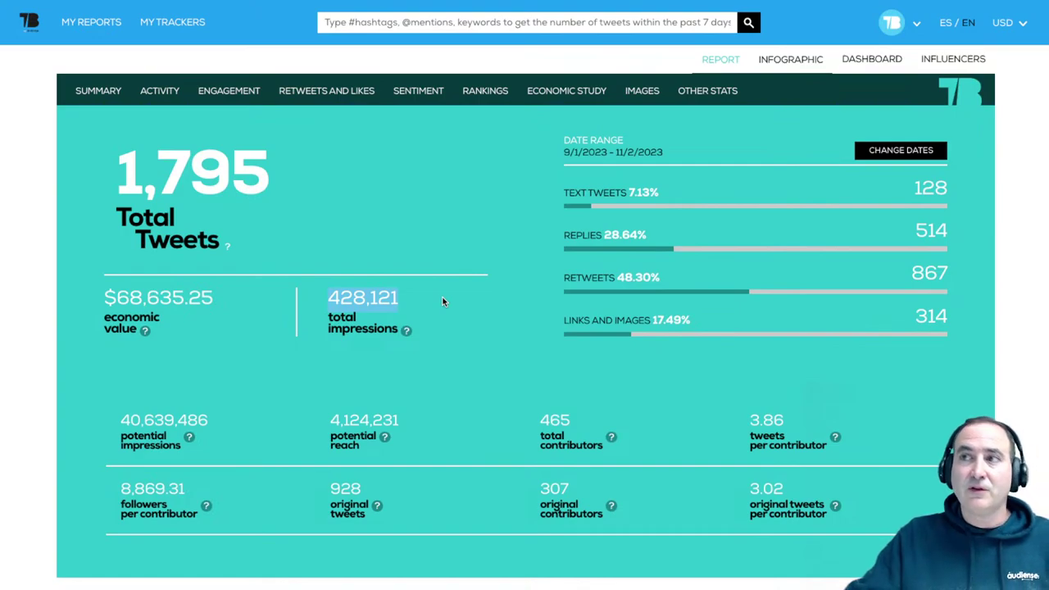
left_click(419, 327)
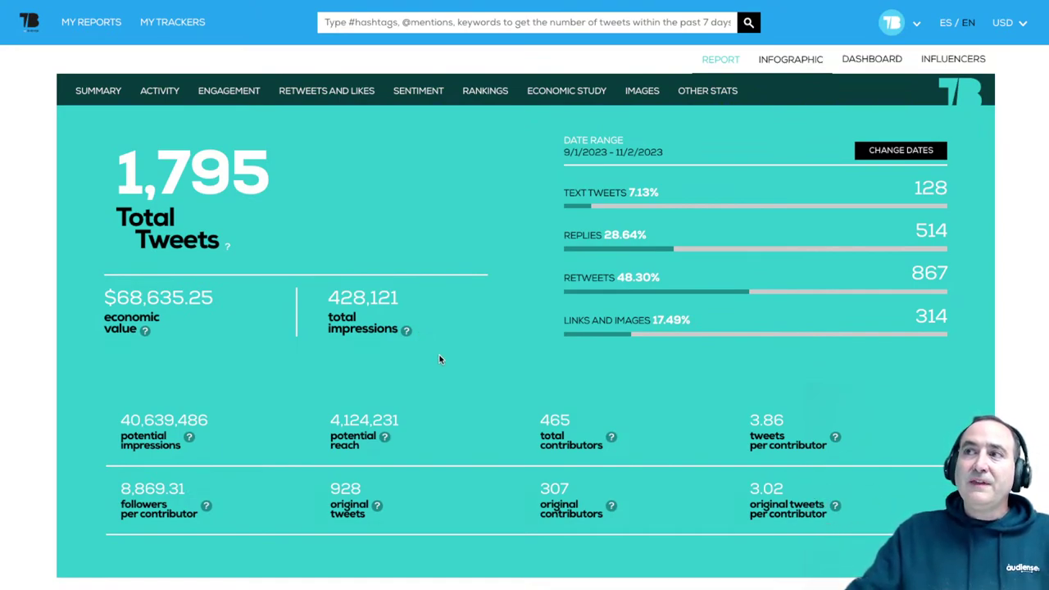
Examine the tweets activity chart and the engagement study's total, per-tweet and per-contributor figures, and return to the report summary.
scroll(440, 365, "down", 5)
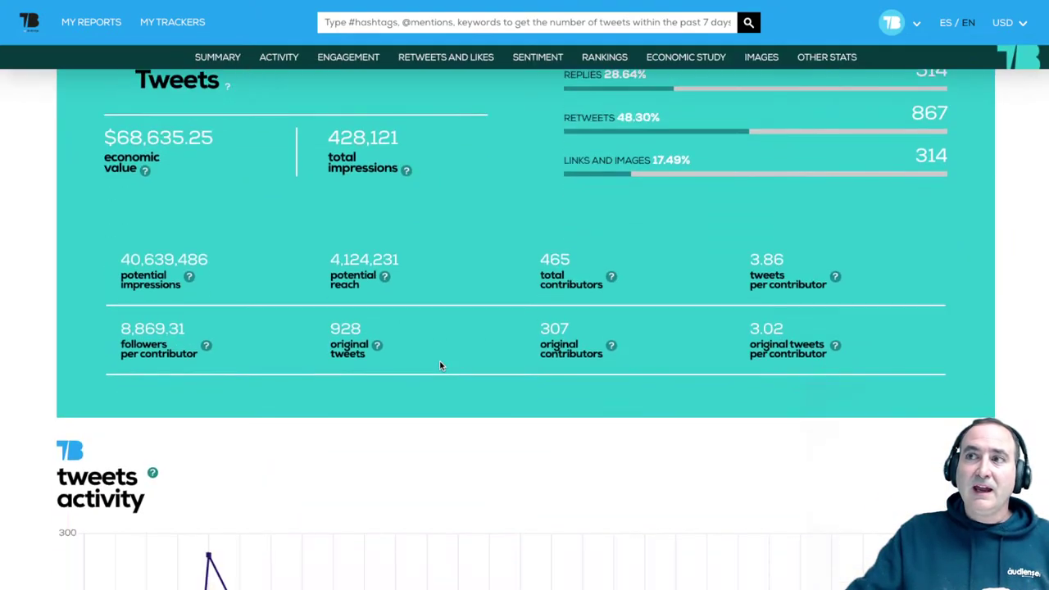
scroll(441, 365, "down", 2)
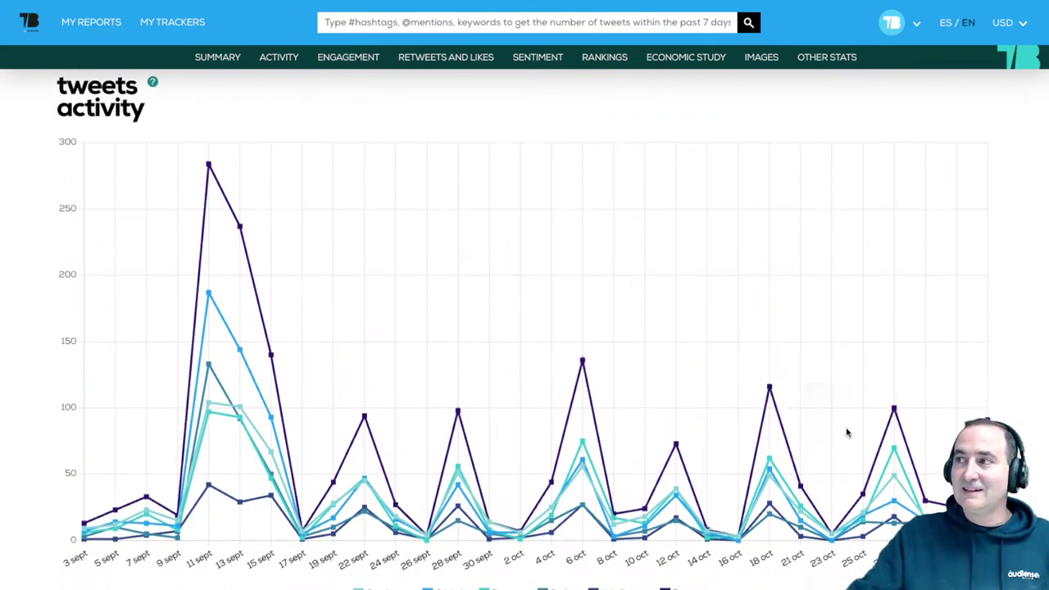
scroll(848, 433, "down", 2)
scroll(848, 433, "down", 3)
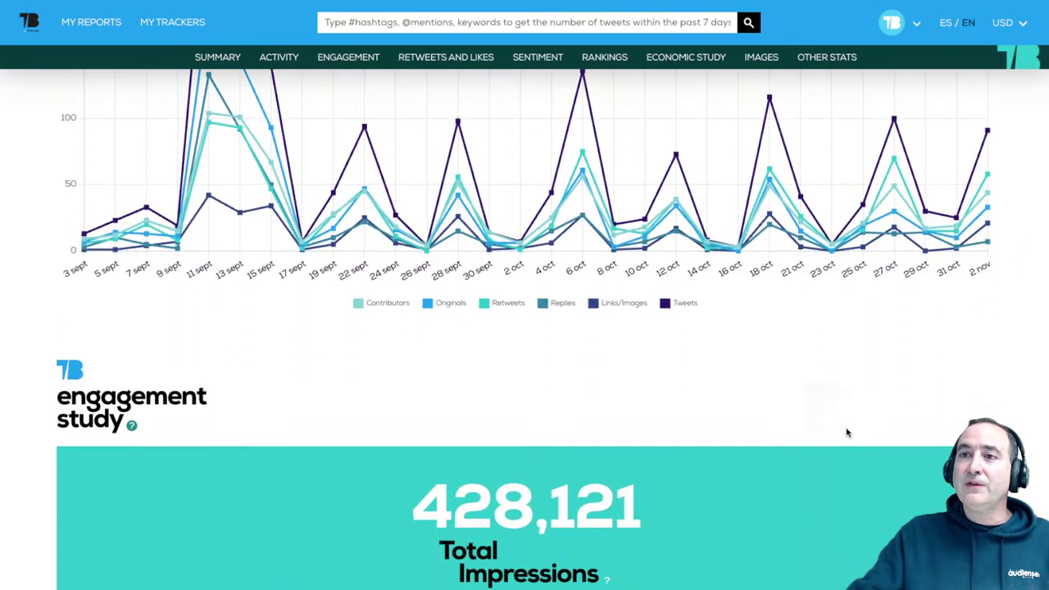
scroll(848, 428, "down", 5)
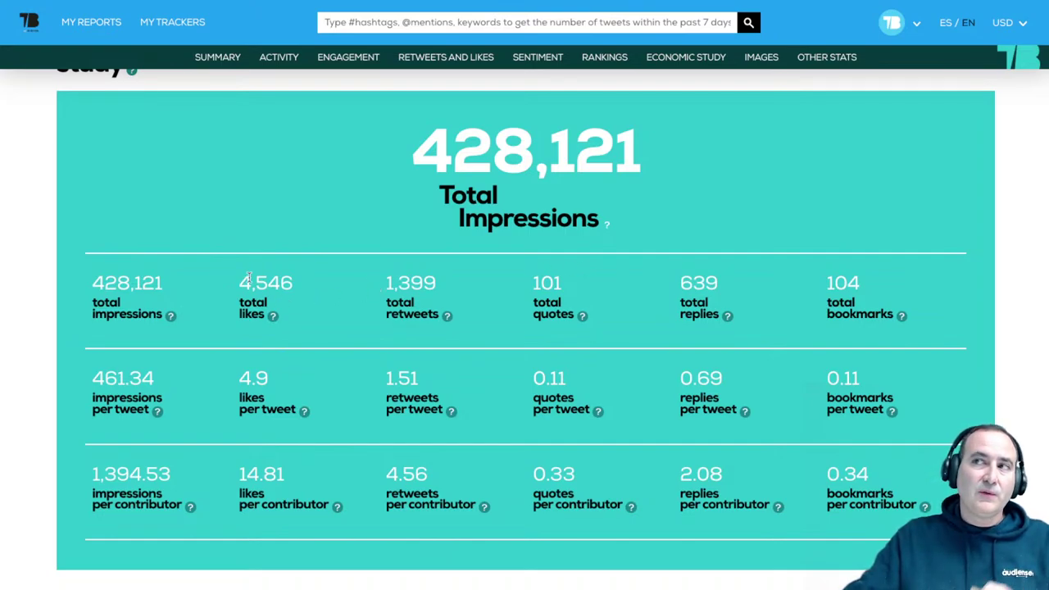
double_click(413, 284)
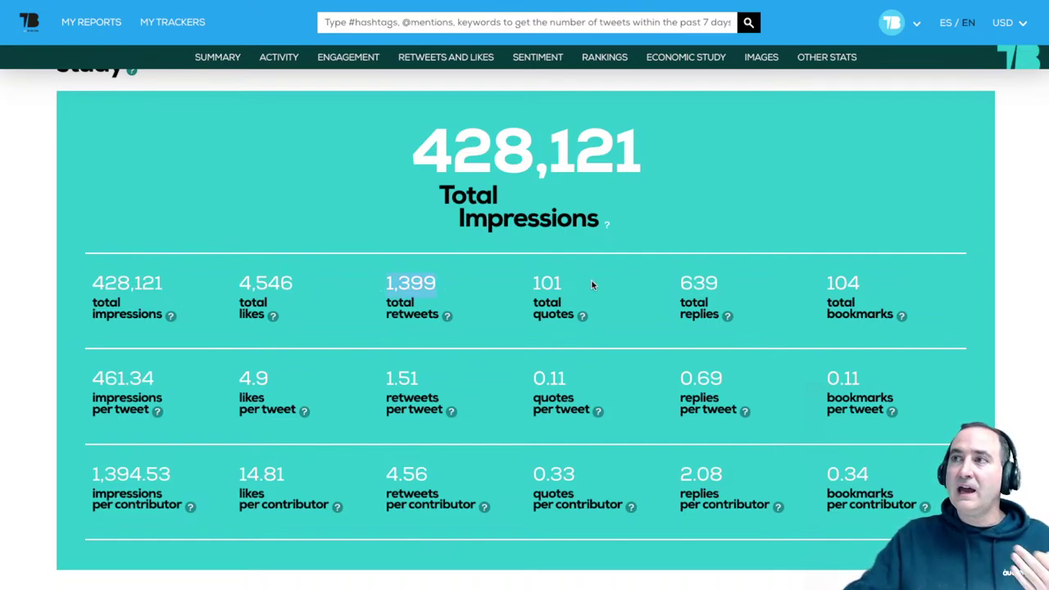
left_click(560, 283)
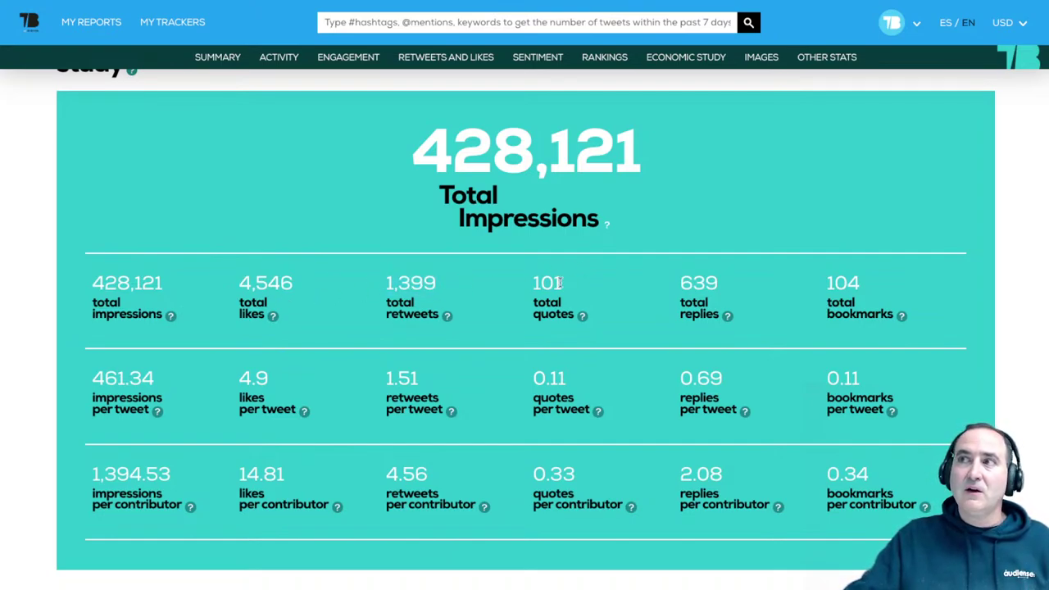
double_click(689, 283)
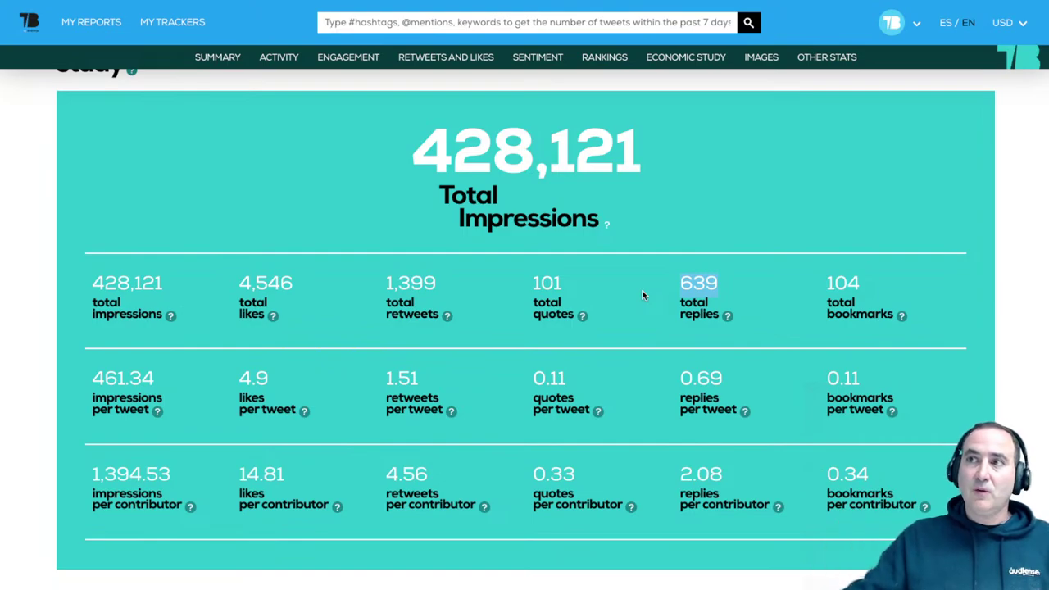
left_click(98, 399)
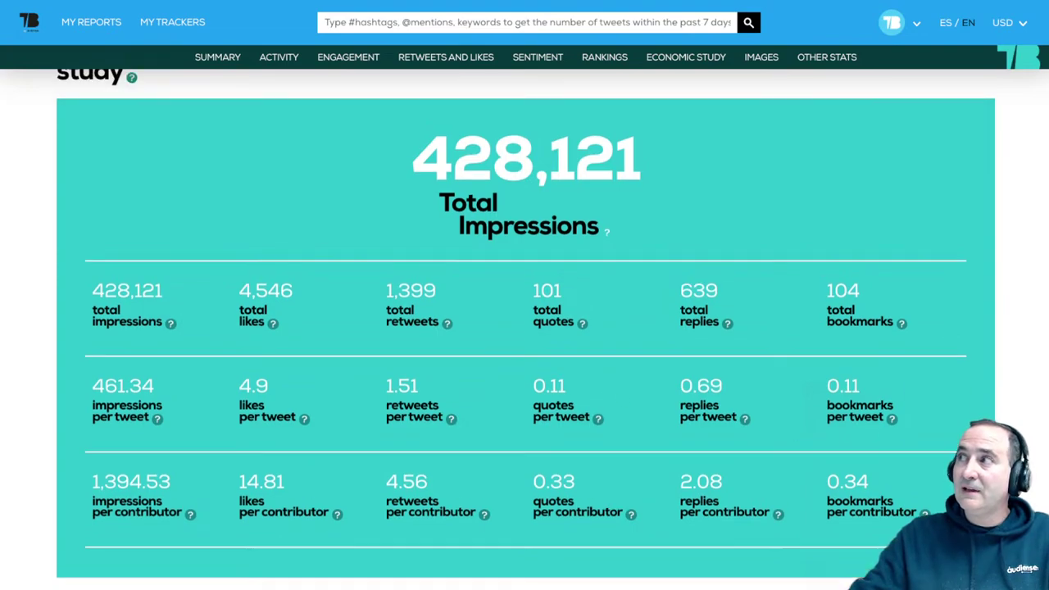
scroll(525, 328, "down", 15)
scroll(525, 328, "up", 5)
scroll(669, 431, "up", 5)
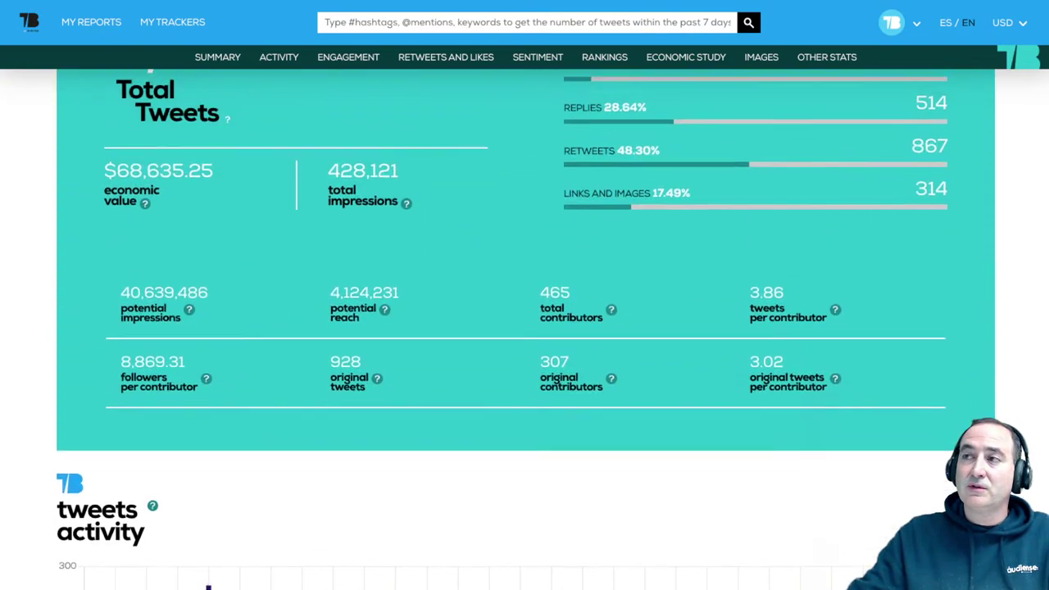
Compare the original contributors with the total contributors in the report summary, and examine the tweets activity chart.
double_click(545, 496)
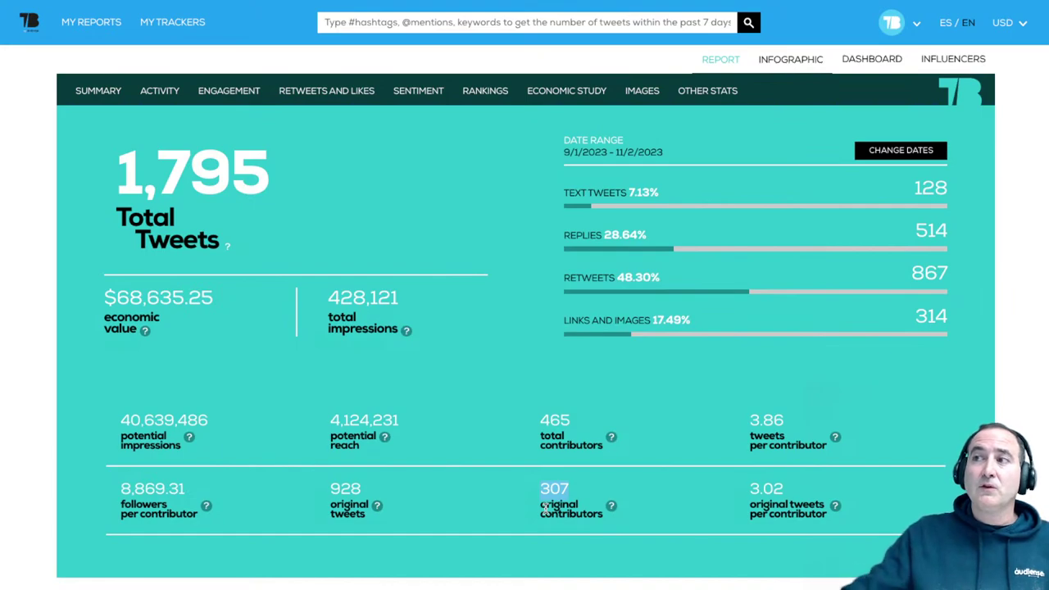
double_click(555, 421)
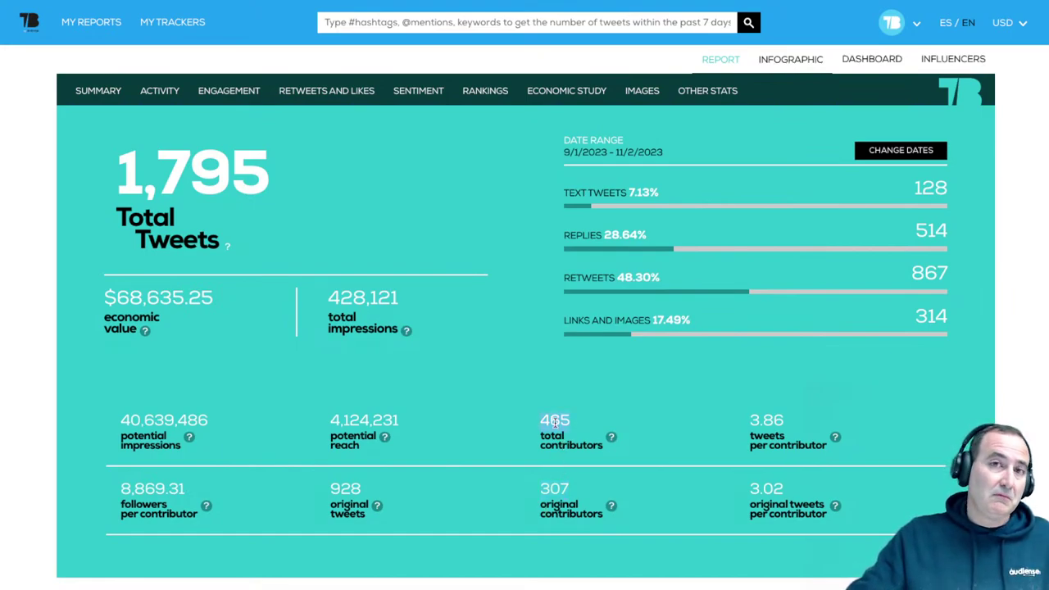
double_click(548, 489)
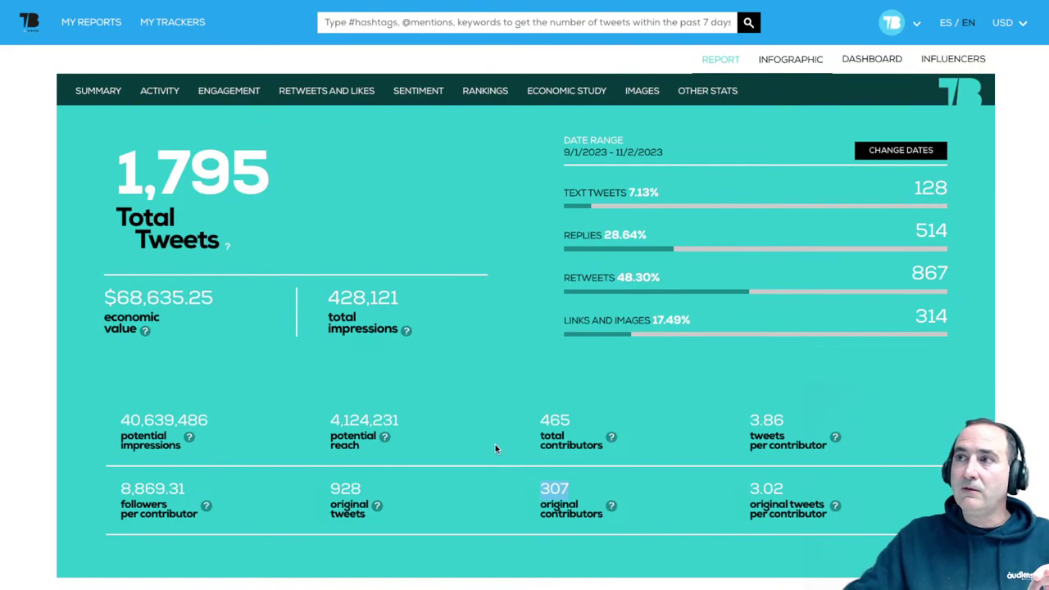
scroll(496, 448, "down", 5)
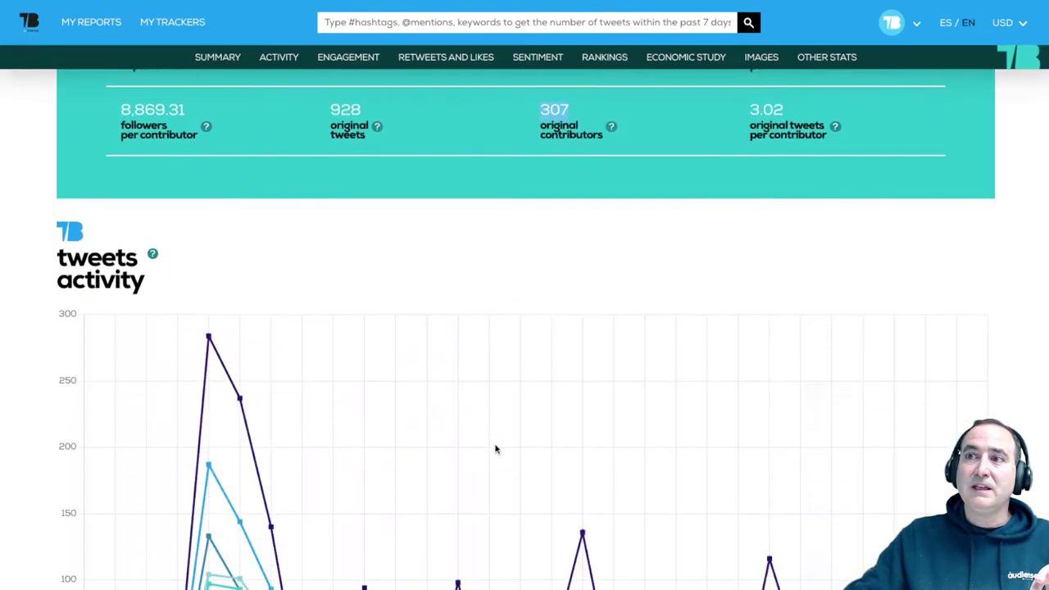
scroll(496, 449, "down", 3)
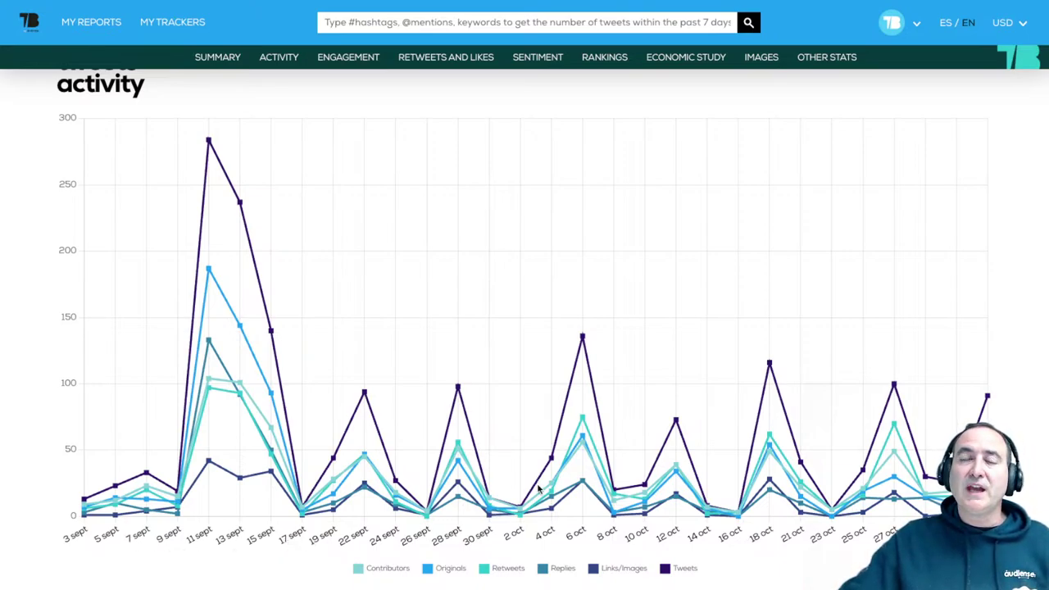
scroll(539, 489, "up", 5)
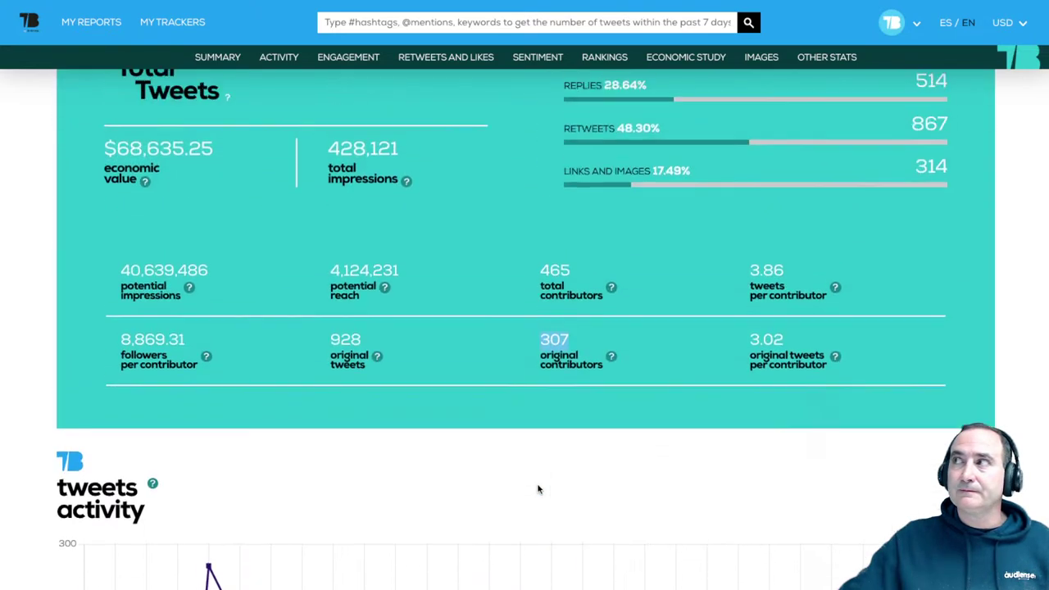
scroll(538, 484, "up", 1)
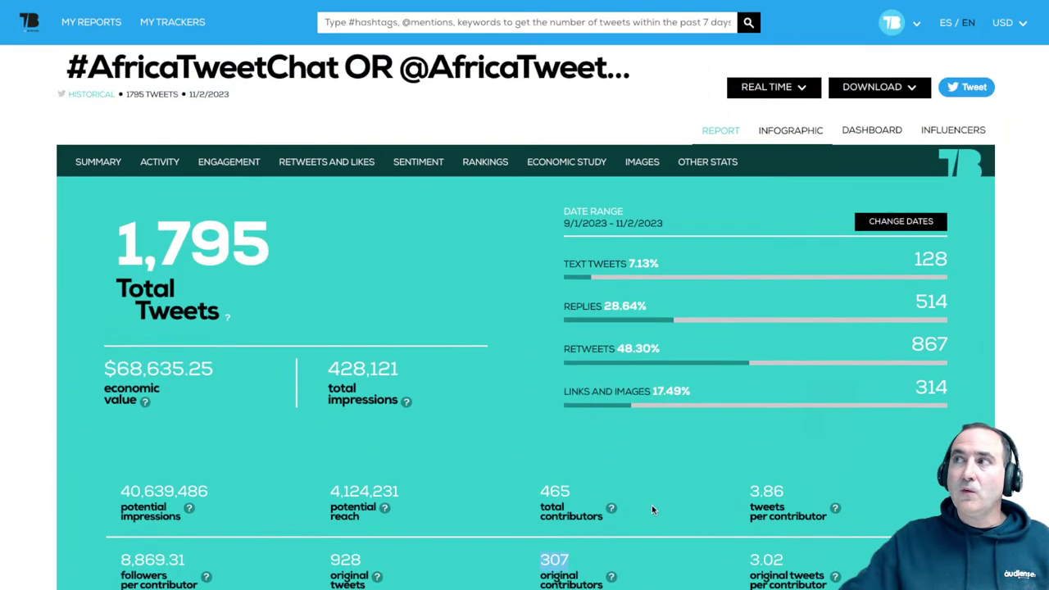
left_click(897, 223)
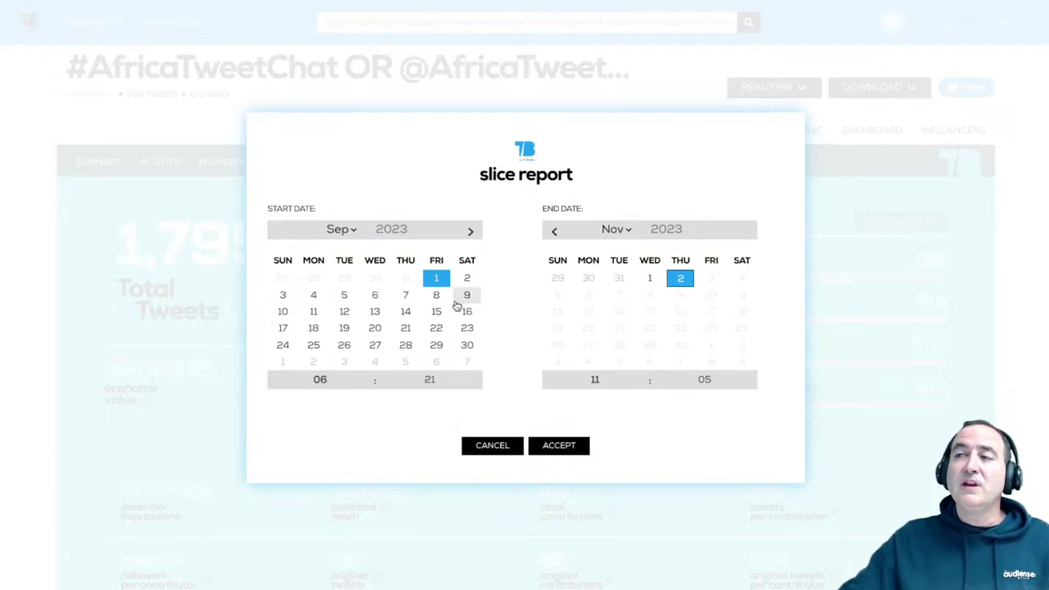
left_click(430, 298)
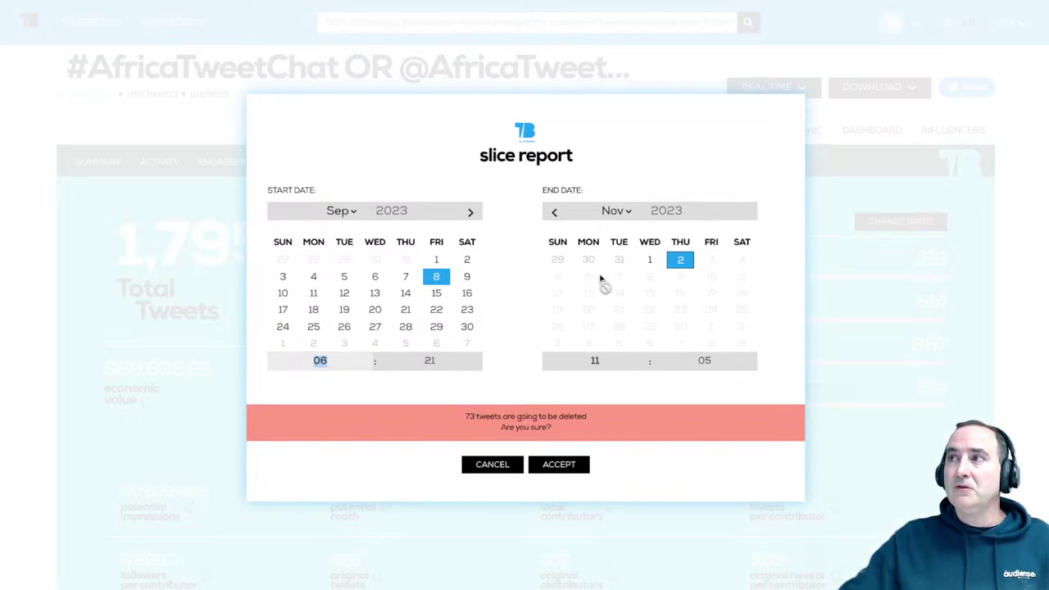
left_click(554, 213)
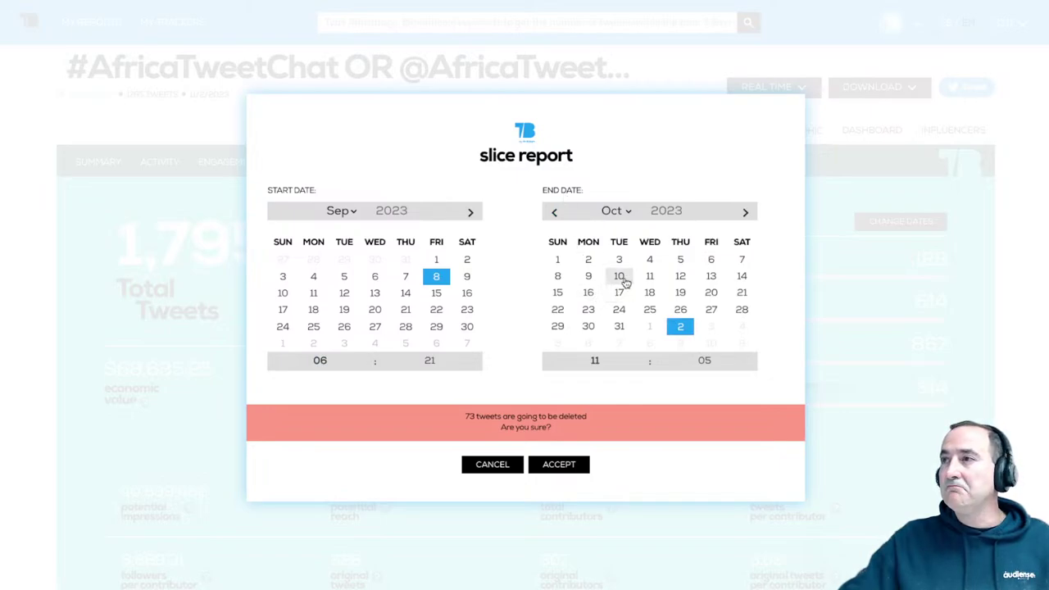
left_click(590, 293)
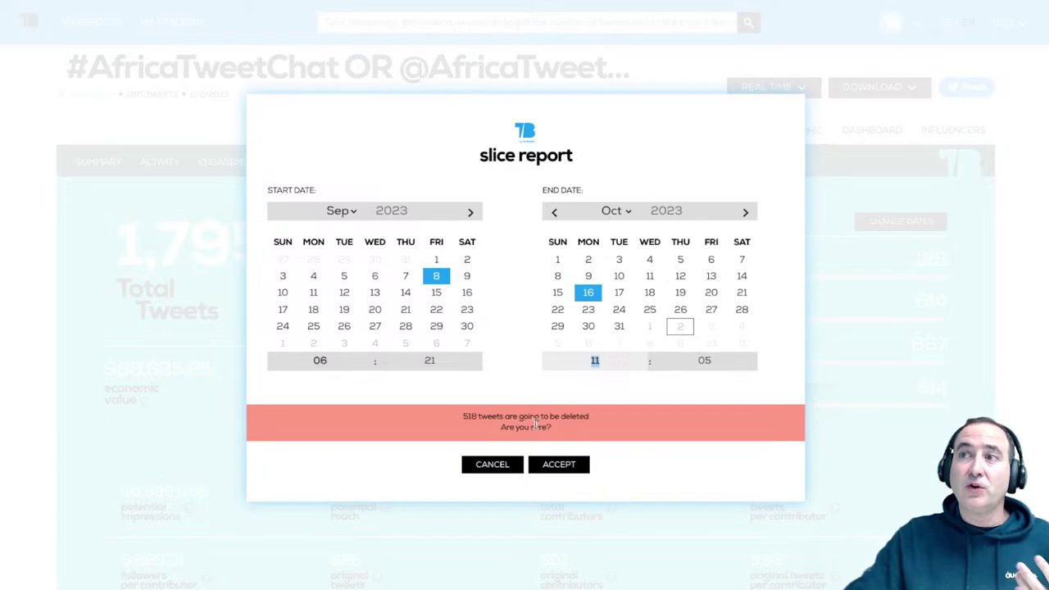
left_click(492, 465)
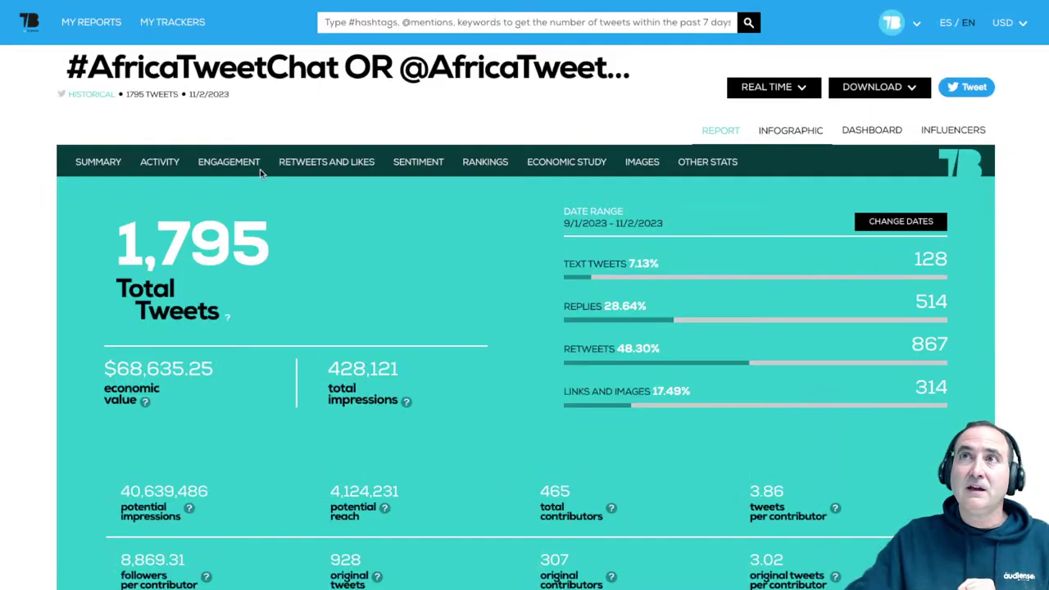
left_click(88, 28)
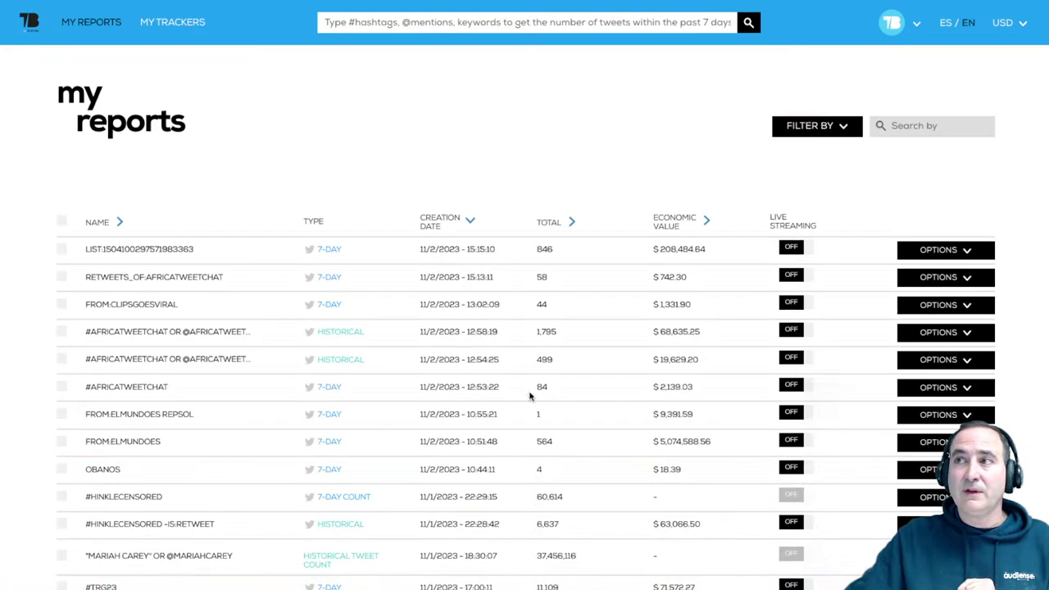
left_click(62, 332)
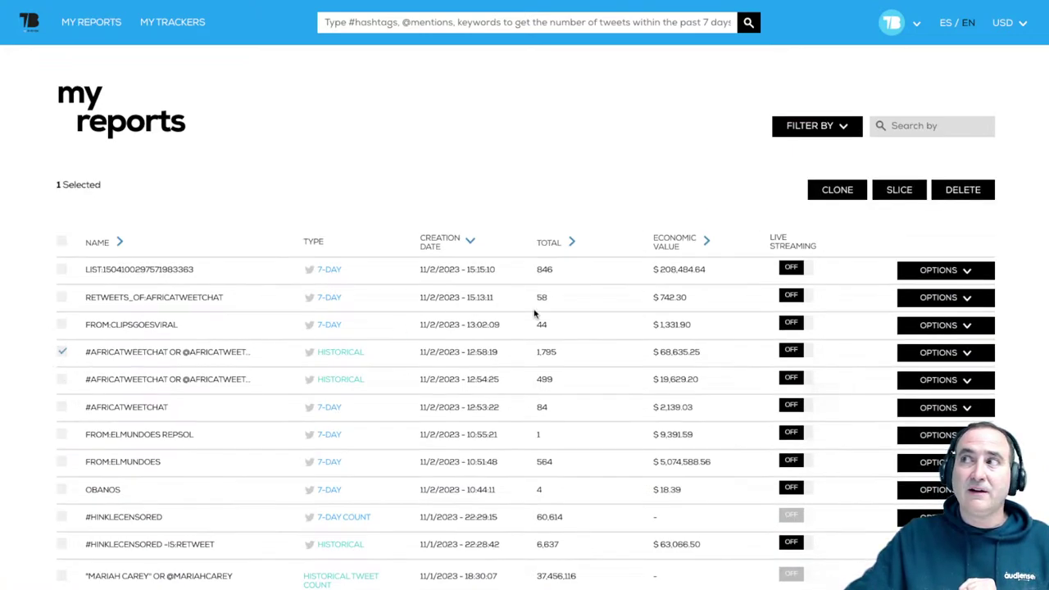
left_click(835, 193)
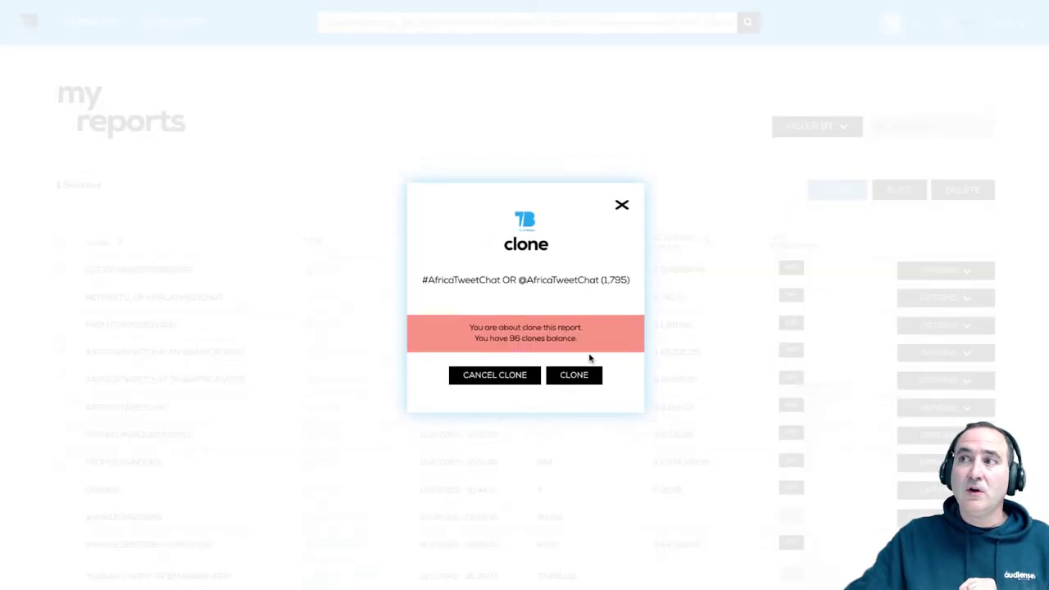
left_click(575, 375)
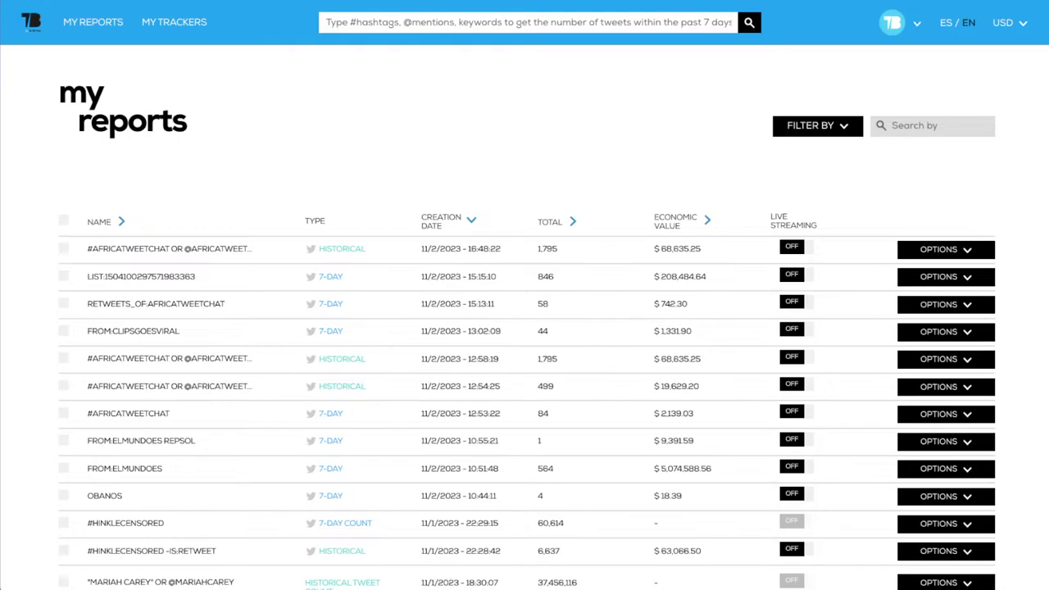
Open the cloned report and slice its date range to September 8 through September 16, 2023.
left_click(175, 250)
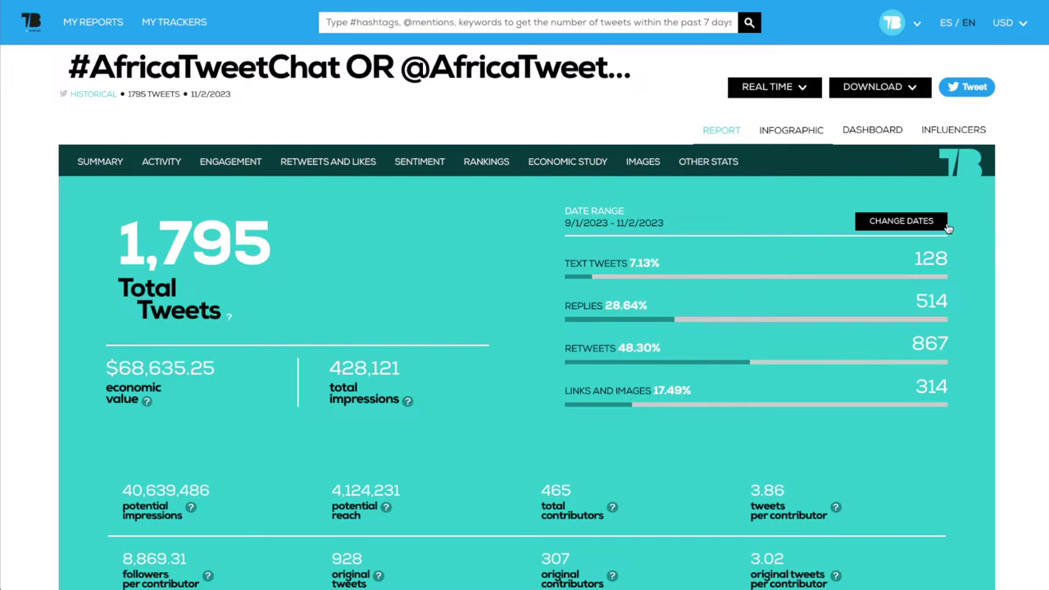
left_click(907, 227)
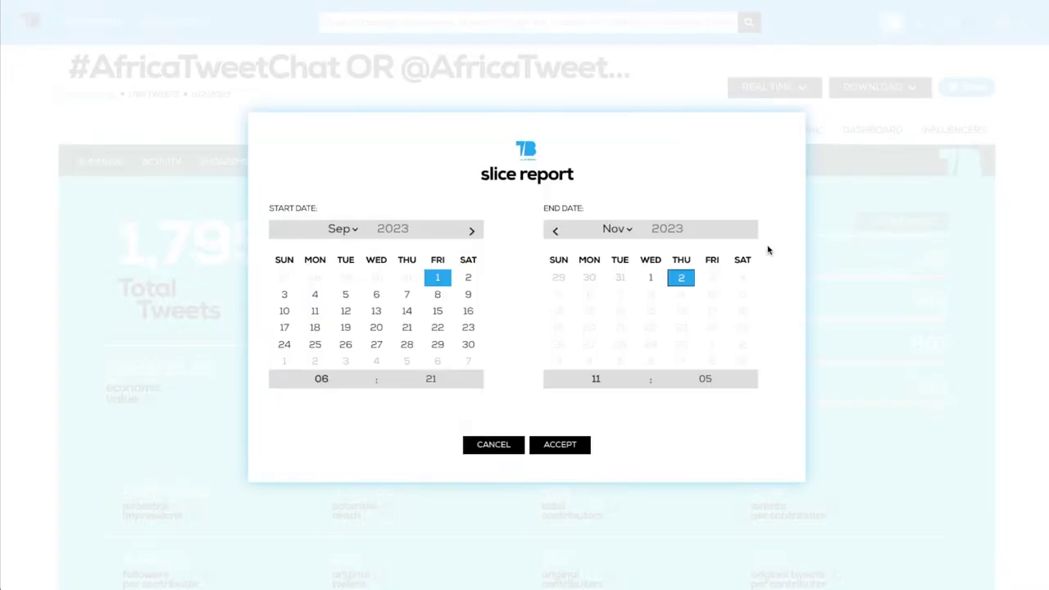
left_click(437, 294)
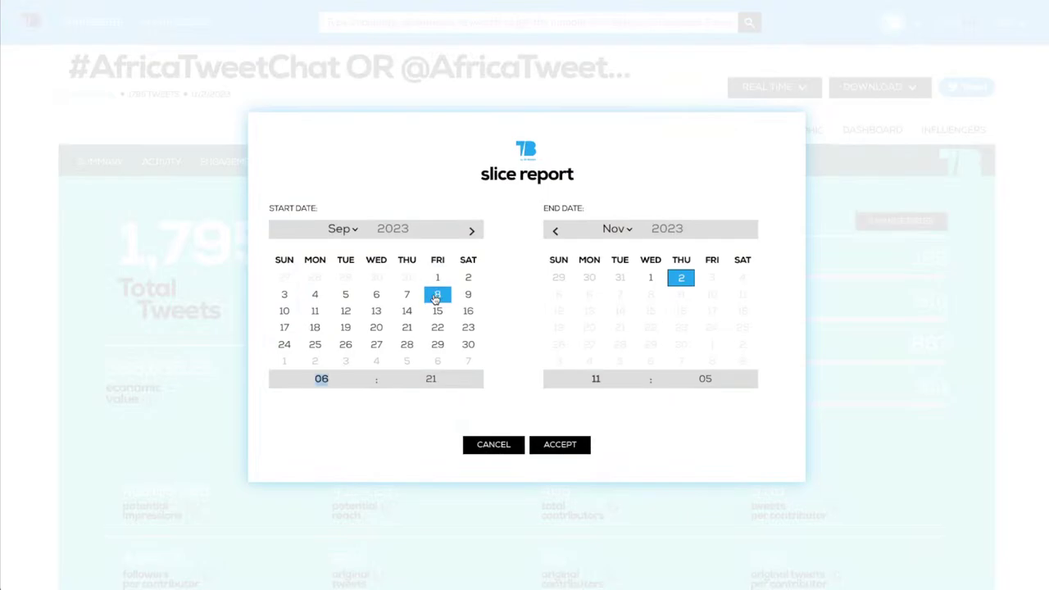
left_click(557, 215)
left_click(558, 215)
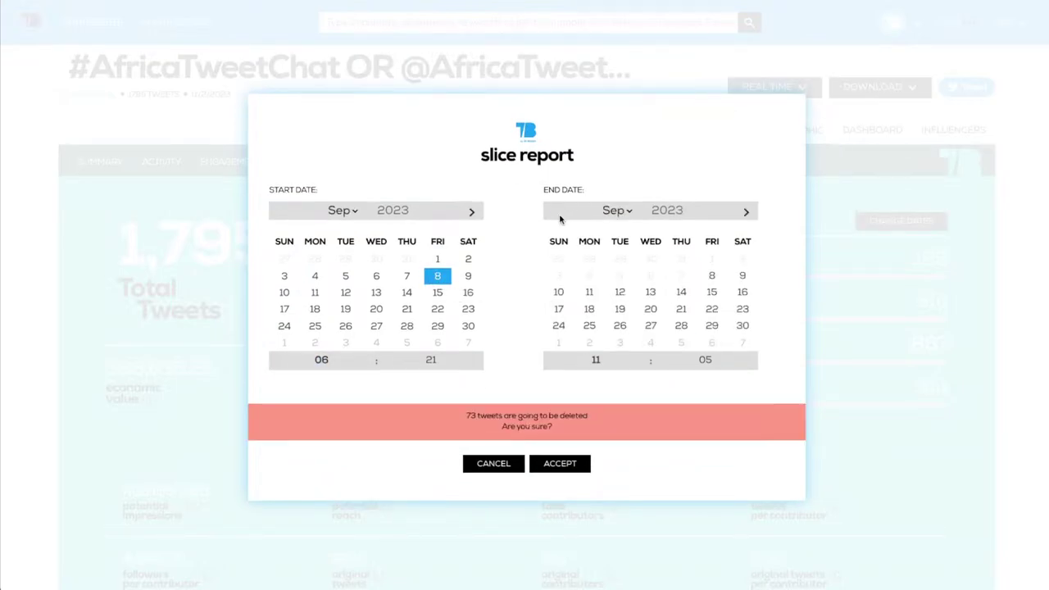
left_click(741, 293)
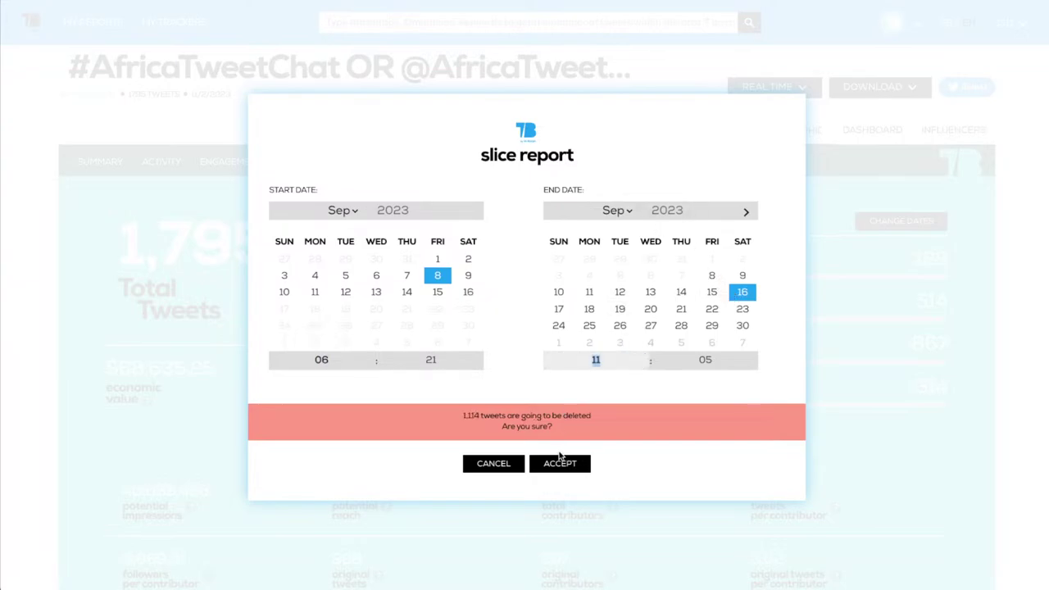
left_click(581, 465)
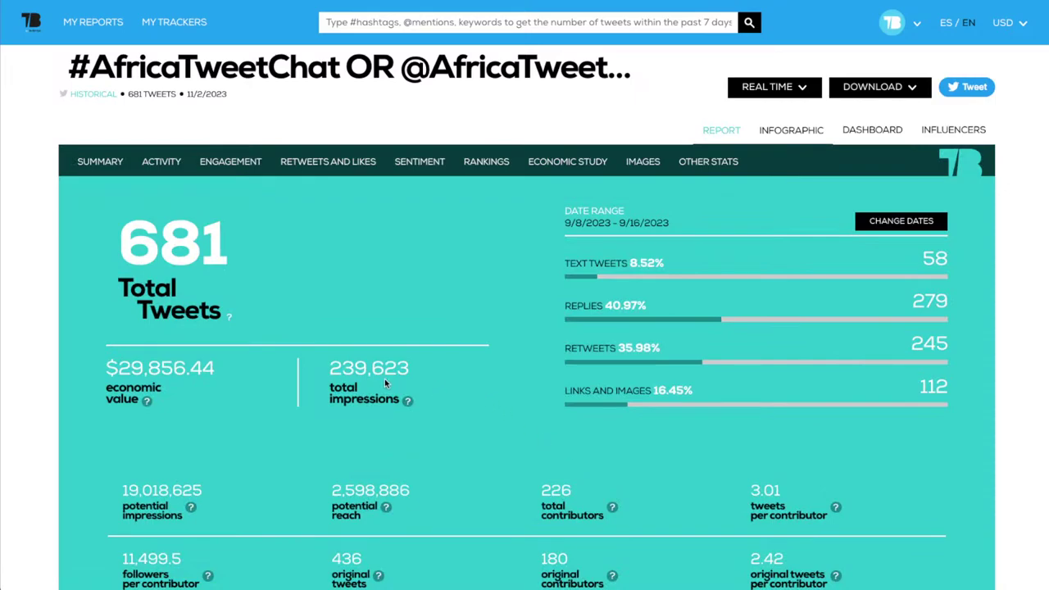
Examine the sliced report's total tweets, total impressions and tweets activity chart.
left_click_drag(121, 239, 236, 244)
left_click(354, 372)
scroll(433, 506, "down", 1)
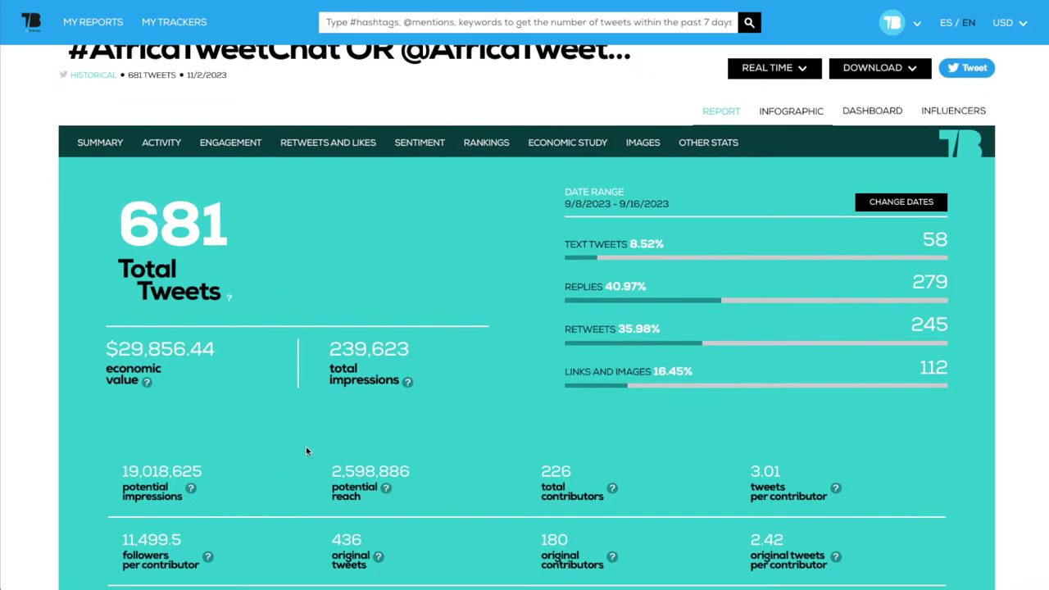
scroll(524, 328, "down", 10)
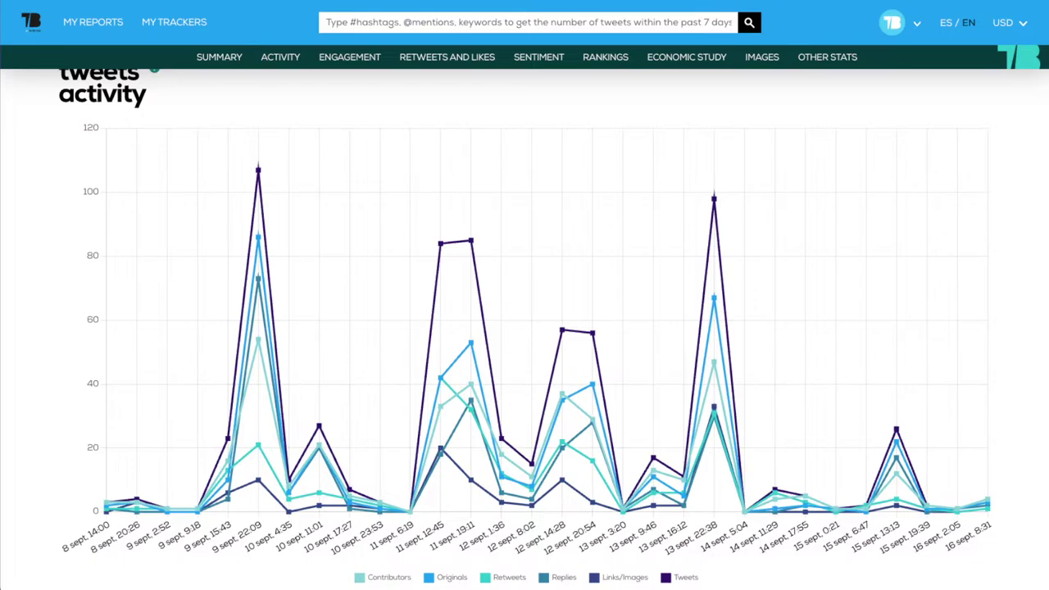
scroll(525, 328, "up", 10)
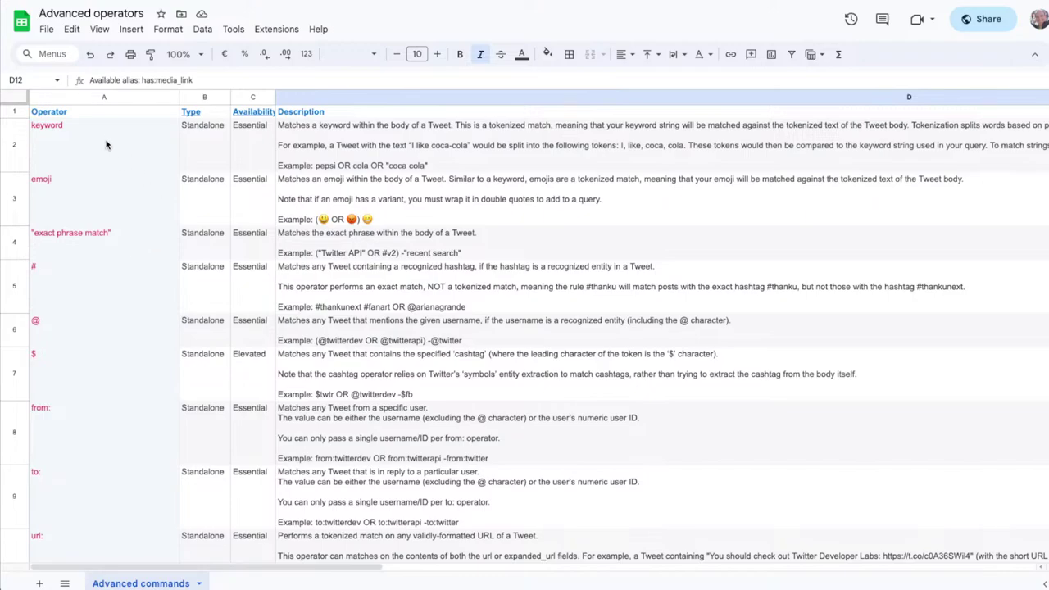
Review the operator column of the Advanced operators spreadsheet and locate the from: operator.
left_click_drag(105, 145, 70, 462)
left_click(74, 445)
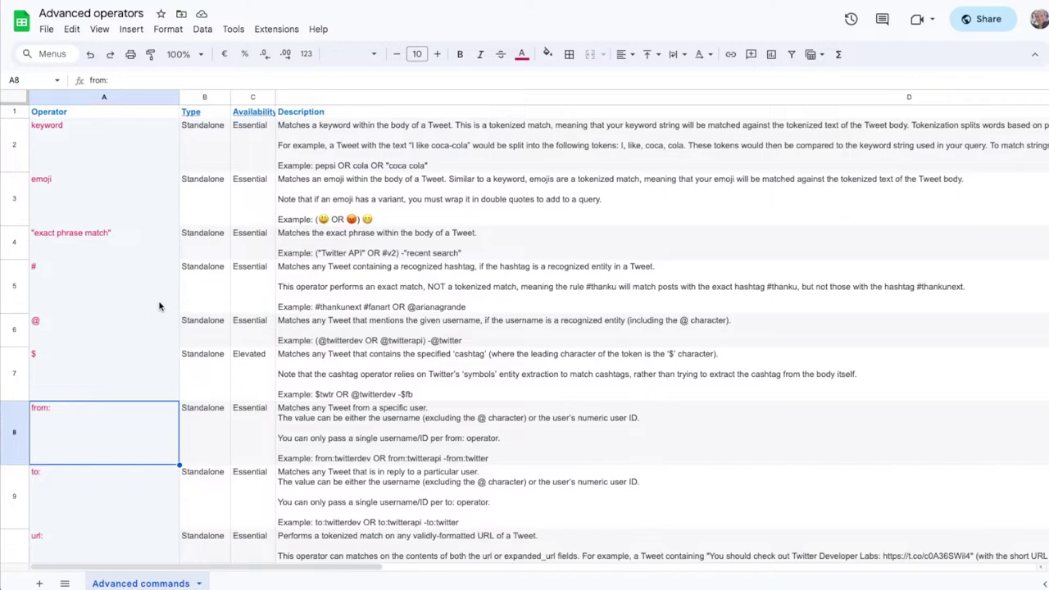
Switch to Tweet Binder, create a 7-day report for from:elonmusk and check its total tweets.
mouse_move(254, 111)
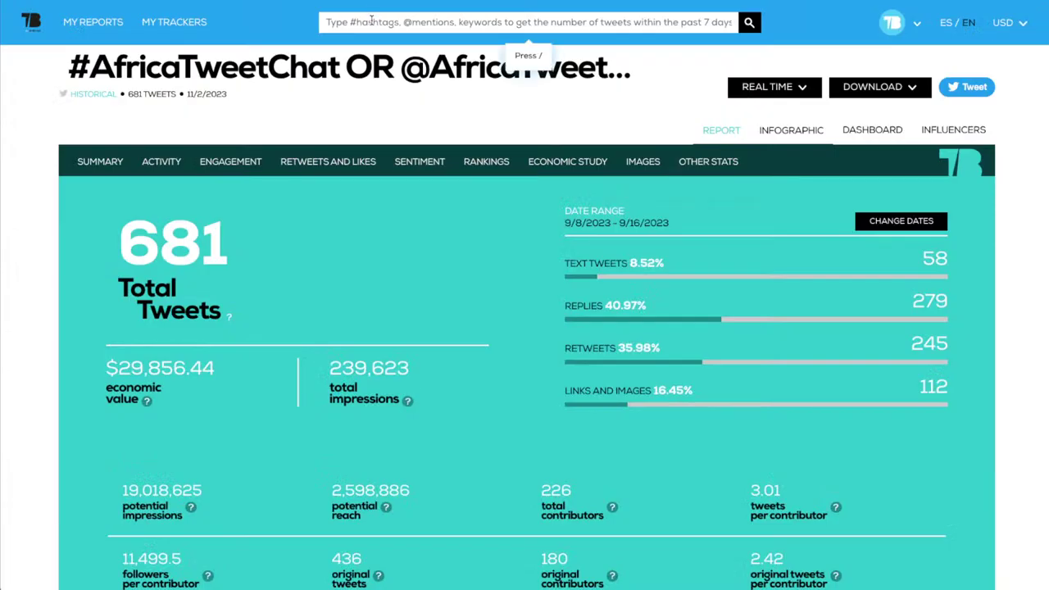
left_click(371, 22)
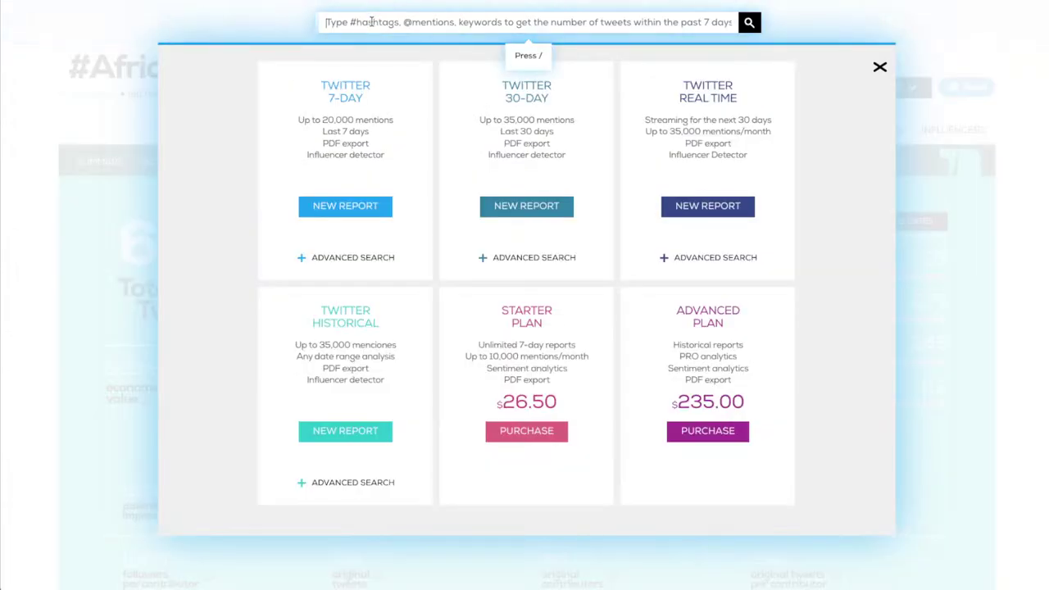
type("fr")
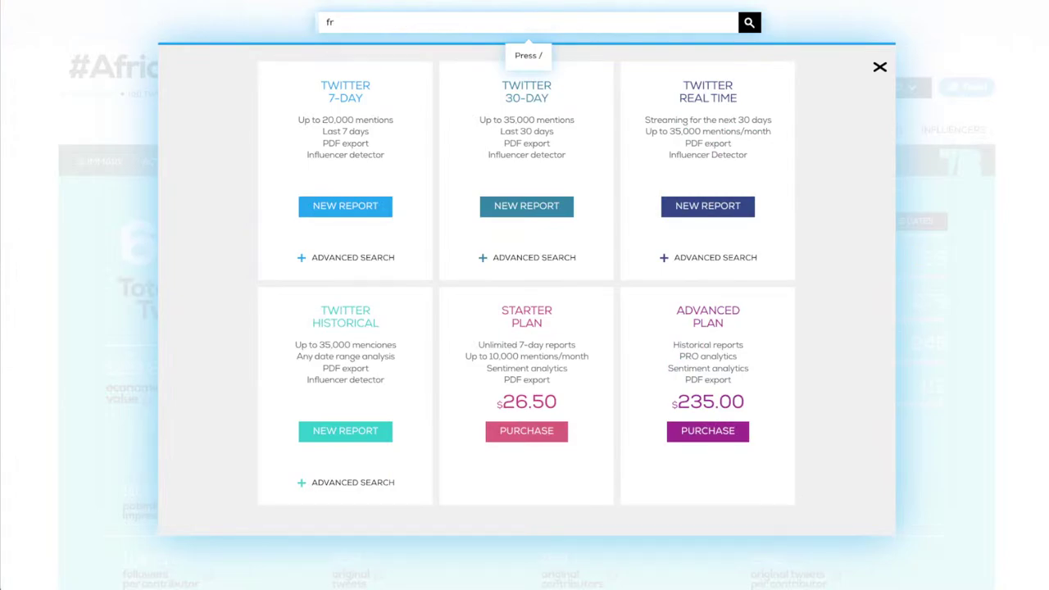
type("om:elonmusk")
left_click(341, 212)
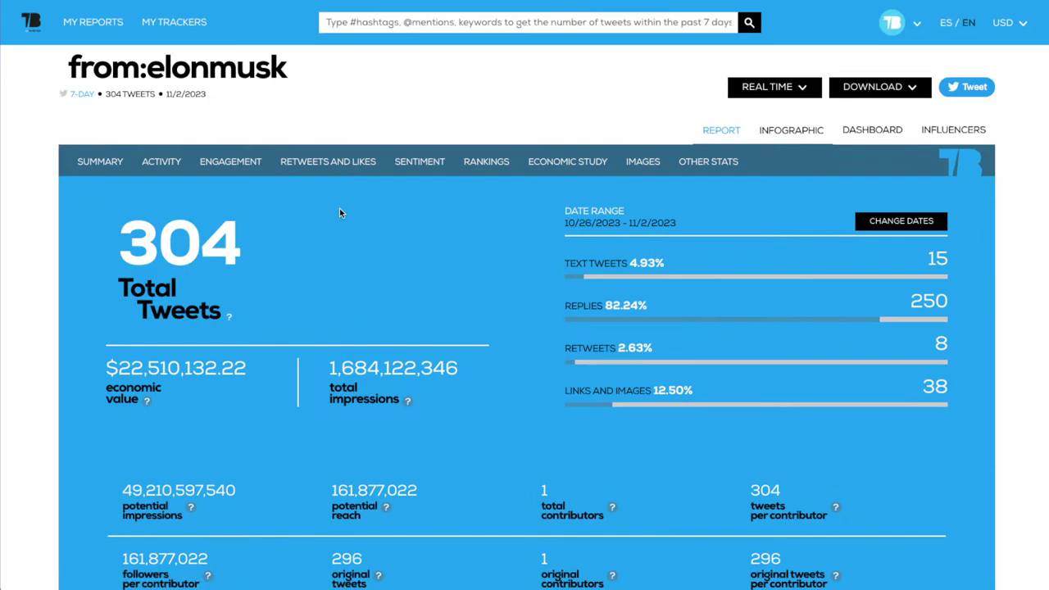
left_click_drag(120, 242, 250, 245)
left_click(254, 245)
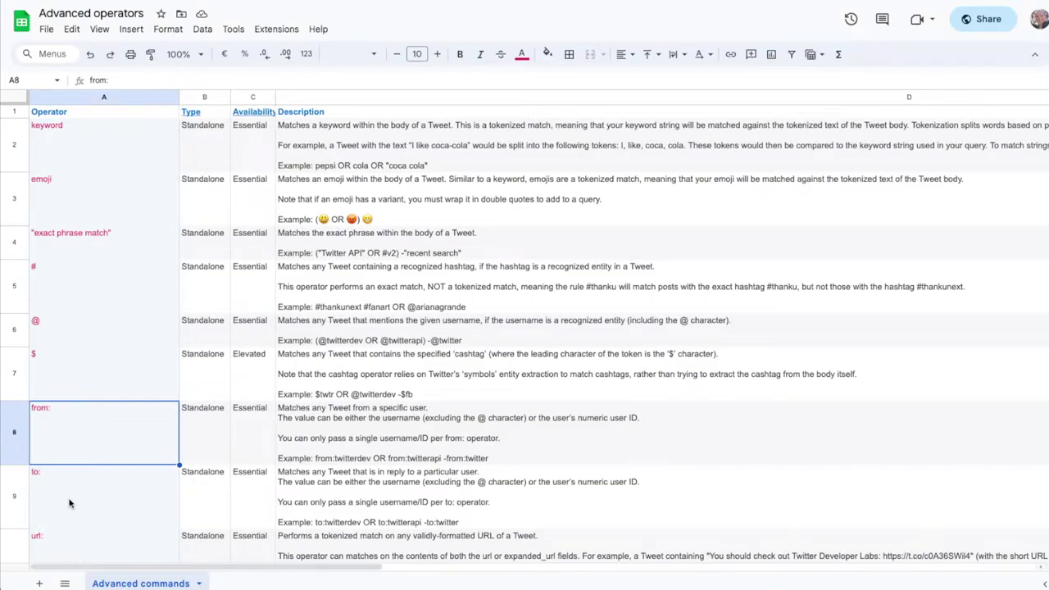
Review the operators in the Advanced operators spreadsheet from the $ and from: entries down to retweets_of_tweet_id:.
left_click(76, 390)
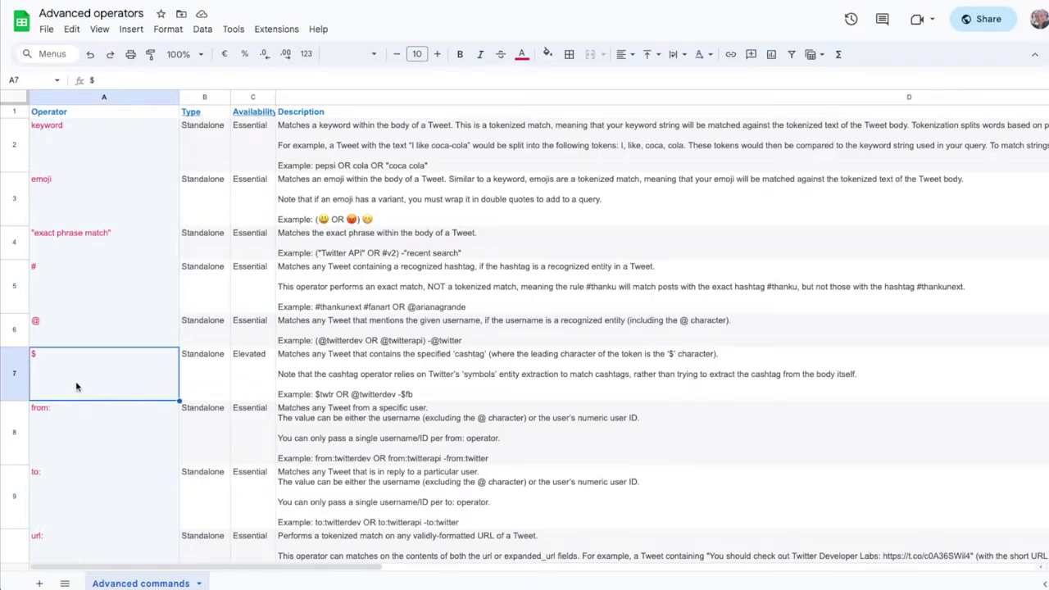
left_click(74, 424)
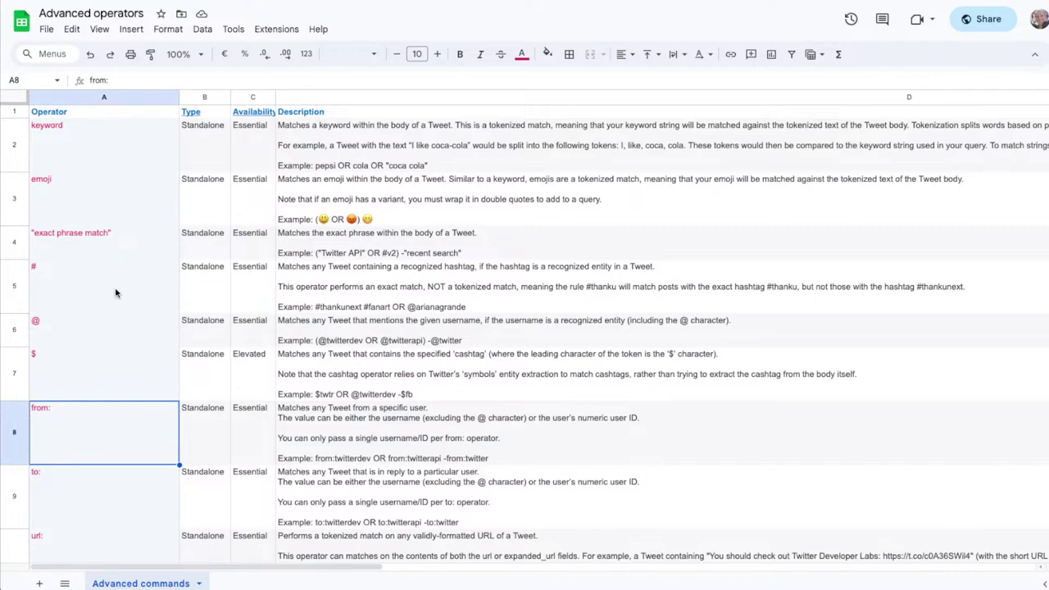
scroll(115, 292, "down", 5)
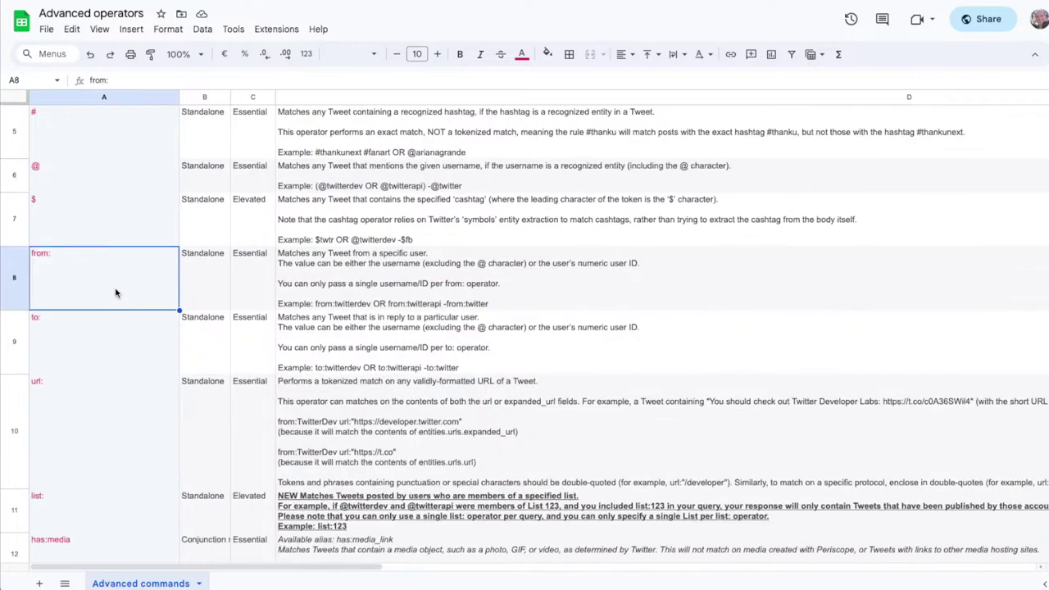
scroll(114, 319, "down", 2)
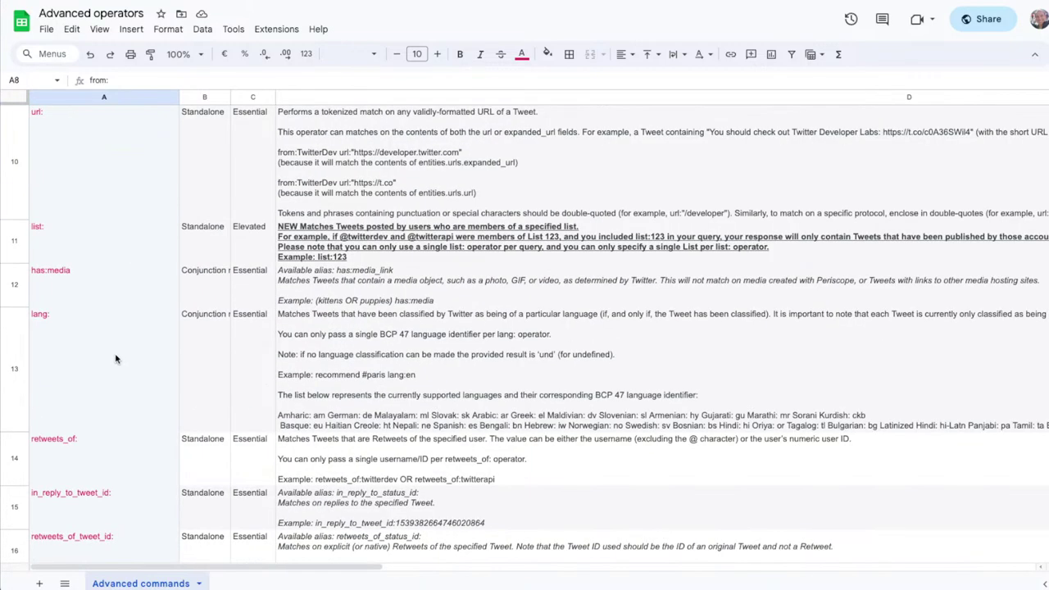
Copy the retweets_of: operator from the spreadsheet and create a 7-day Tweet Binder report for retweets_of:AfricaTweetChat.
left_click(103, 453)
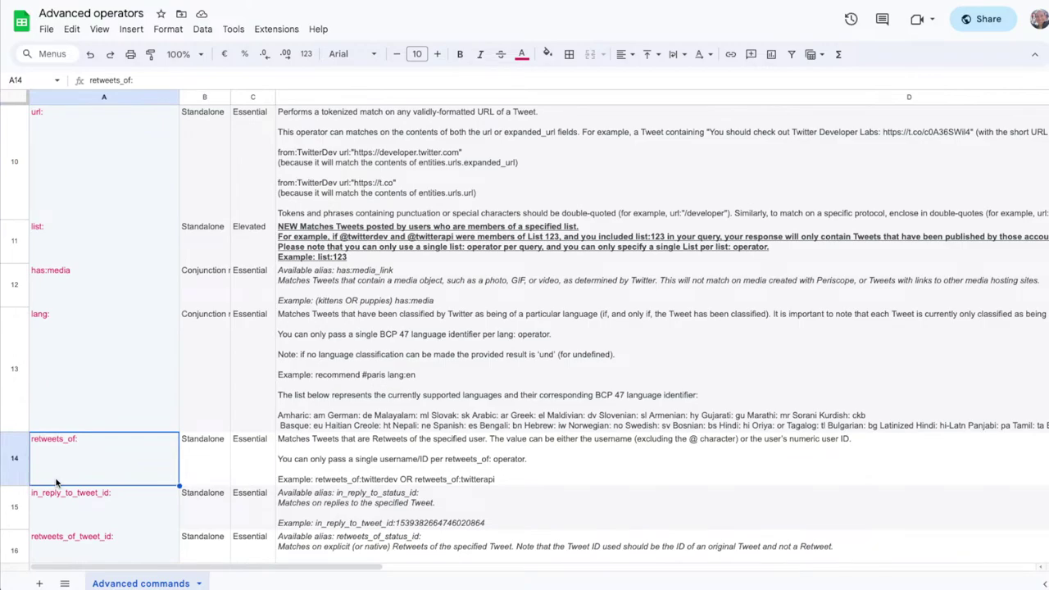
key("ctrl+c")
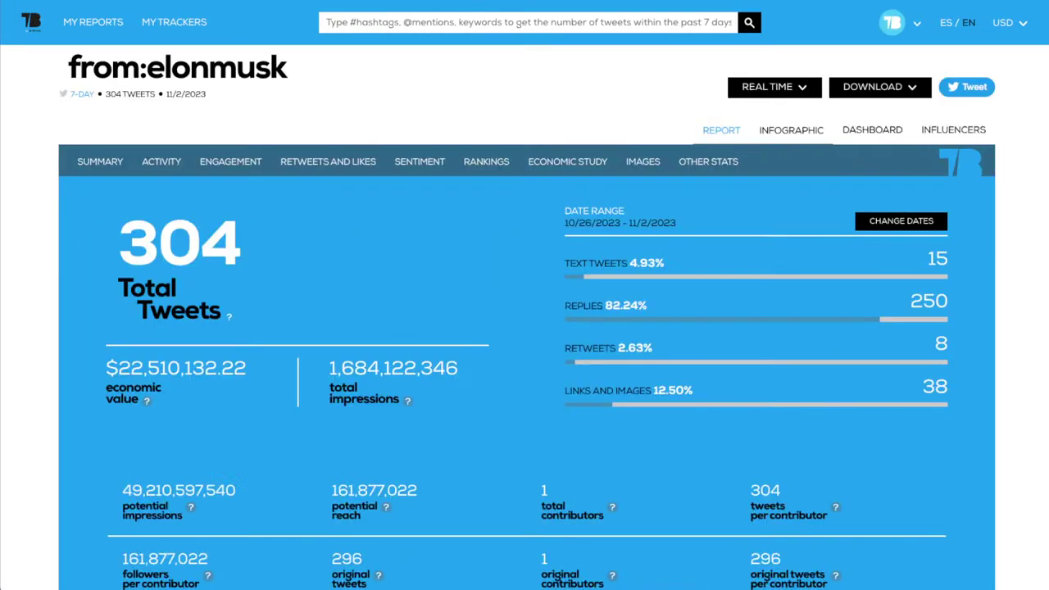
left_click(369, 22)
type("retweets of:")
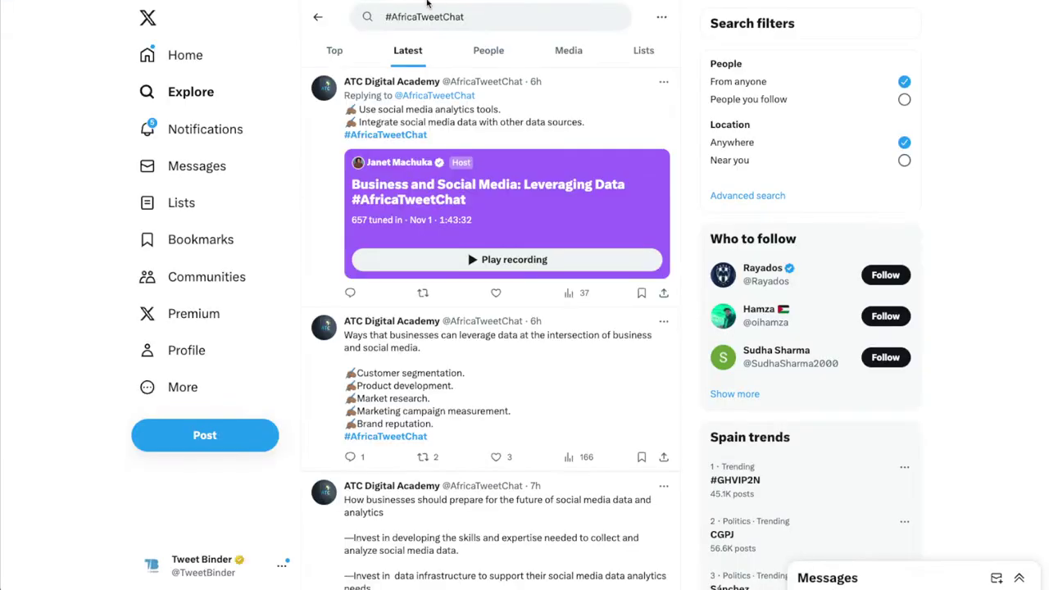
left_click(537, 10)
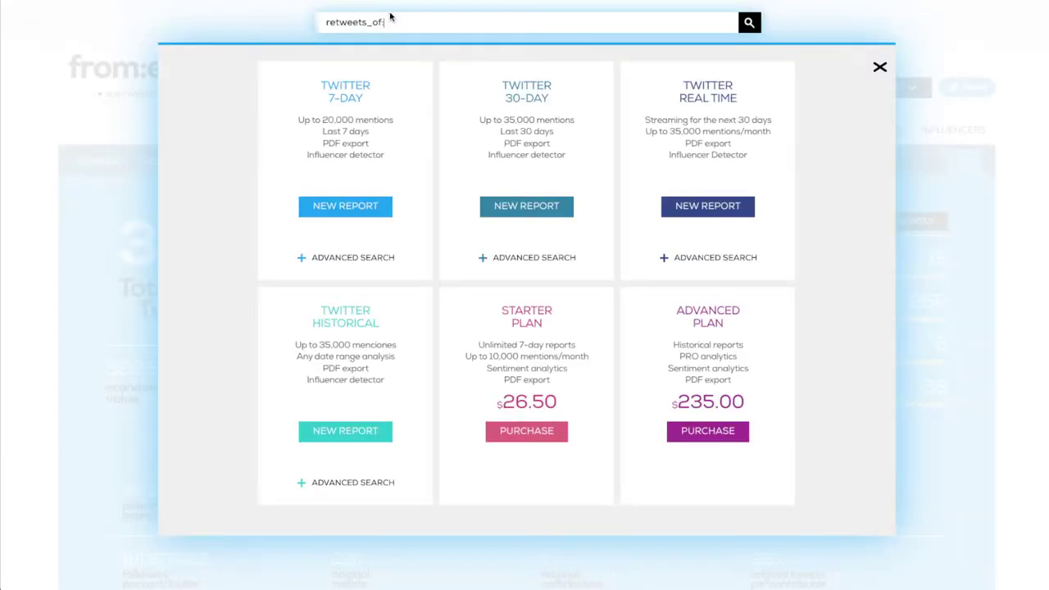
key("ctrl+v")
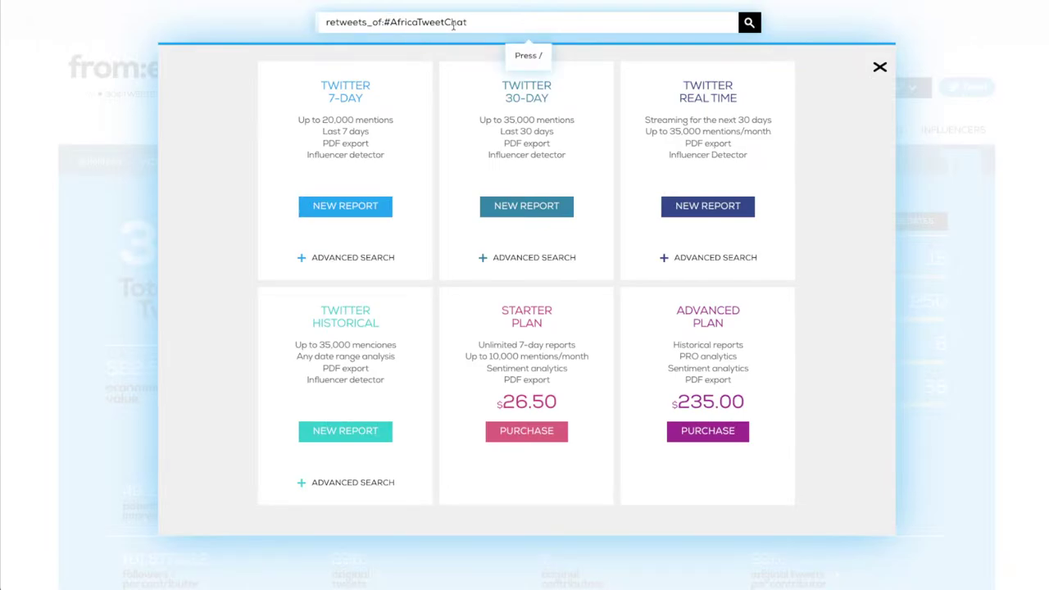
left_click(388, 22)
key("BackSpace")
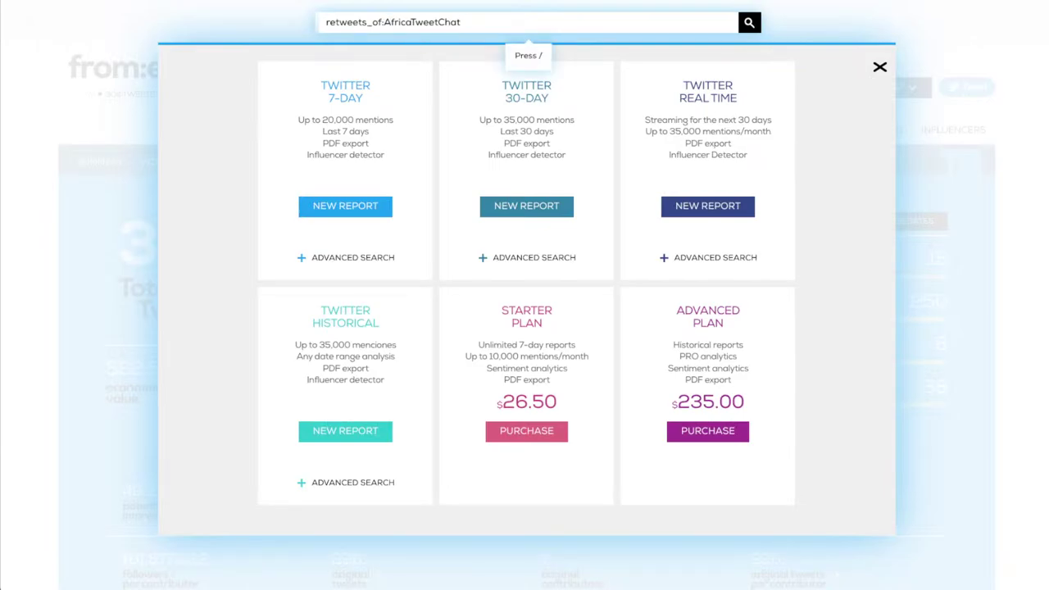
left_click(340, 206)
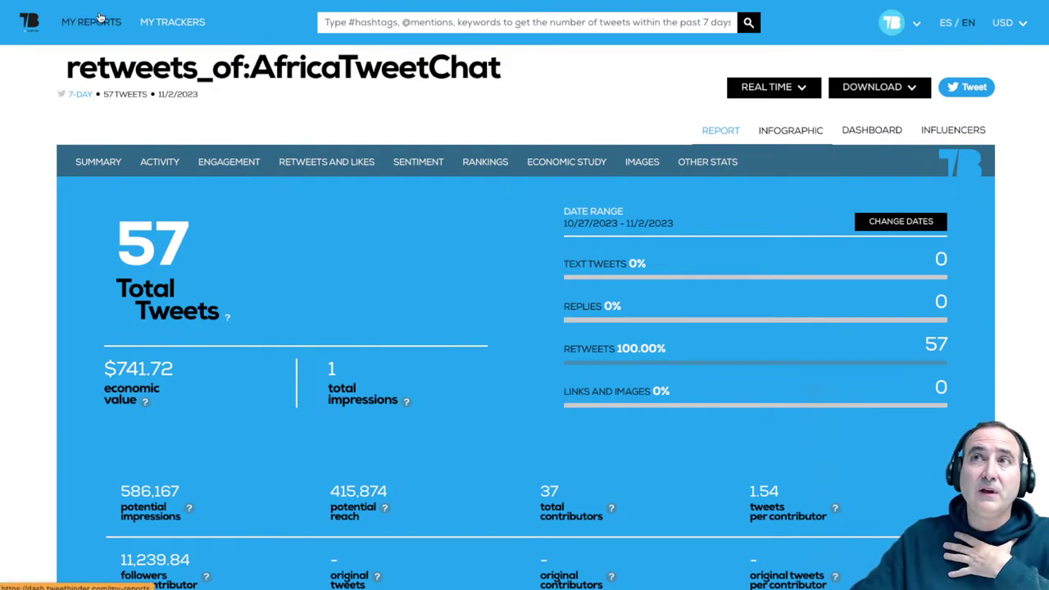
left_click(97, 20)
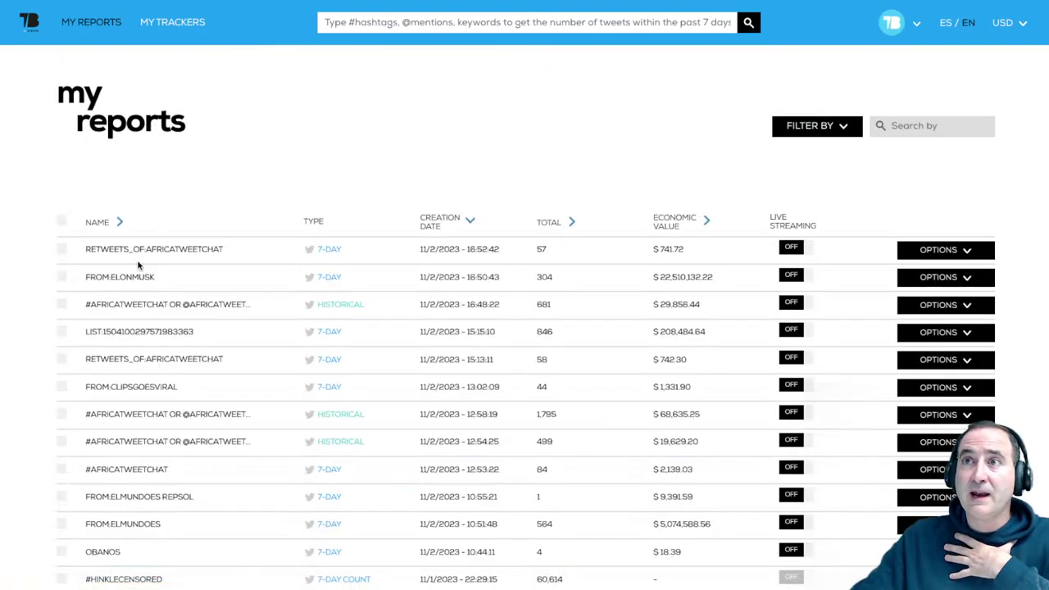
left_click(124, 304)
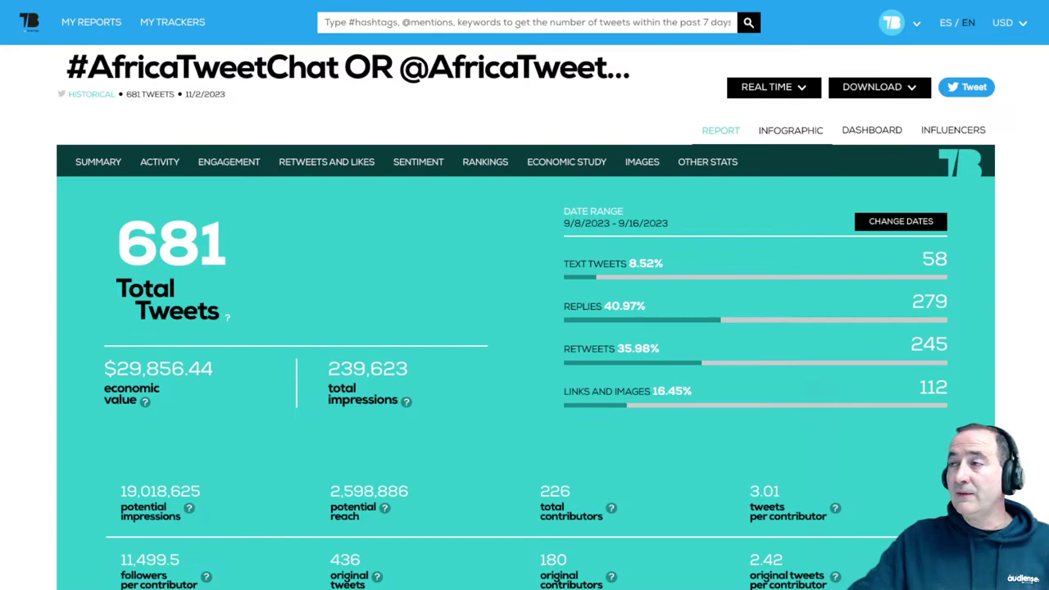
scroll(524, 328, "down", 15)
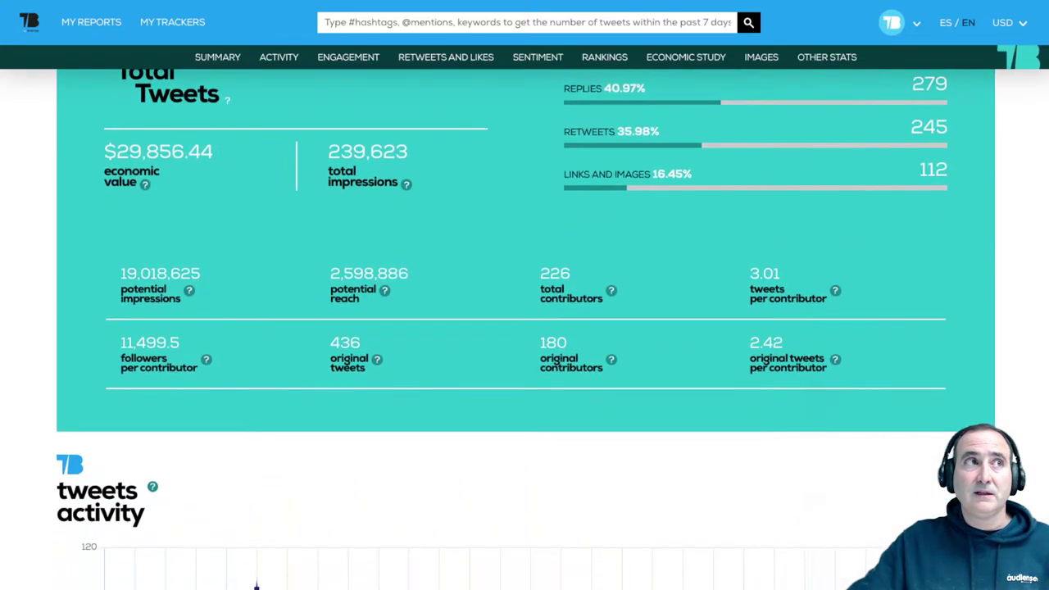
scroll(525, 328, "down", 10)
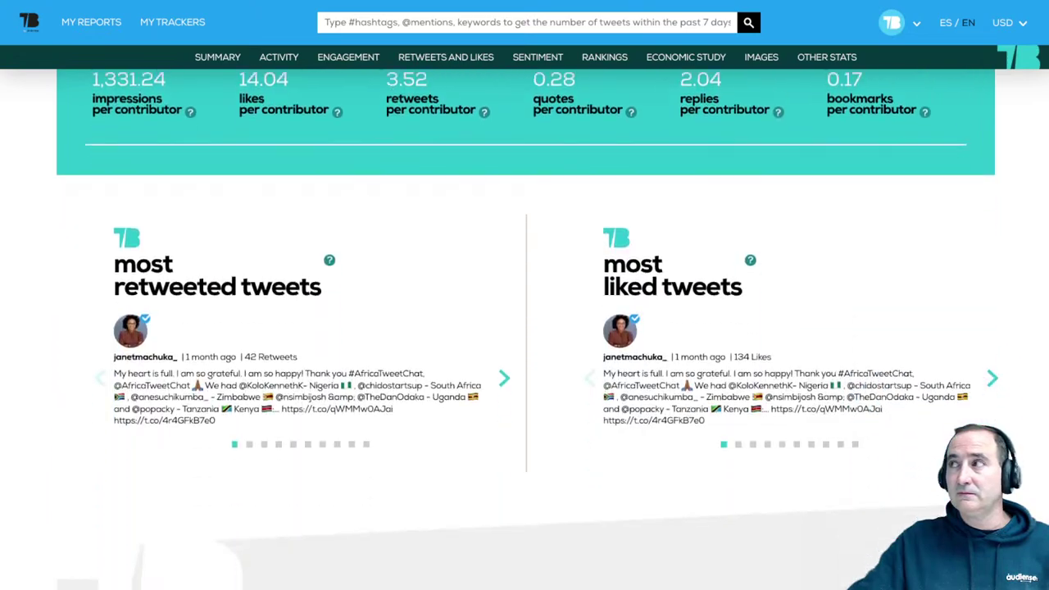
scroll(525, 328, "up", 5)
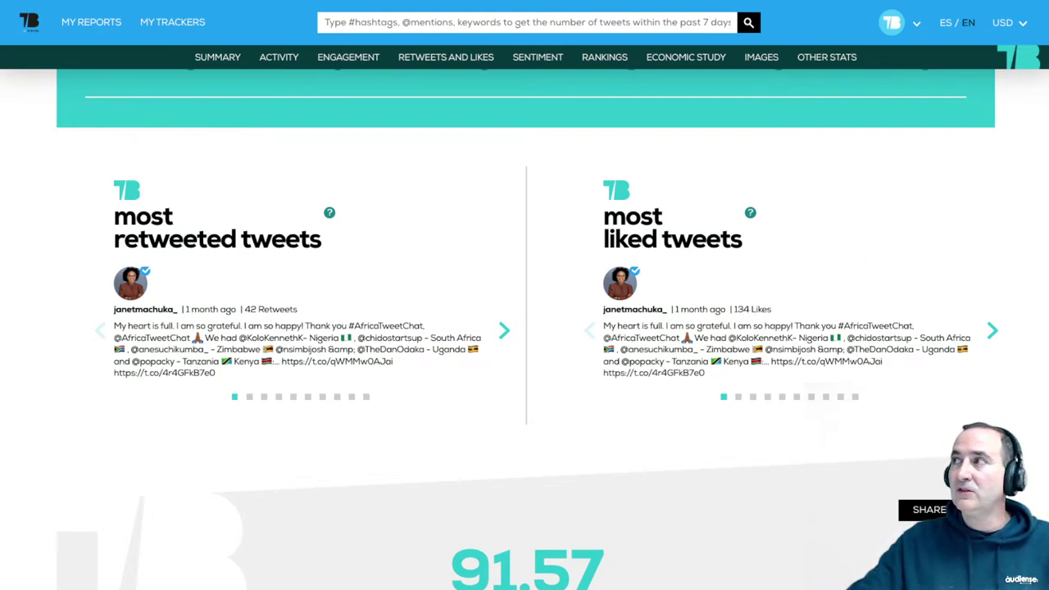
Examine the report's sentiment pie charts, sentiment timeline and sentiment stats table.
scroll(525, 328, "down", 15)
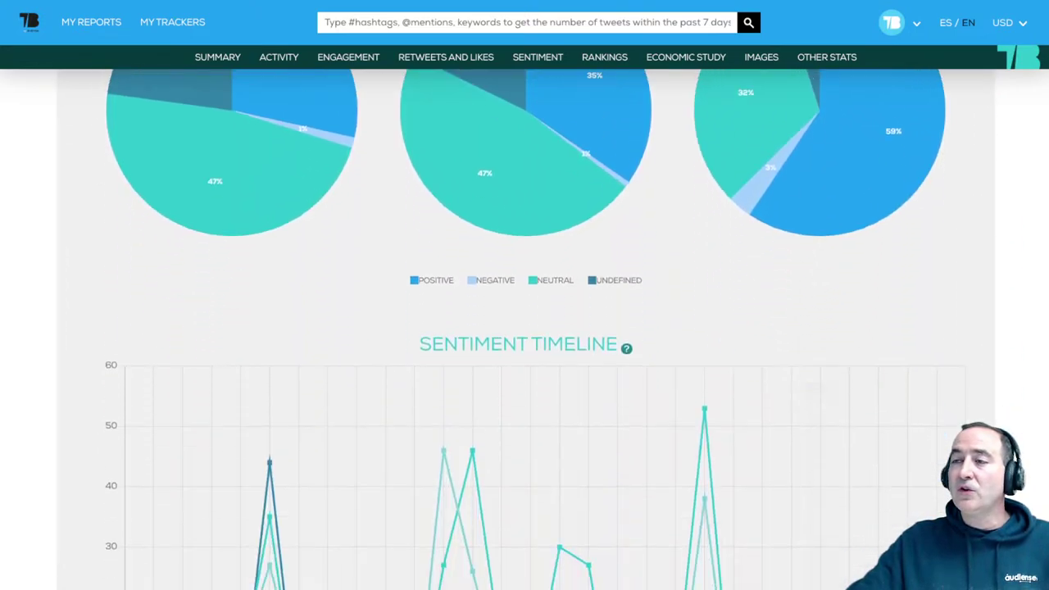
scroll(524, 328, "down", 4)
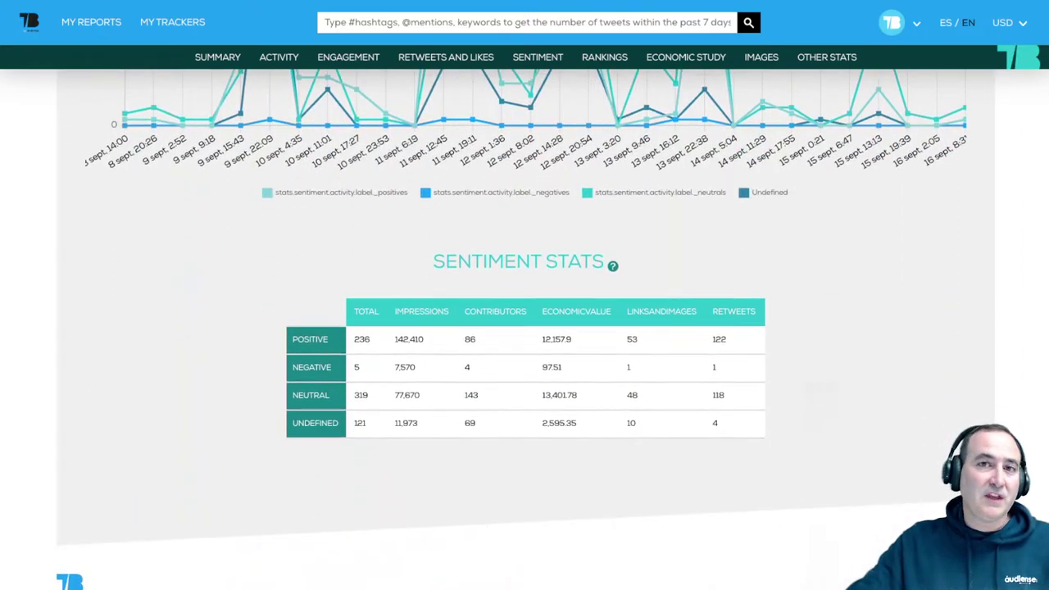
scroll(525, 328, "down", 4)
Review the contributor rankings from Most Active, Retweeters and Original Tweets through Most Popular, Verified Users and Most Mentioned.
scroll(525, 328, "down", 4)
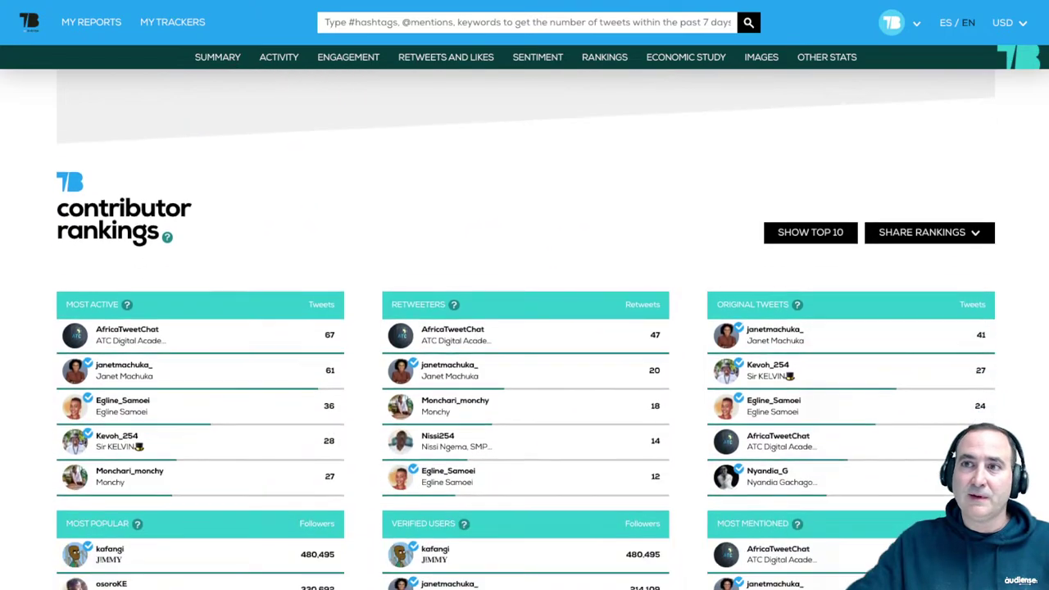
scroll(525, 328, "up", 1)
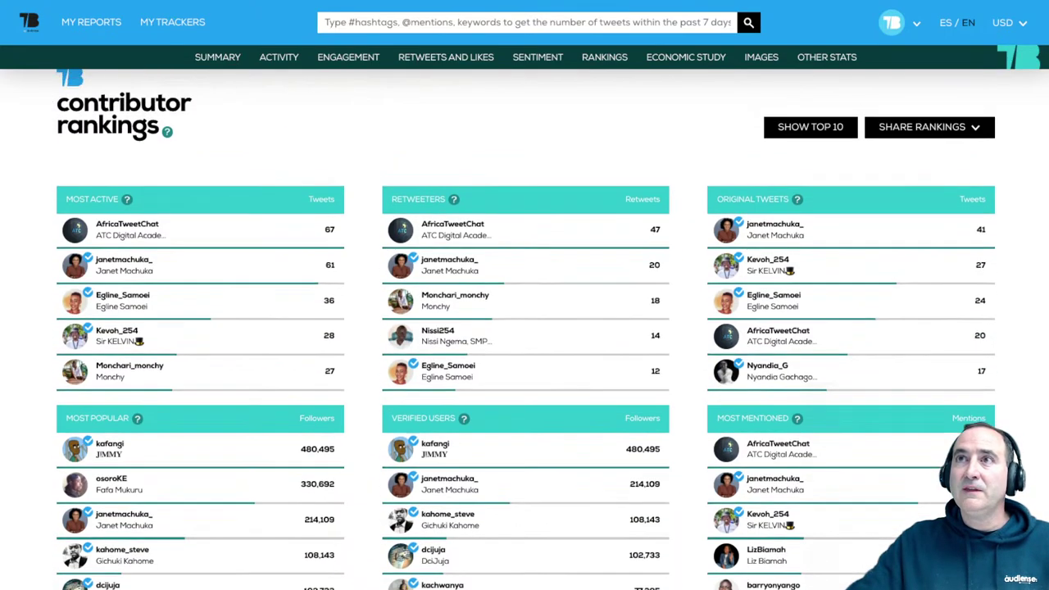
scroll(525, 328, "up", 1)
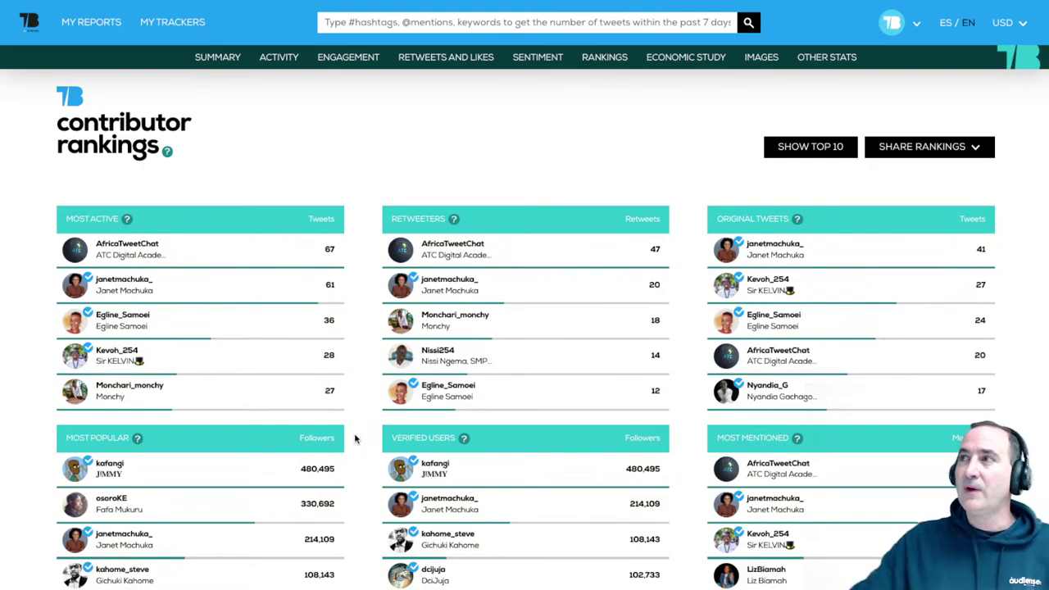
scroll(343, 343, "down", 3)
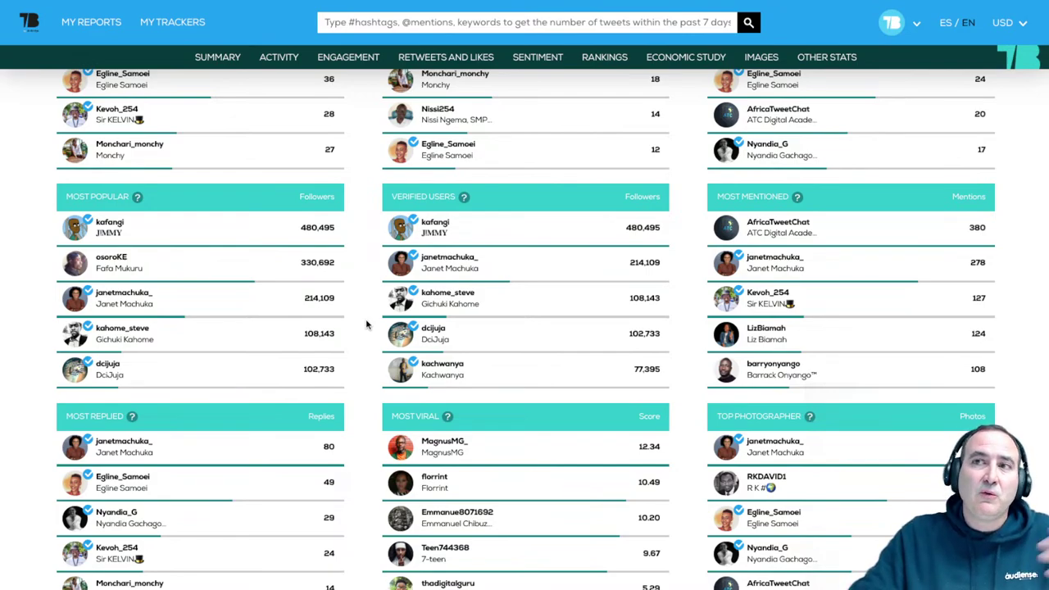
scroll(366, 323, "up", 2)
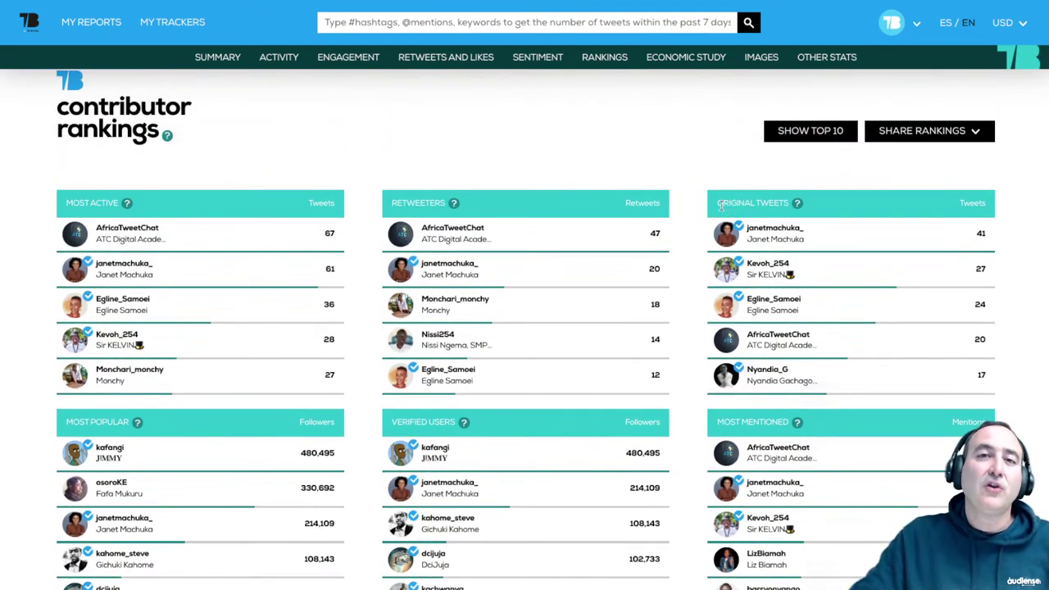
scroll(721, 205, "down", 1)
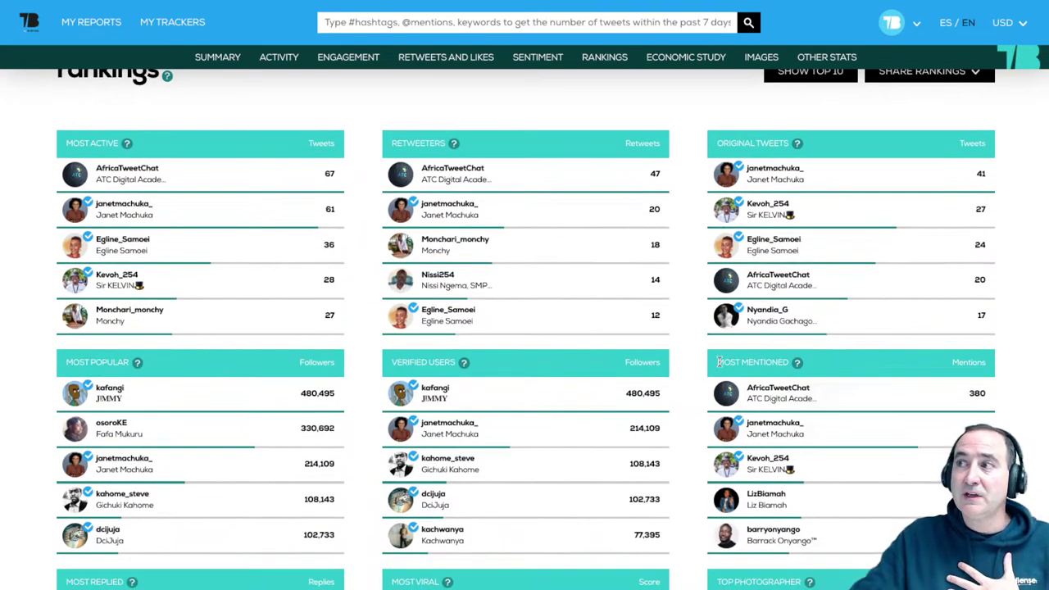
left_click_drag(719, 362, 780, 361)
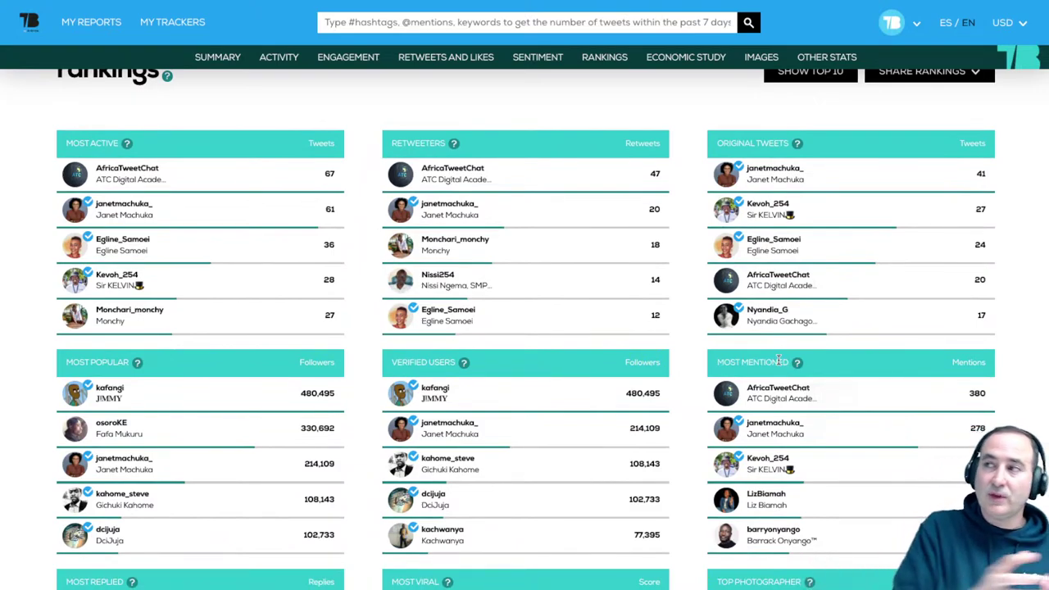
Review the remaining contributor rankings down to the top engagers and highlight the leading Most Impressions figure.
scroll(779, 361, "down", 3)
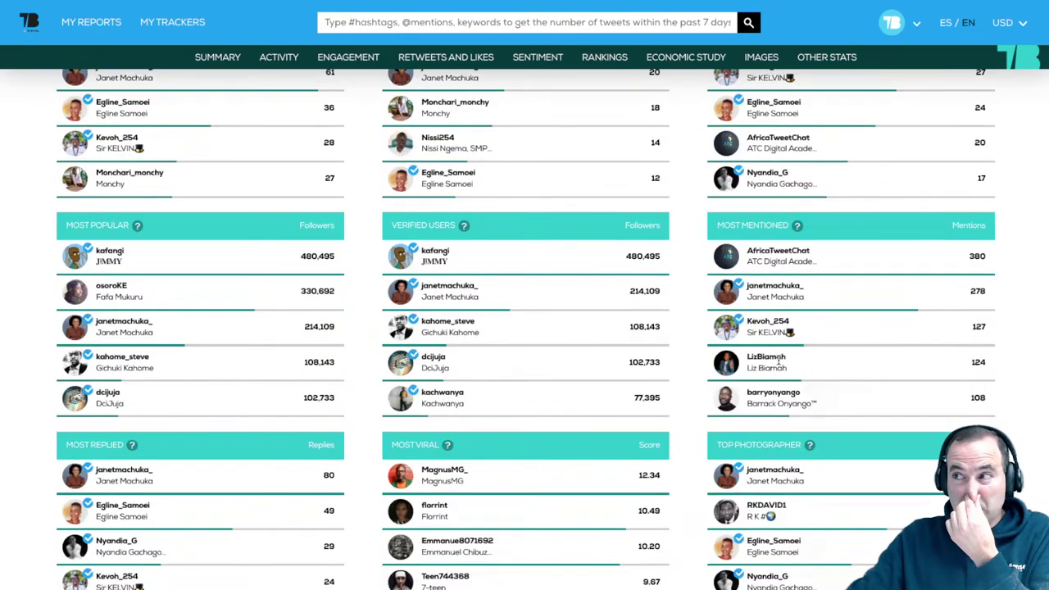
scroll(779, 361, "down", 2)
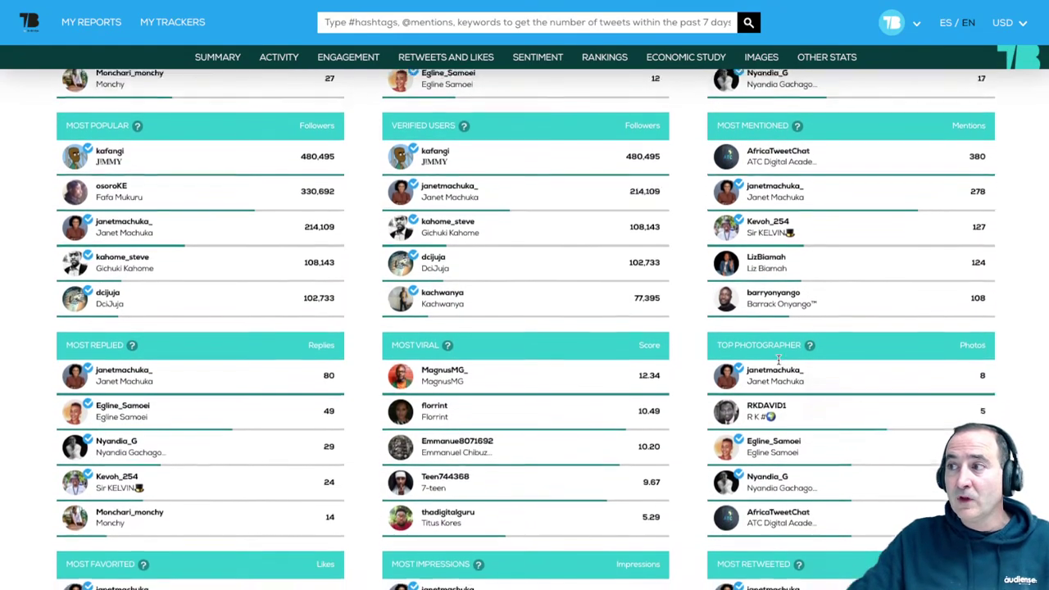
scroll(779, 359, "down", 6)
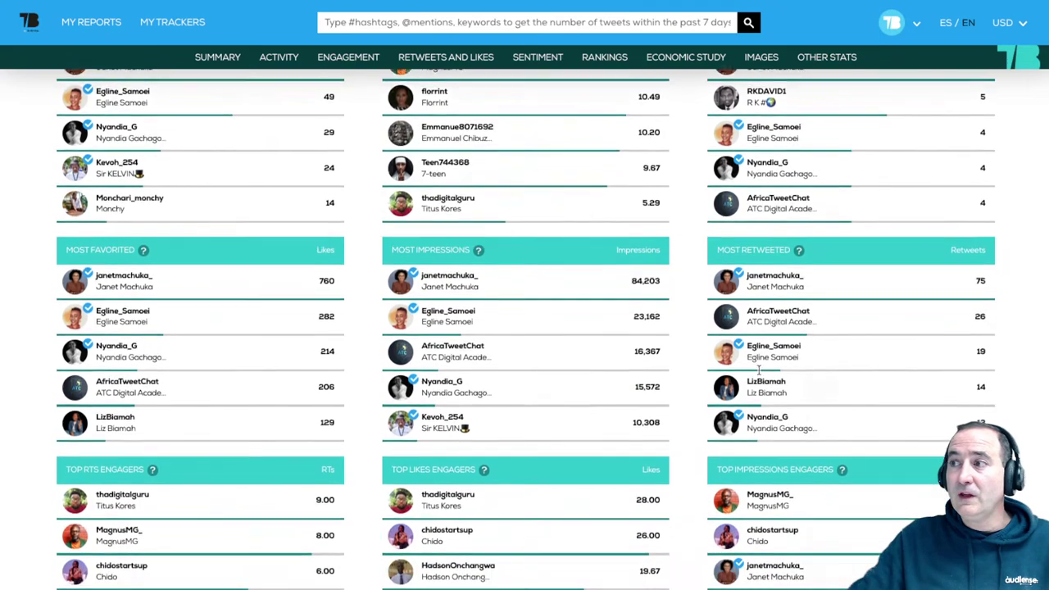
scroll(759, 371, "down", 3)
scroll(574, 261, "up", 1)
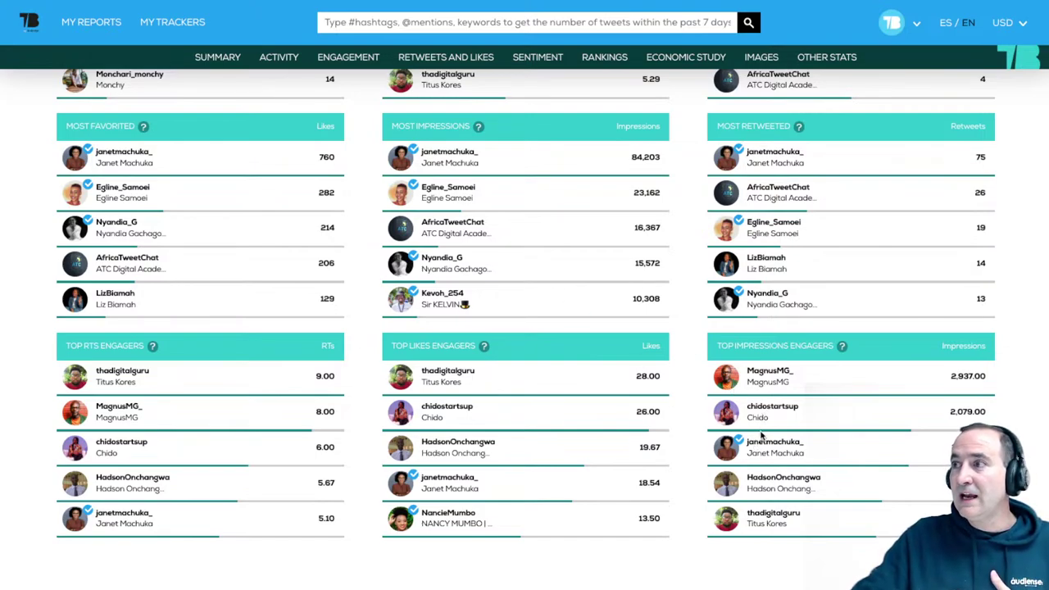
double_click(632, 159)
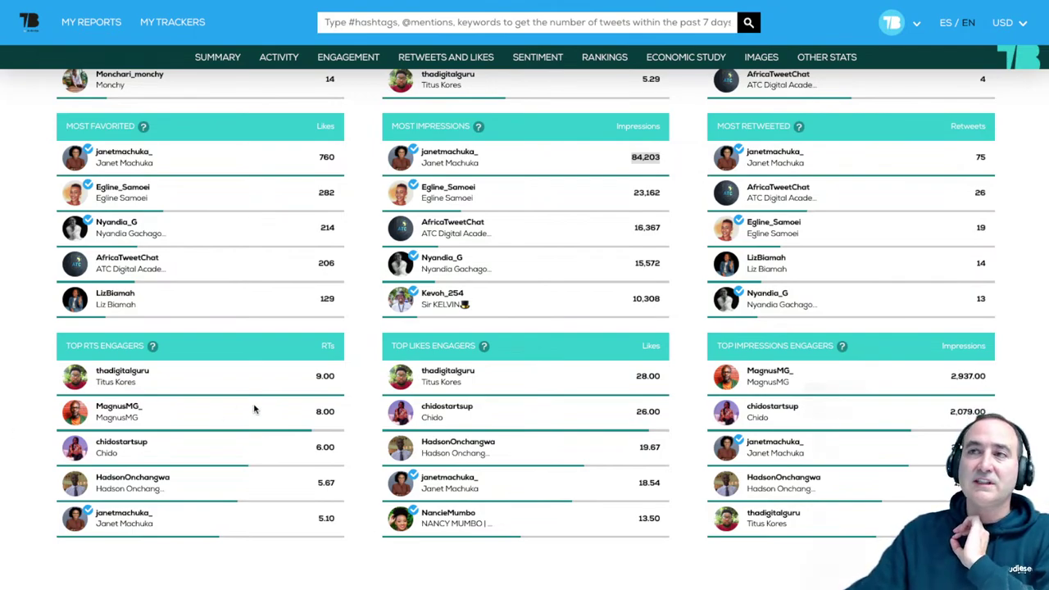
scroll(672, 388, "up", 1)
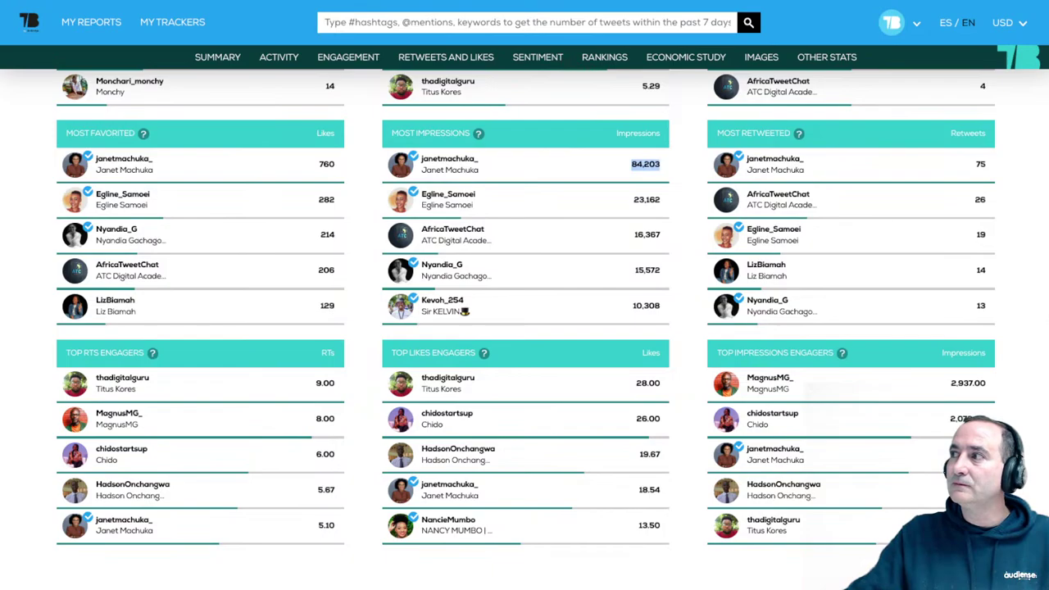
scroll(524, 328, "up", 15)
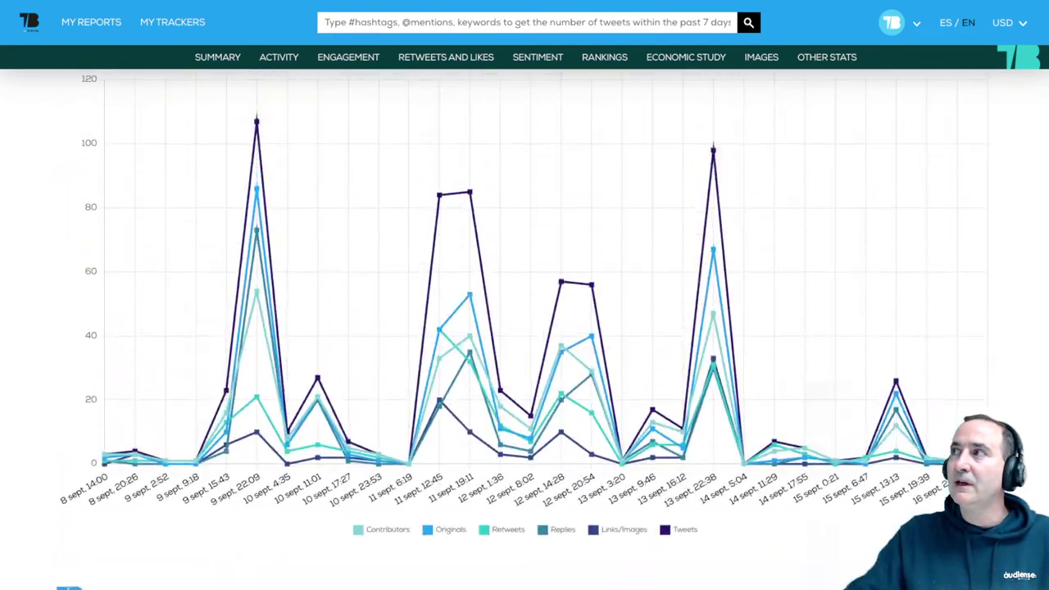
scroll(525, 328, "up", 10)
left_click(910, 88)
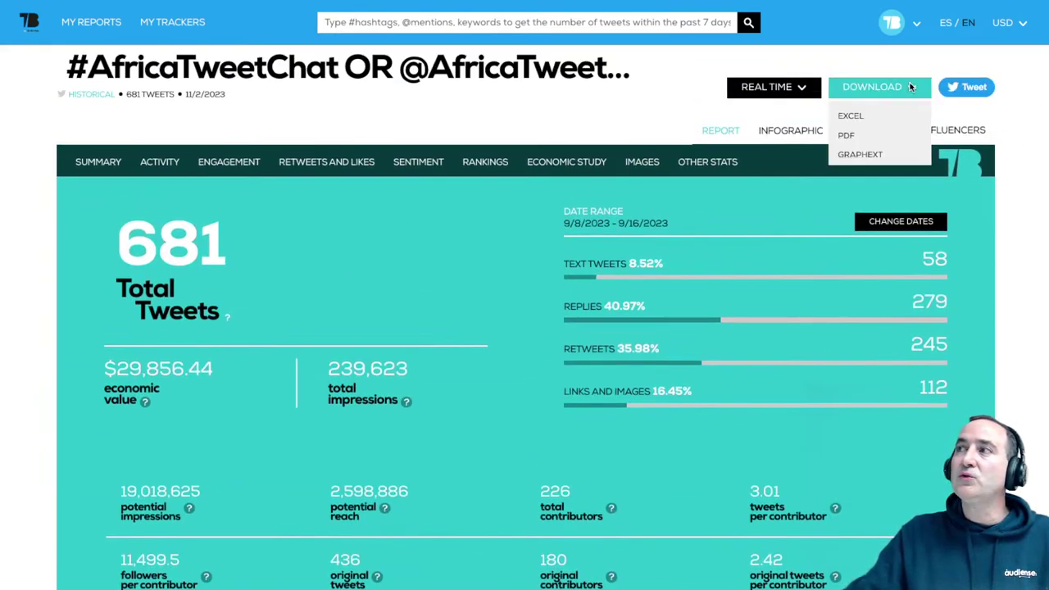
left_click(853, 118)
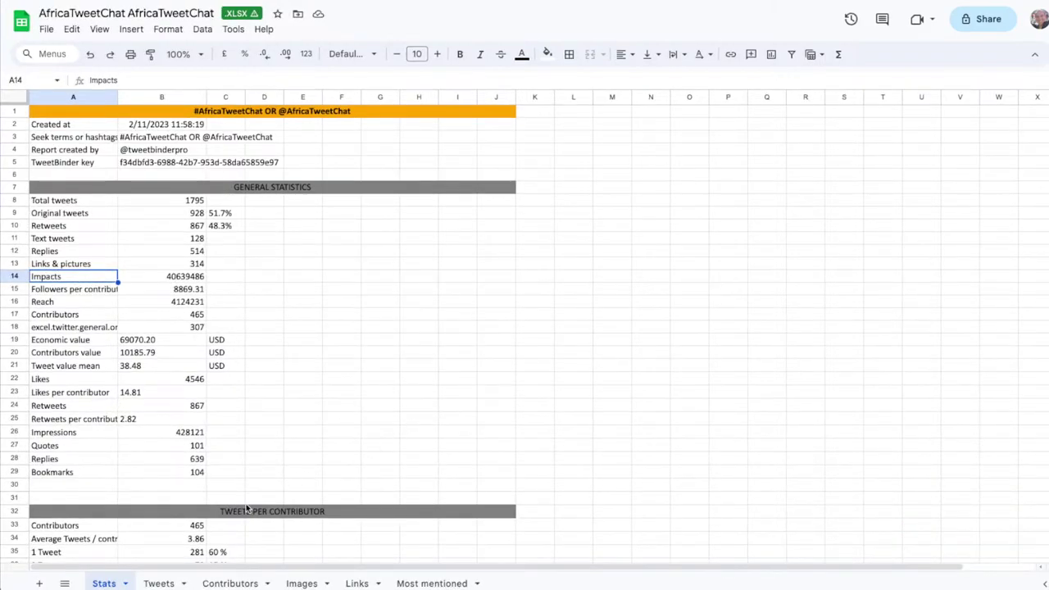
left_click(225, 584)
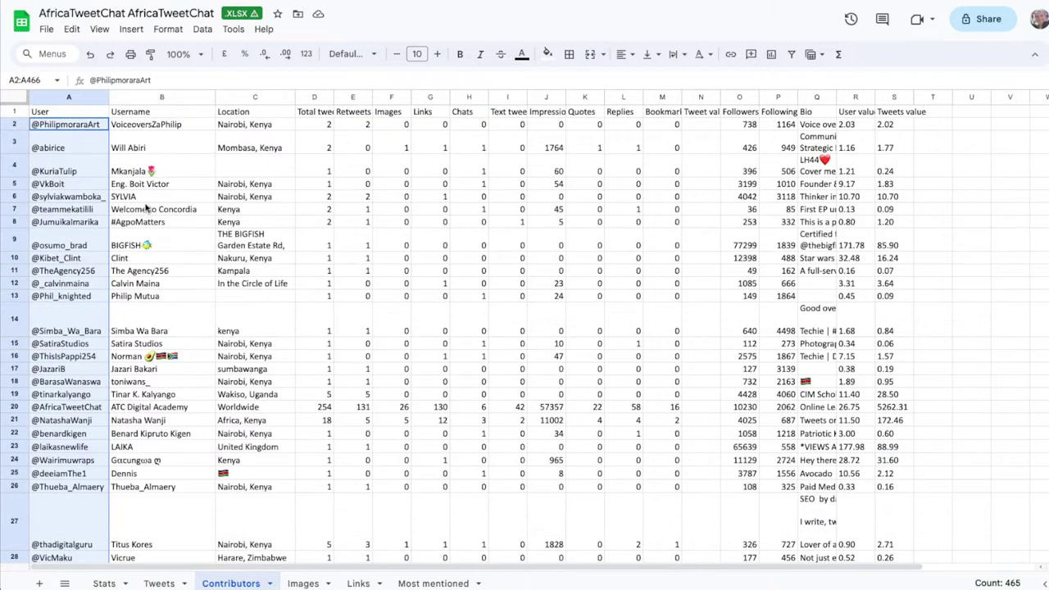
left_click(146, 211)
left_click_drag(84, 127, 82, 414)
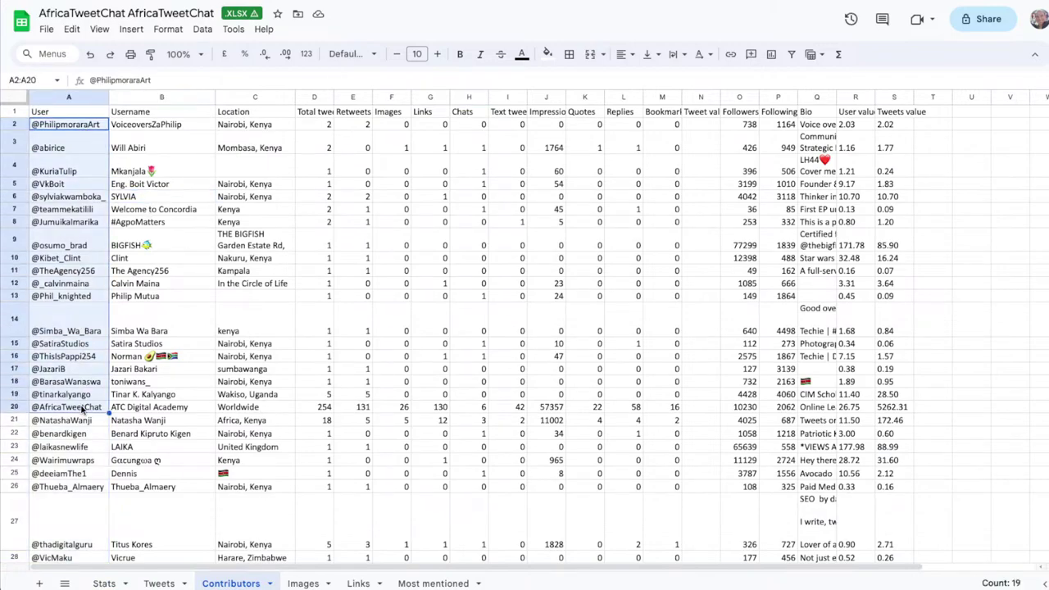
left_click(82, 410)
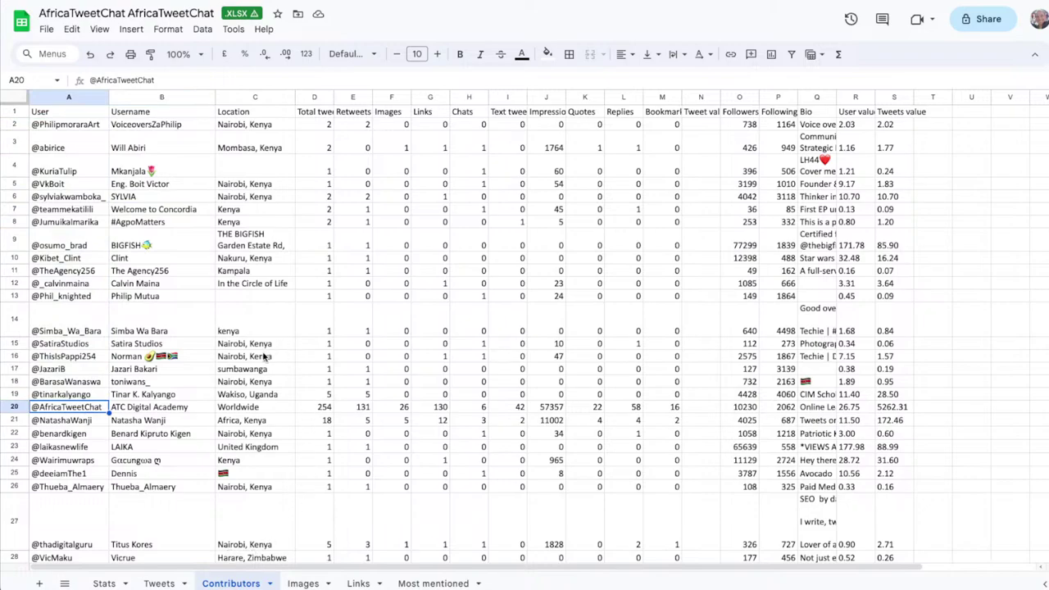
Make the whole Total tweets column of the Contributors sheet bold.
left_click(312, 99)
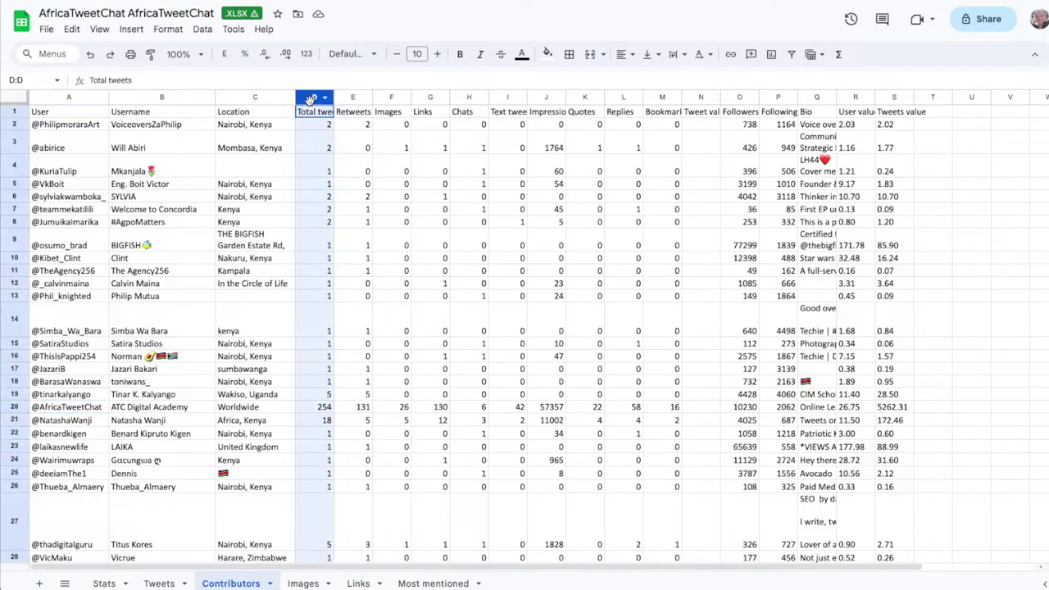
left_click(460, 54)
left_click(431, 271)
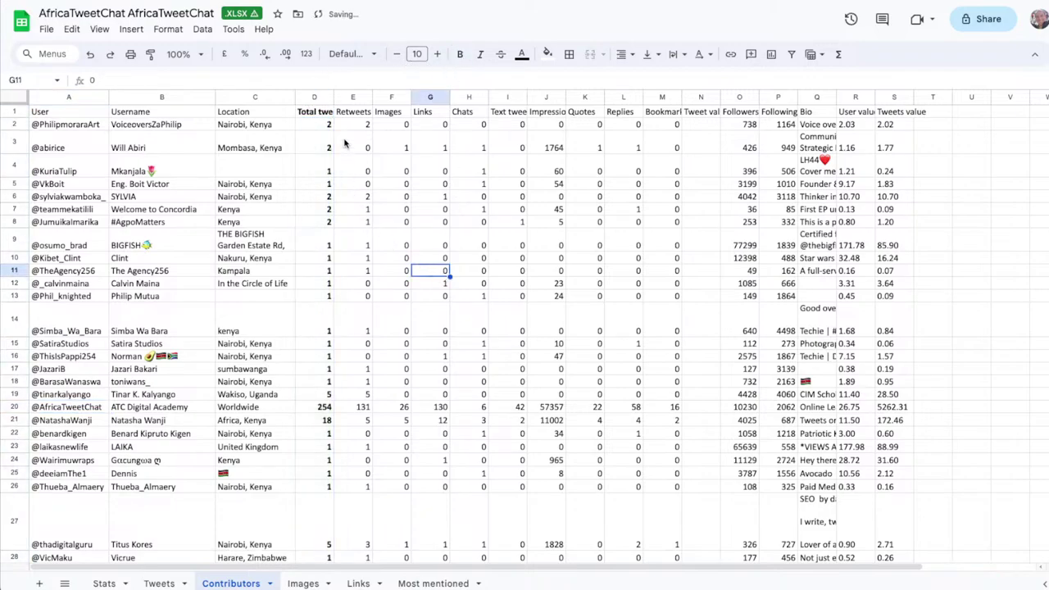
Highlight the first contributor's Retweets through Text tweets cells, and sort the Contributors sheet by Followers, Z to A.
left_click_drag(351, 124, 496, 125)
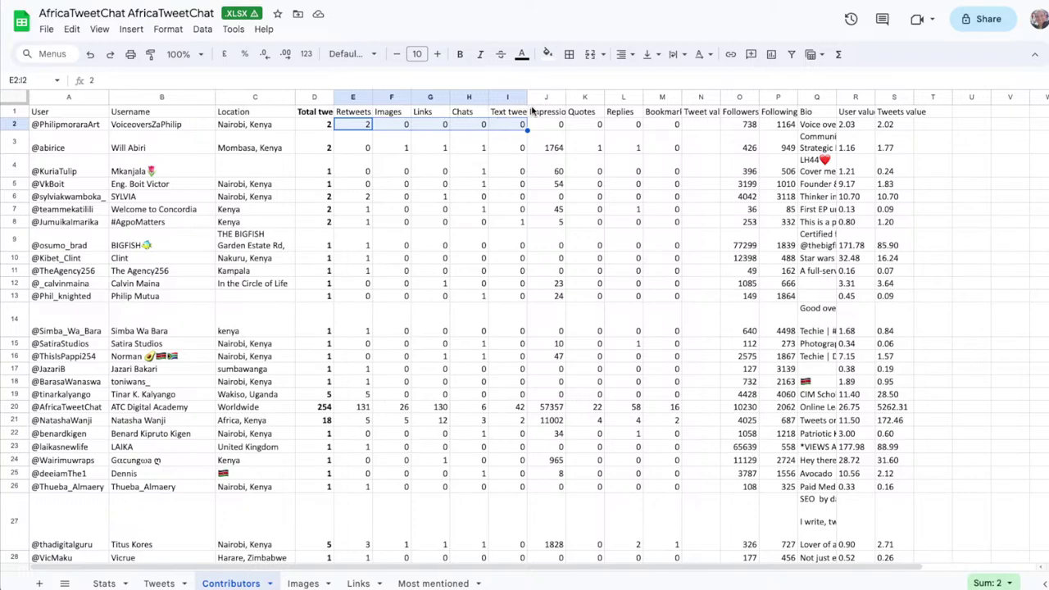
left_click(506, 115)
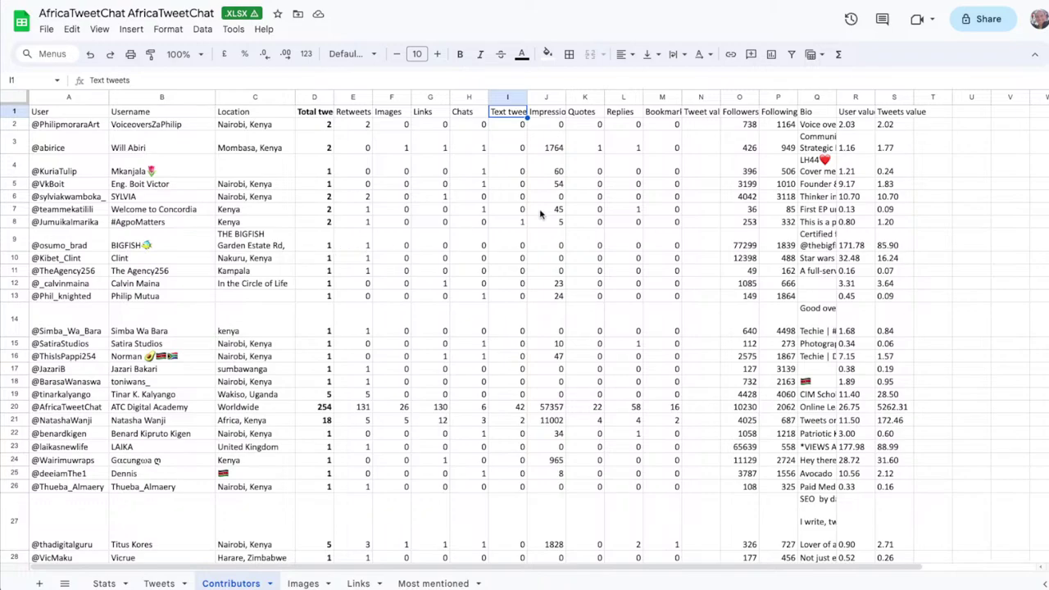
right_click(752, 99)
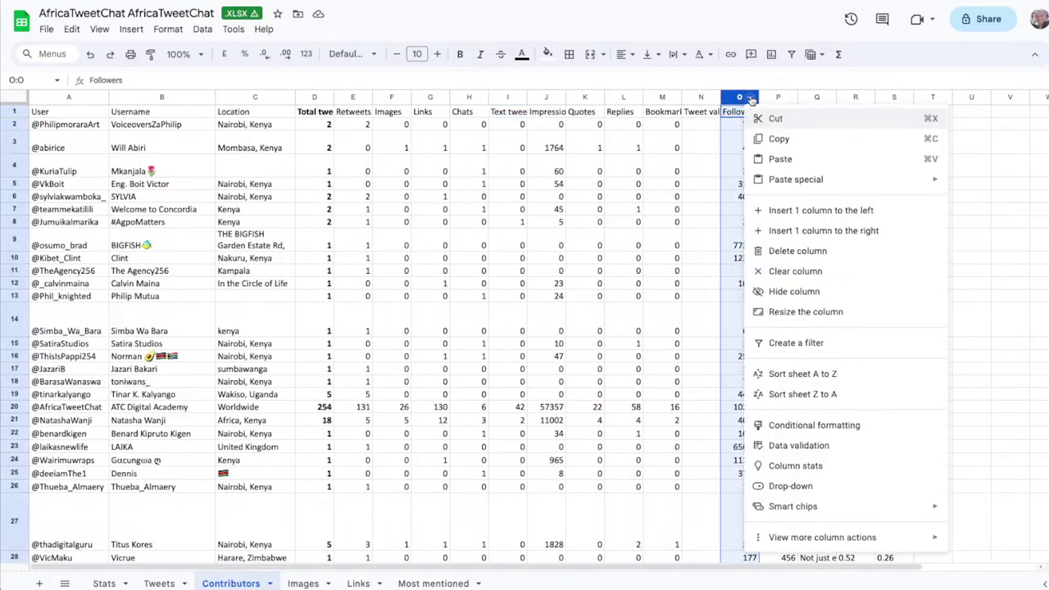
left_click(769, 395)
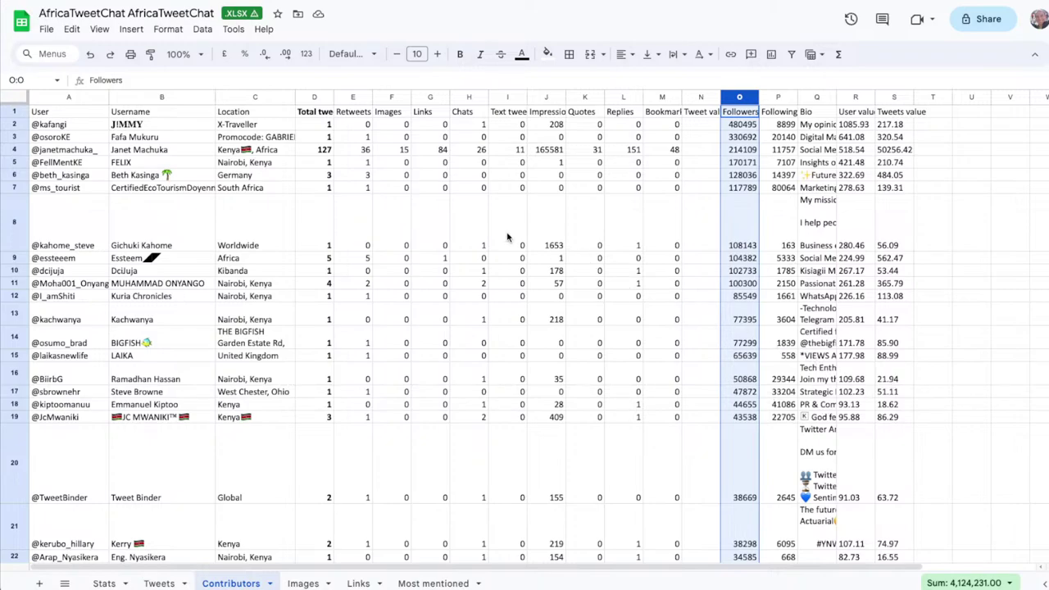
Select the Total tweets figure in the Stats sheet, then the Total Tweets number in the Tweet Binder report for comparison.
left_click(104, 583)
left_click(197, 203)
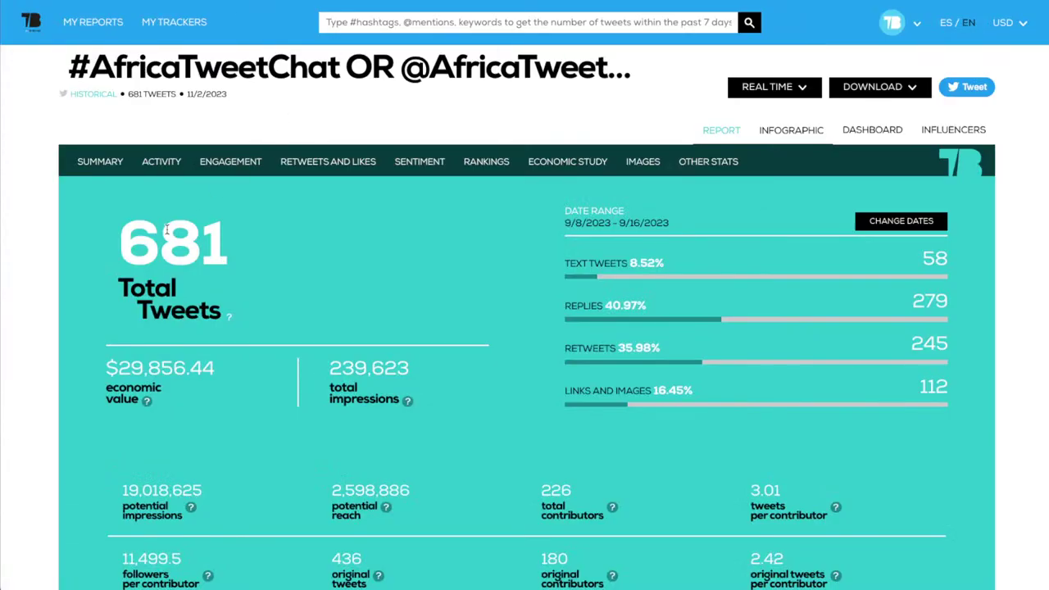
double_click(166, 229)
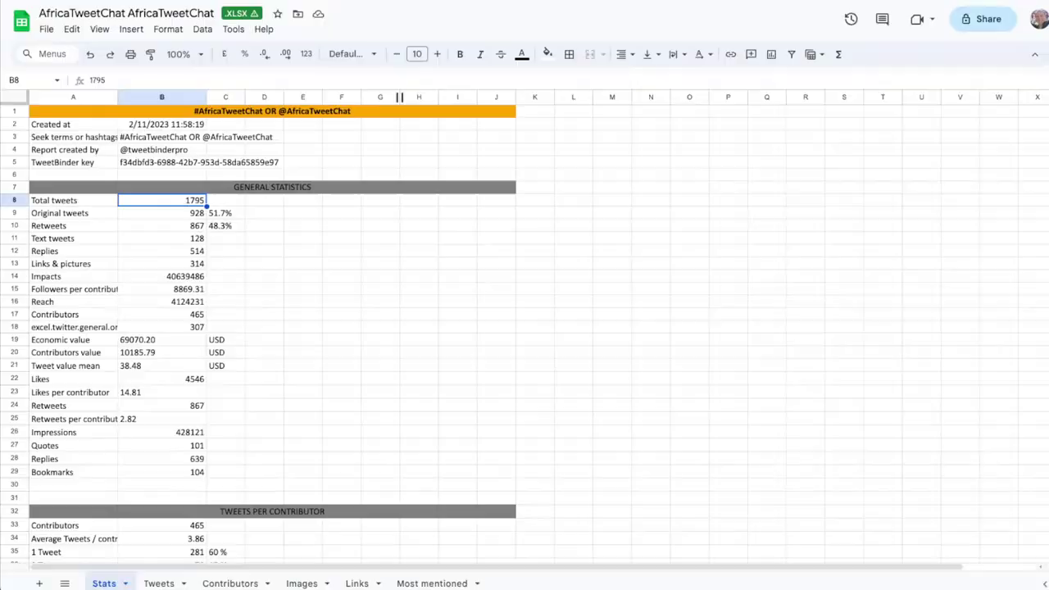
Sort the exported workbook's Contributors sheet by Impressions, Z to A.
left_click(229, 583)
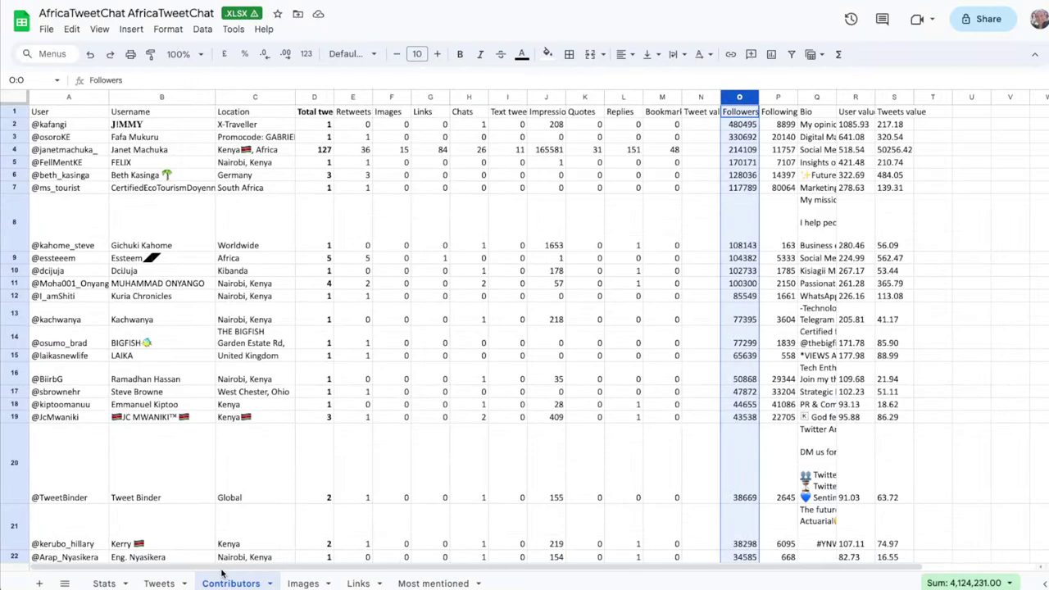
right_click(559, 97)
left_click(609, 394)
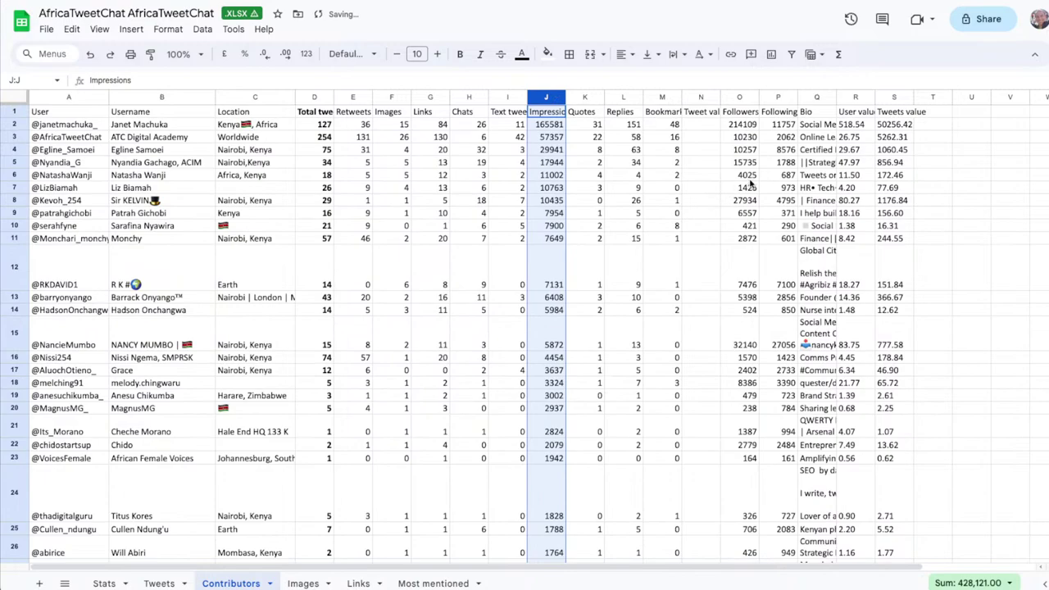
Compare the Followers and Impressions values of the contributor in row 7 of the Contributors sheet.
left_click(783, 176)
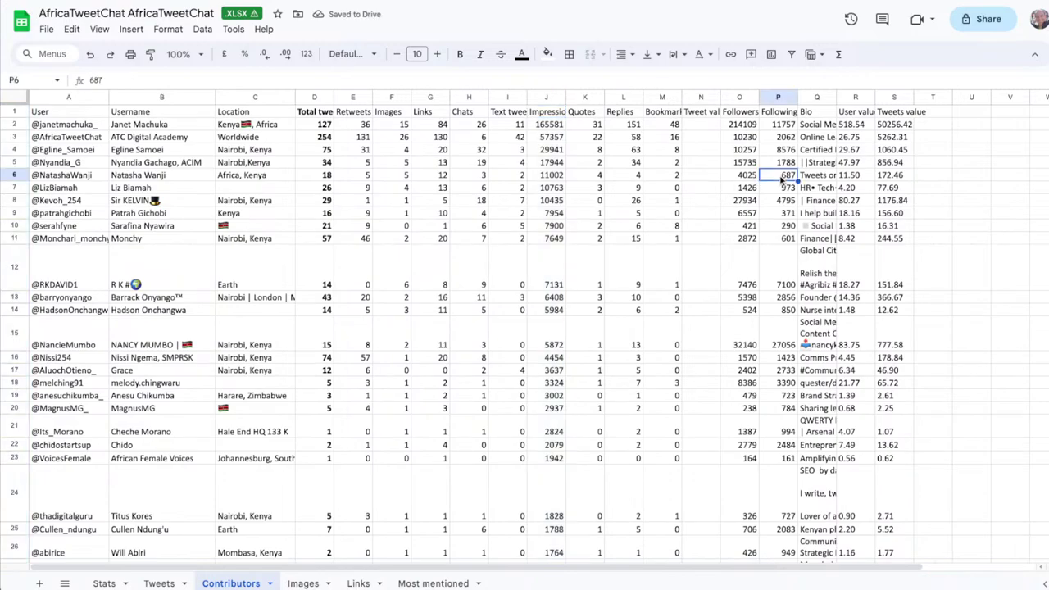
left_click(742, 188)
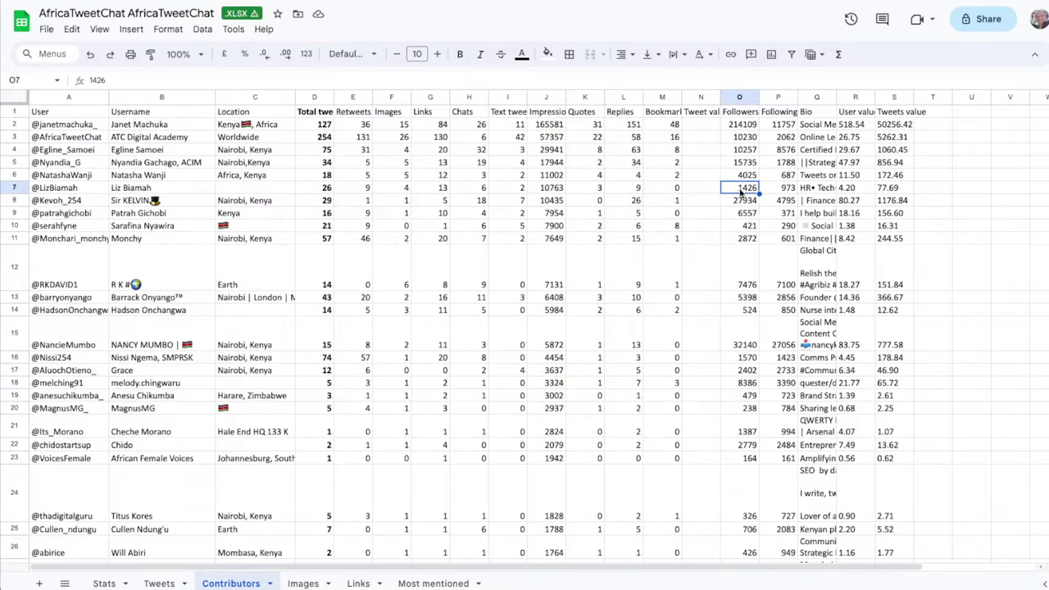
left_click(559, 191)
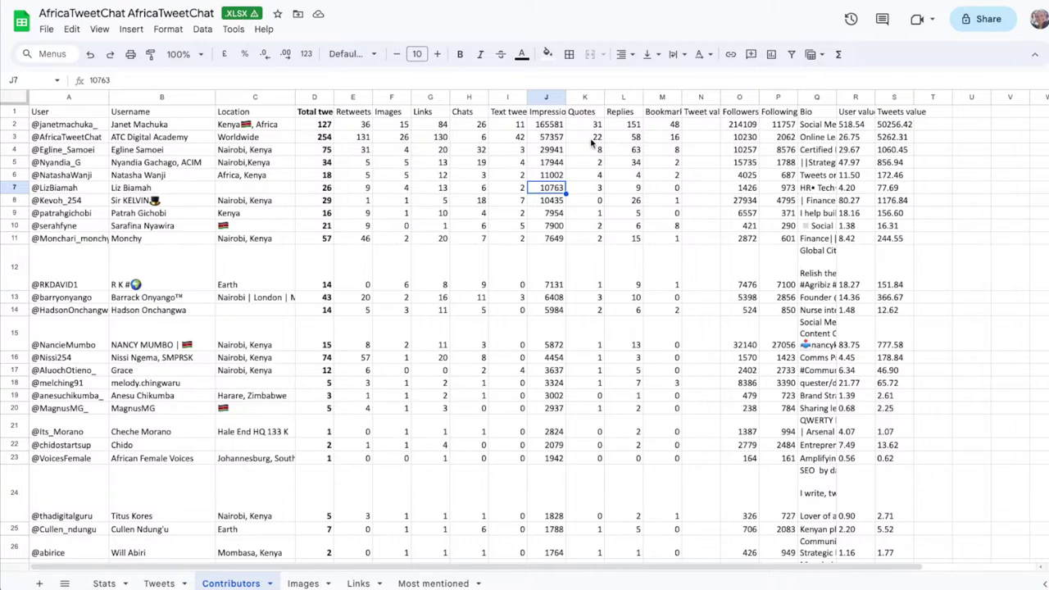
Highlight the handles of the contributors with the most impressions, from row 2 down the User column.
left_click(71, 126)
left_click_drag(71, 126, 73, 176)
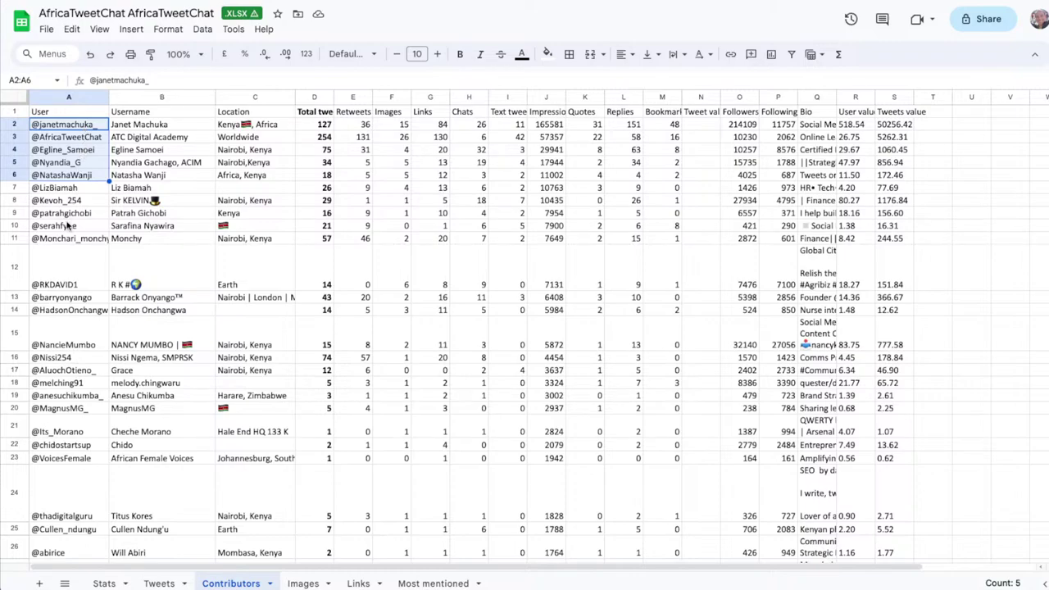
left_click(80, 202)
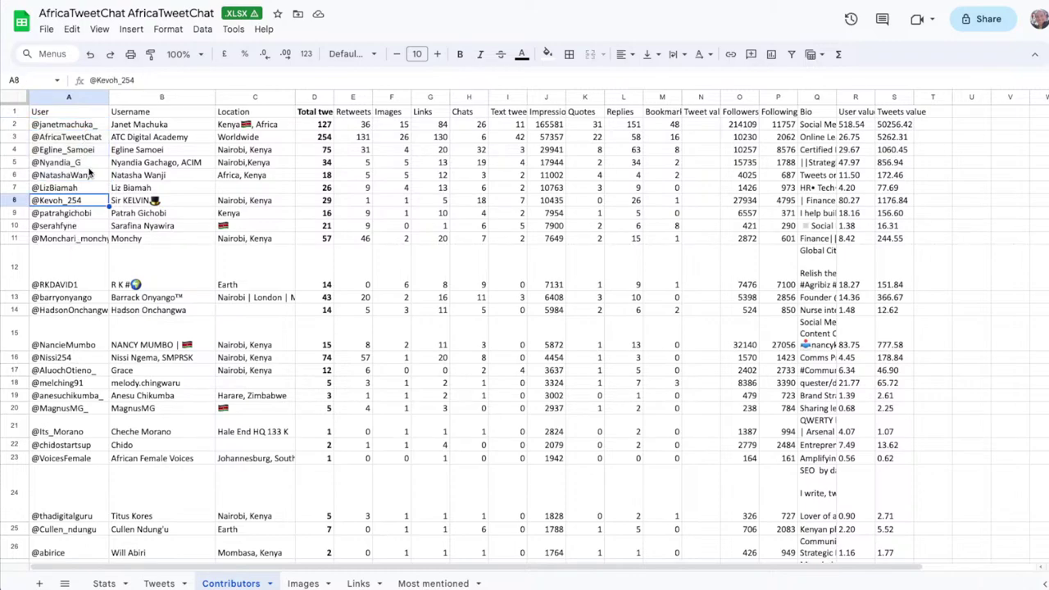
left_click_drag(82, 125, 82, 343)
left_click(85, 343)
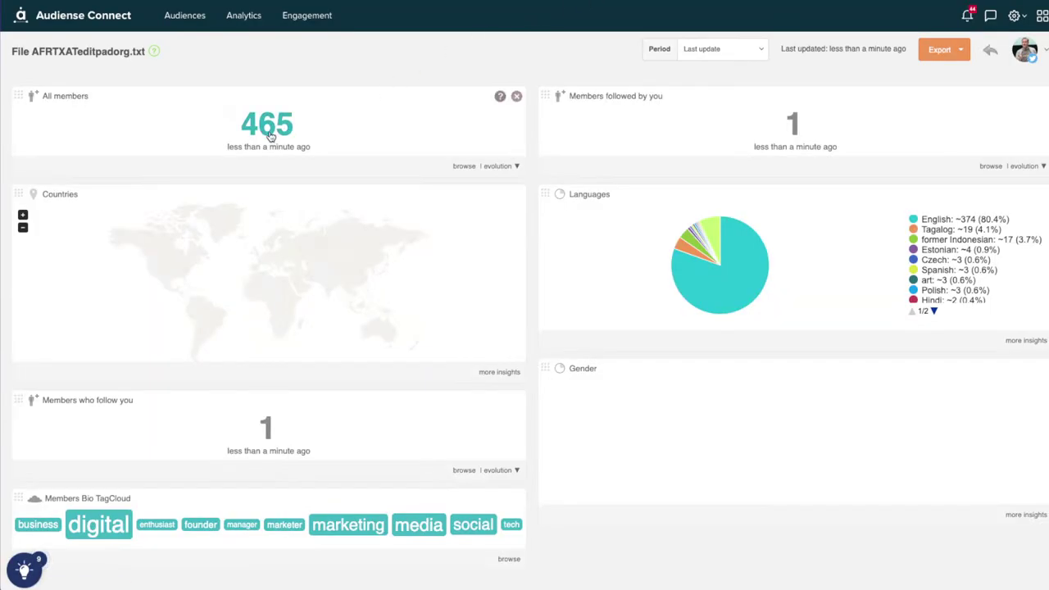
In Audiense Connect, open all members of the AFRTXATeditpadorg.txt community and preview Follow Mode on their cards.
left_click(270, 136)
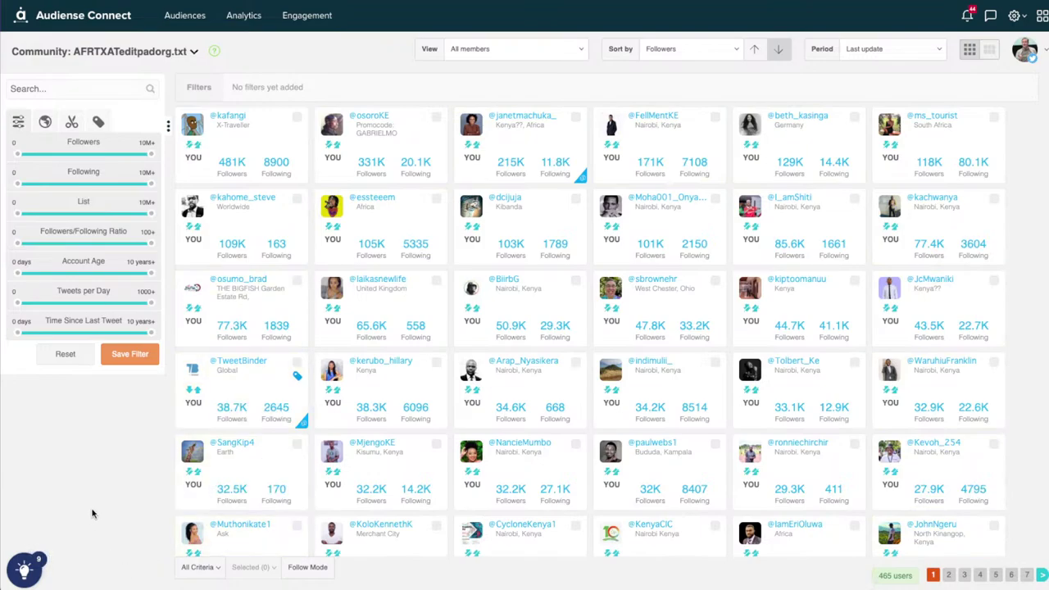
mouse_move(1021, 54)
left_click(308, 568)
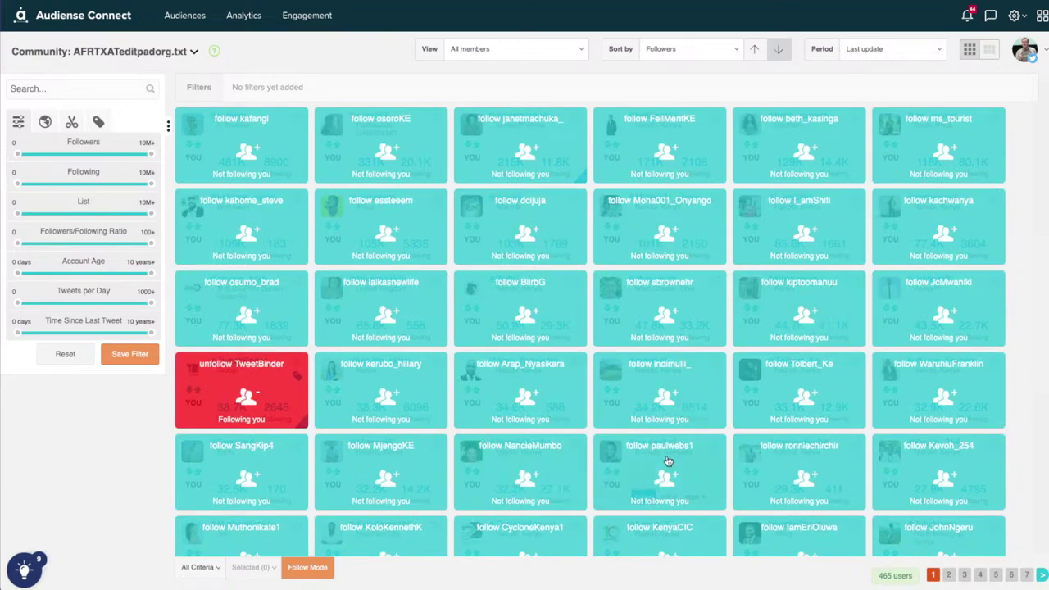
left_click(310, 569)
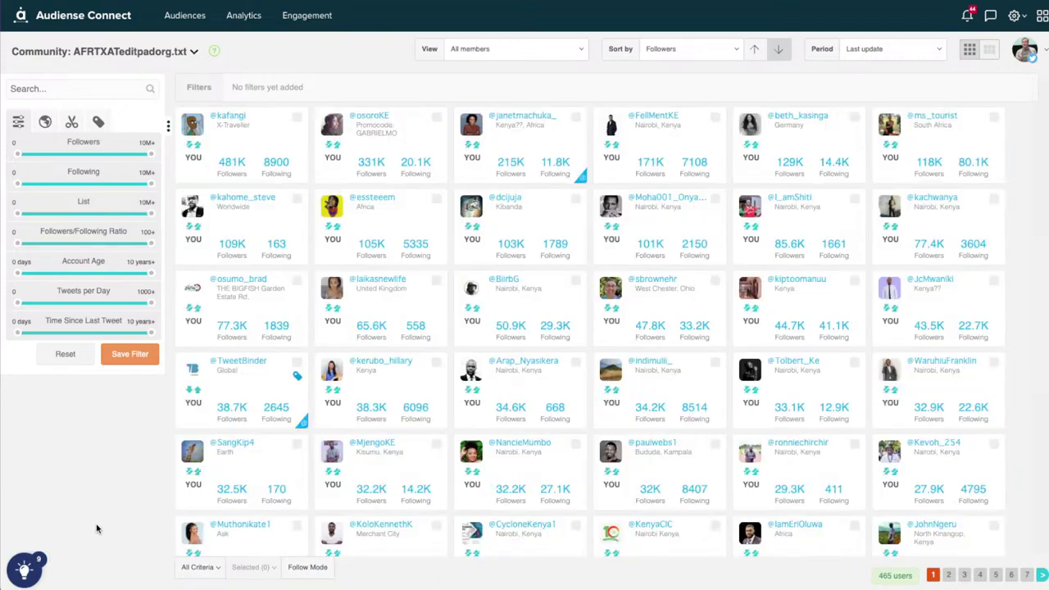
Follow the 215K-follower member from Kenya using Follow Mode, and leave the mode.
left_click(307, 567)
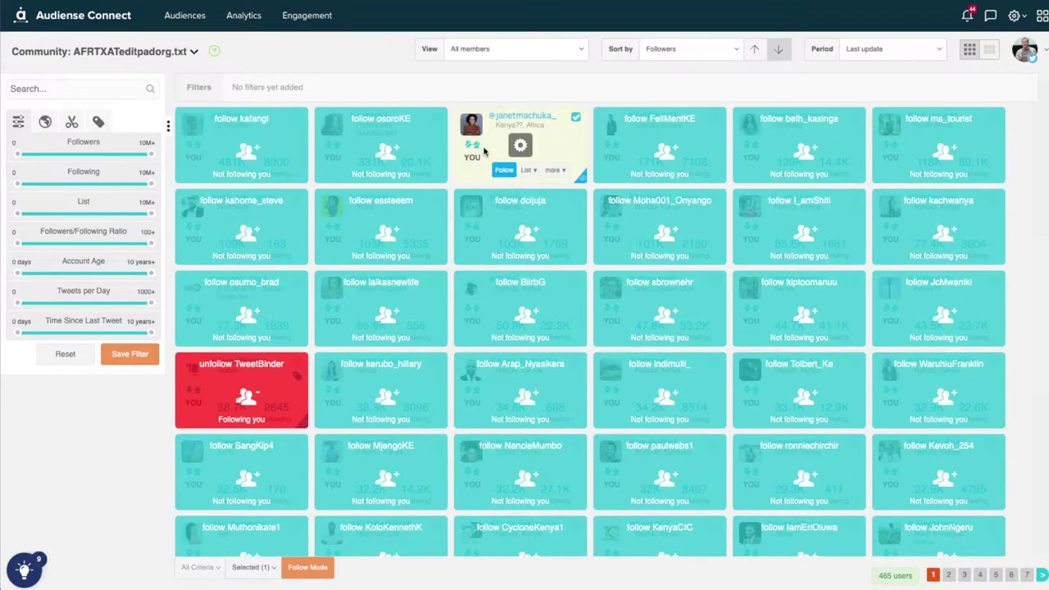
left_click(521, 147)
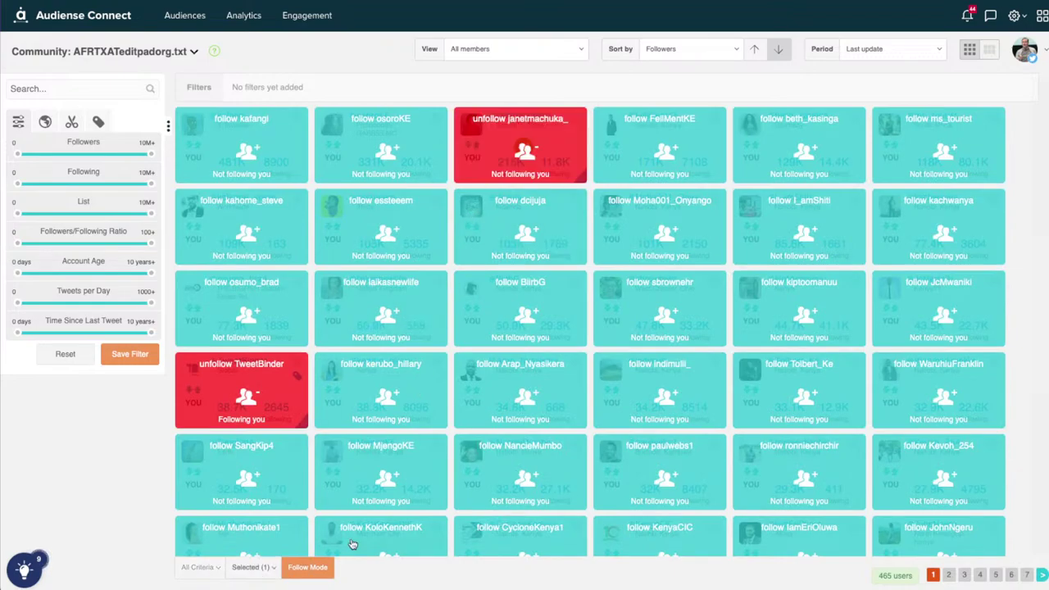
left_click(316, 575)
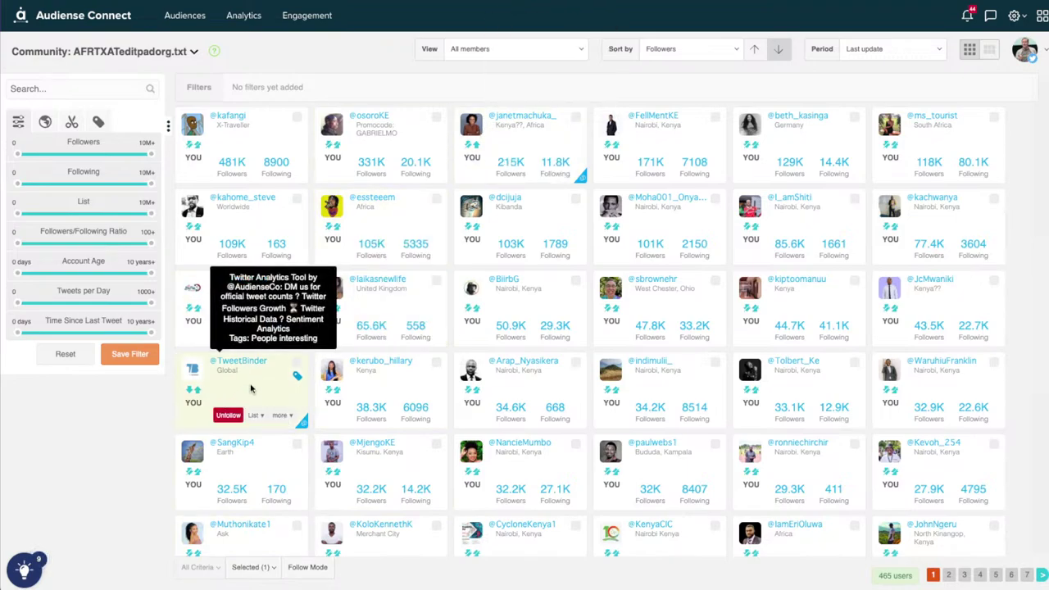
Select the TweetBinder account and the 215K, 103K and 50.9K-follower members, and show the actions available for the selection.
left_click(577, 117)
left_click(576, 199)
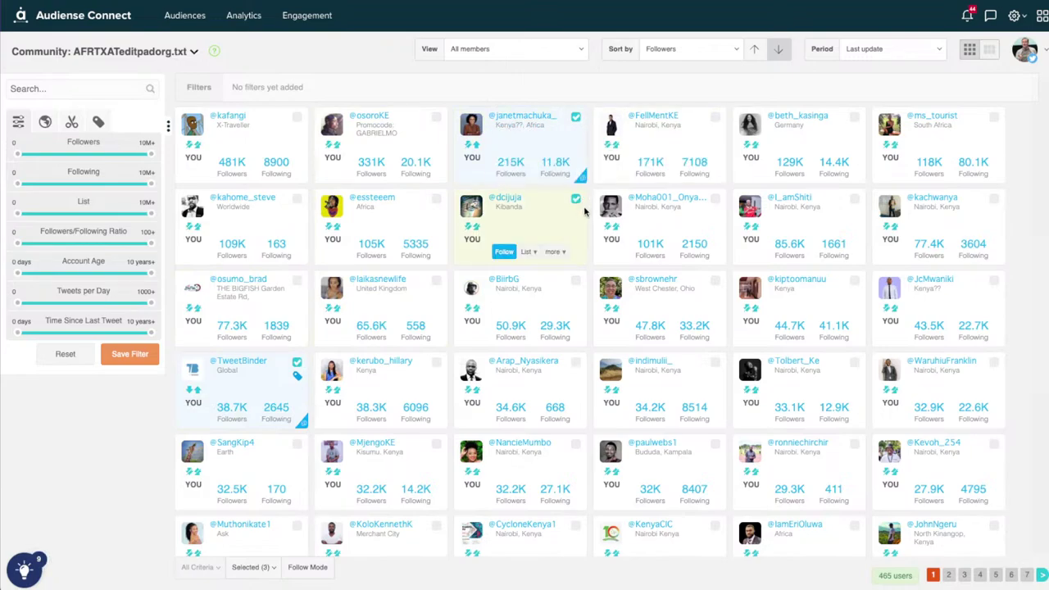
left_click(576, 281)
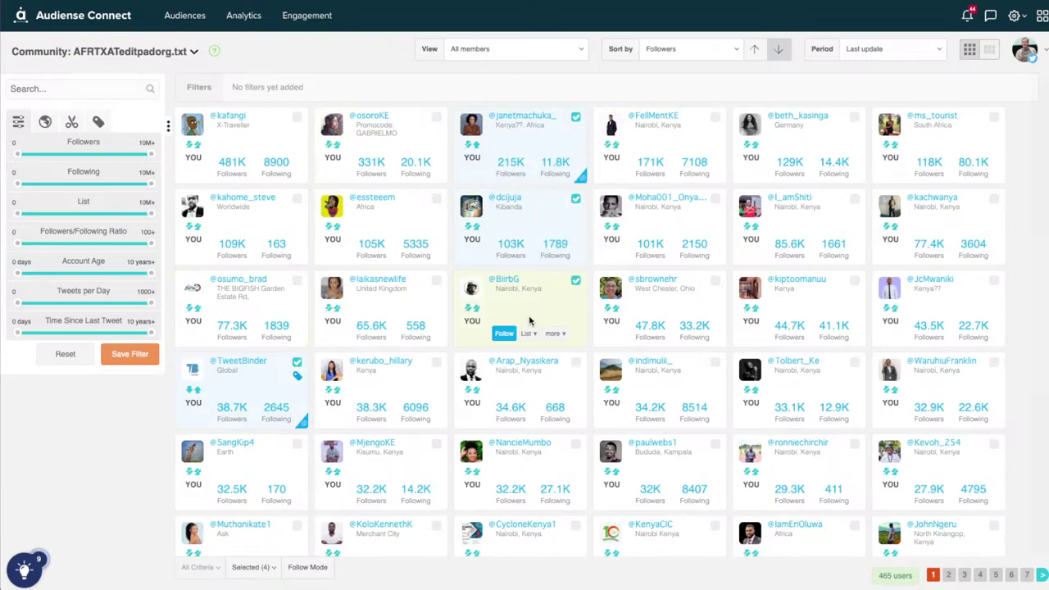
left_click(252, 572)
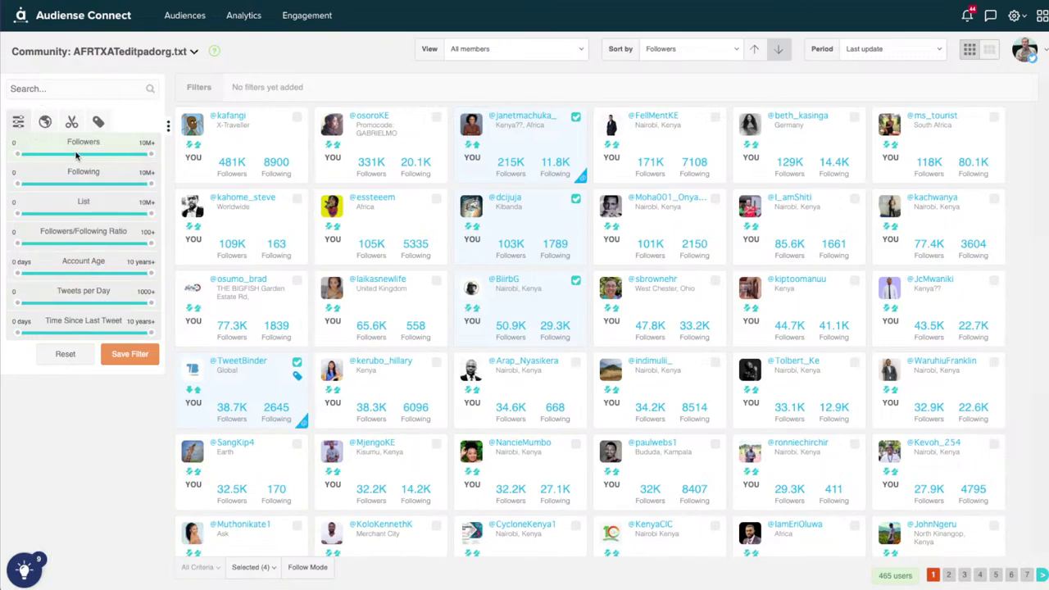
Filter the community members to those with 1000 to 8000 followers.
left_click_drag(152, 153, 106, 154)
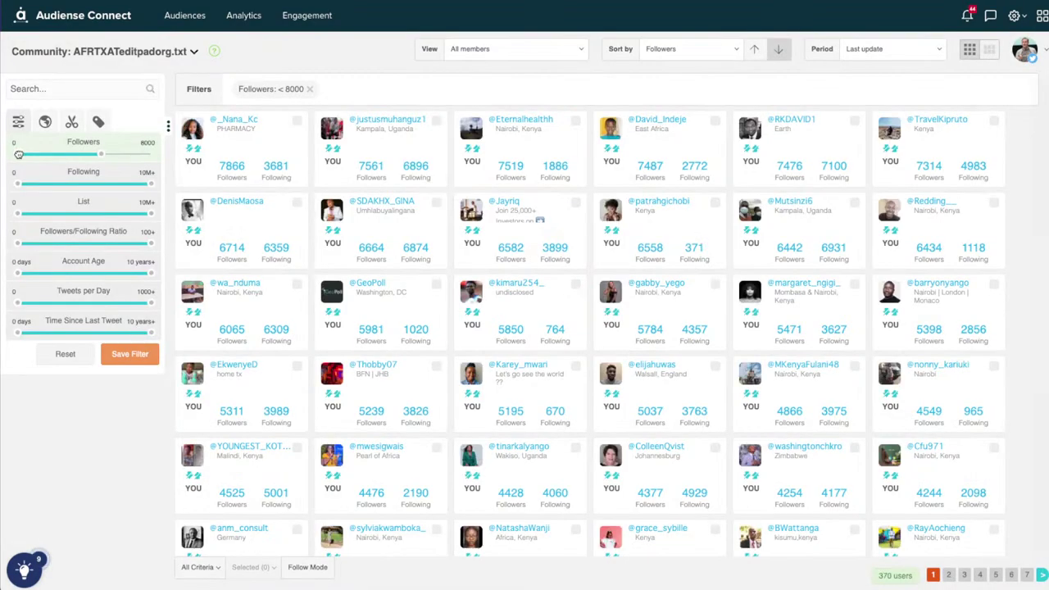
left_click_drag(18, 154, 96, 153)
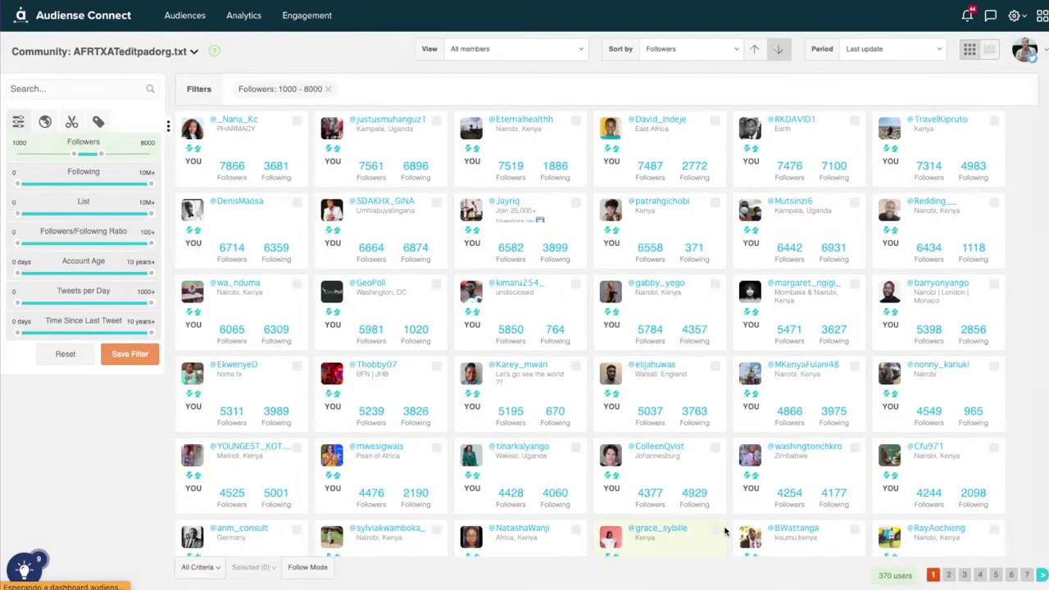
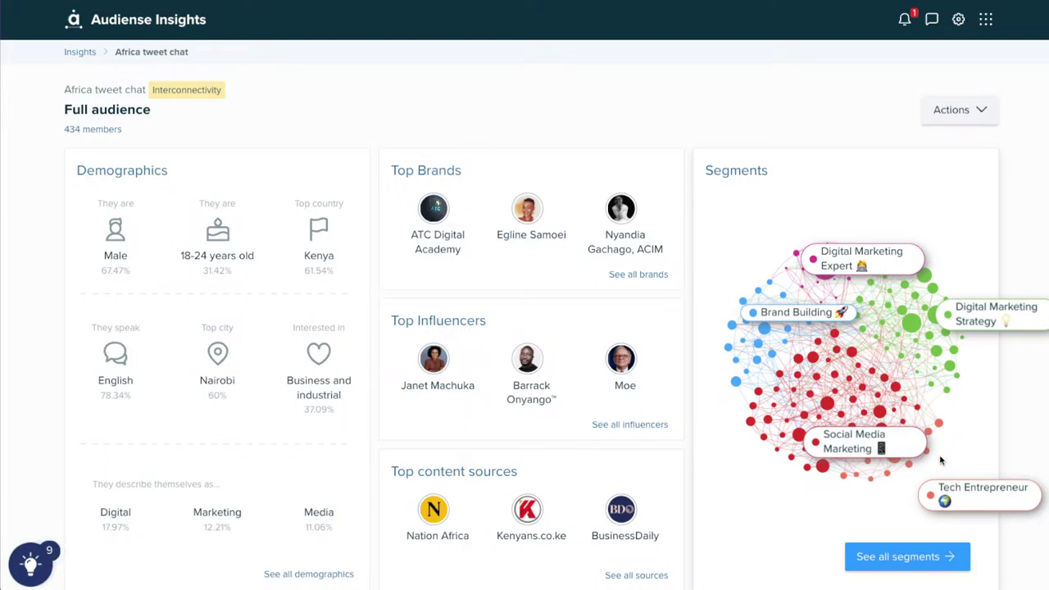
In Audiense Insights, examine the Africa tweet chat full audience's demographics, including gender, country, city, language, bio, age and location map.
left_click_drag(364, 270, 237, 285)
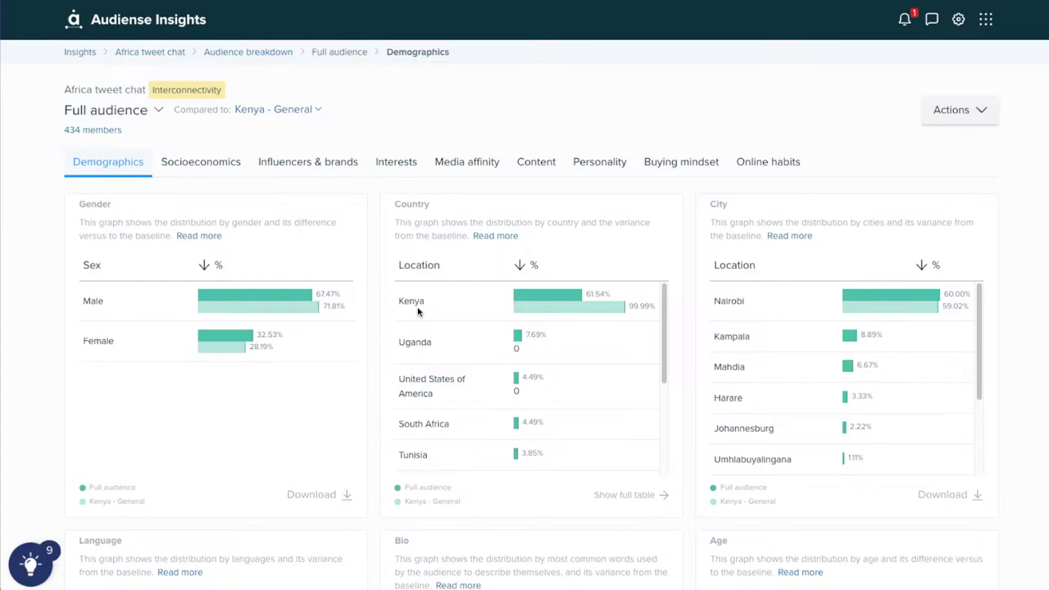
scroll(470, 424, "down", 3)
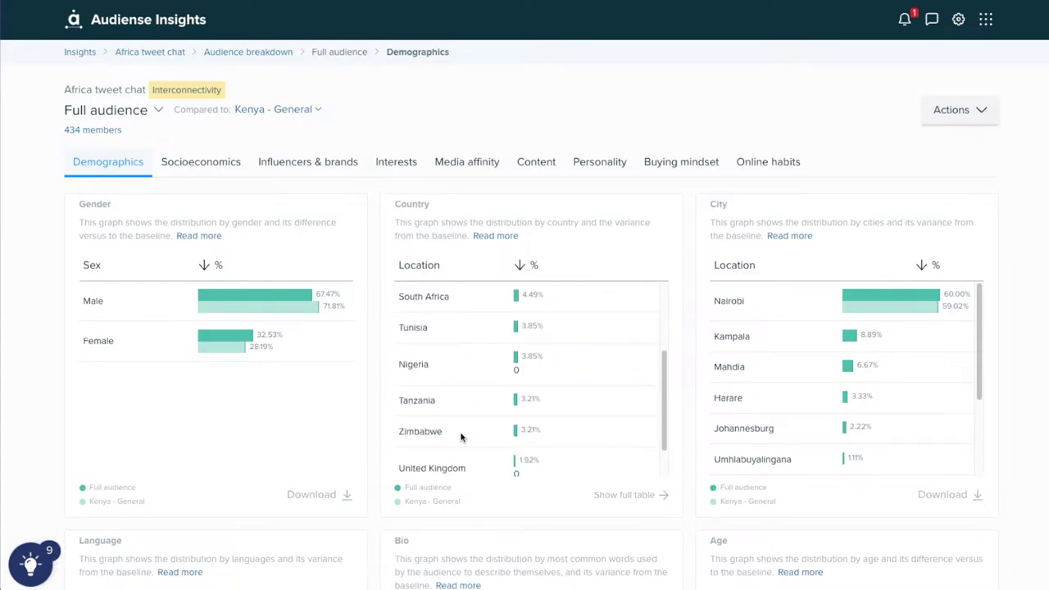
scroll(277, 506, "down", 2)
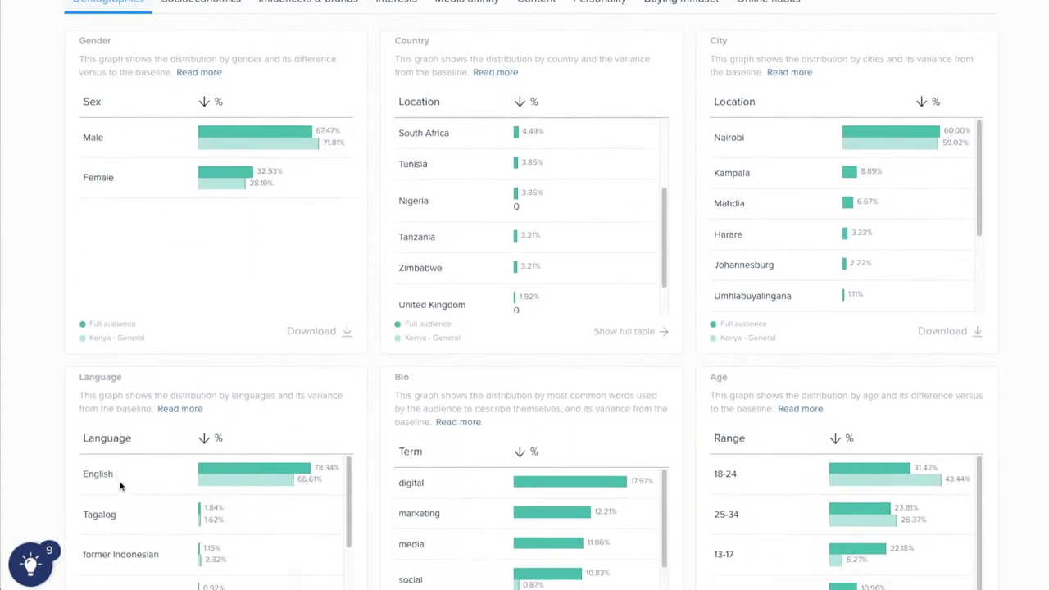
scroll(120, 480, "down", 3)
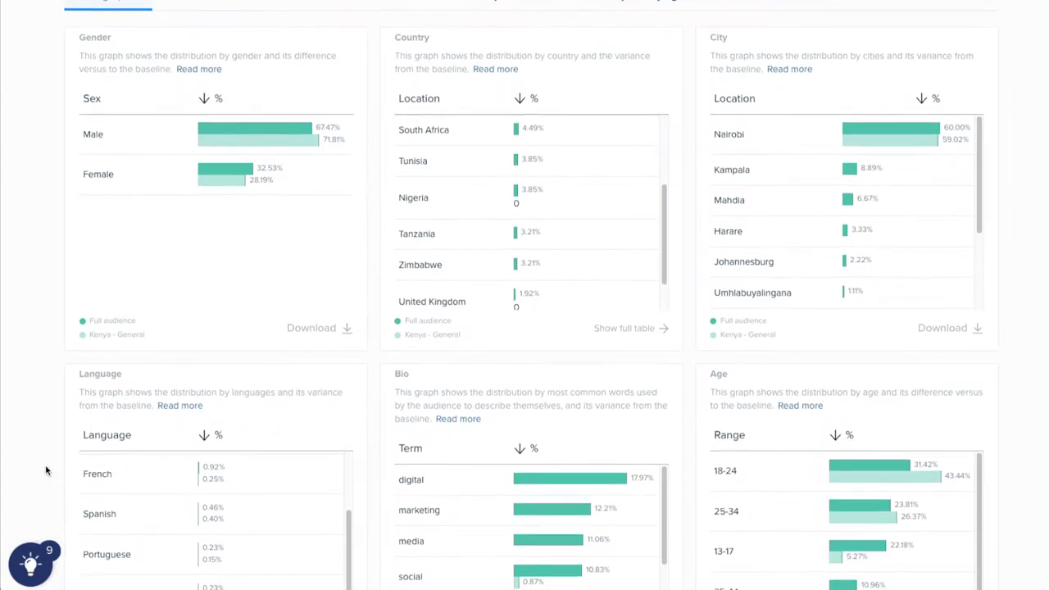
scroll(46, 470, "down", 1)
scroll(457, 448, "down", 4)
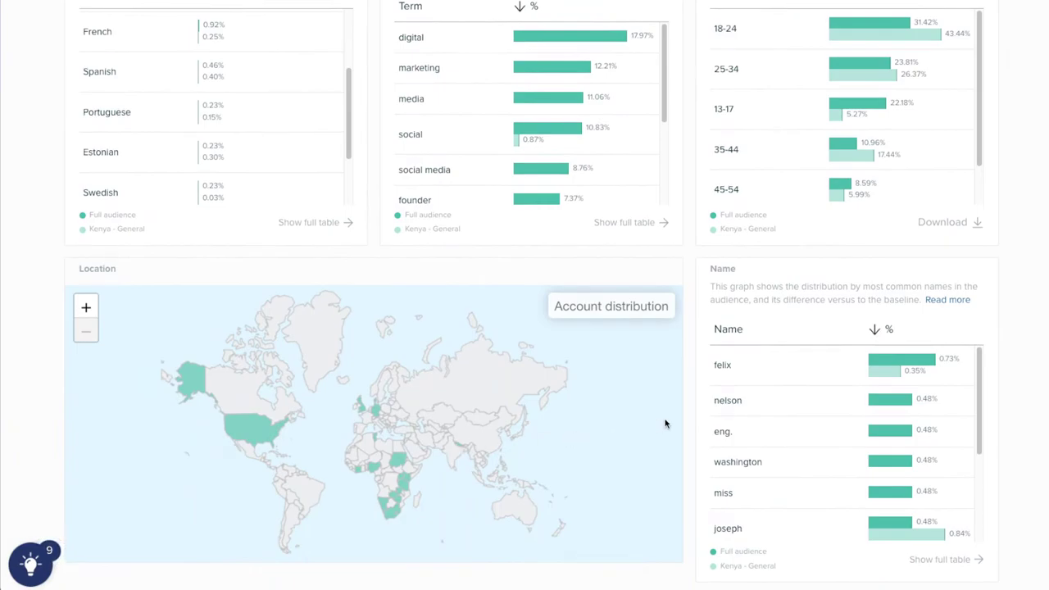
scroll(696, 419, "up", 5)
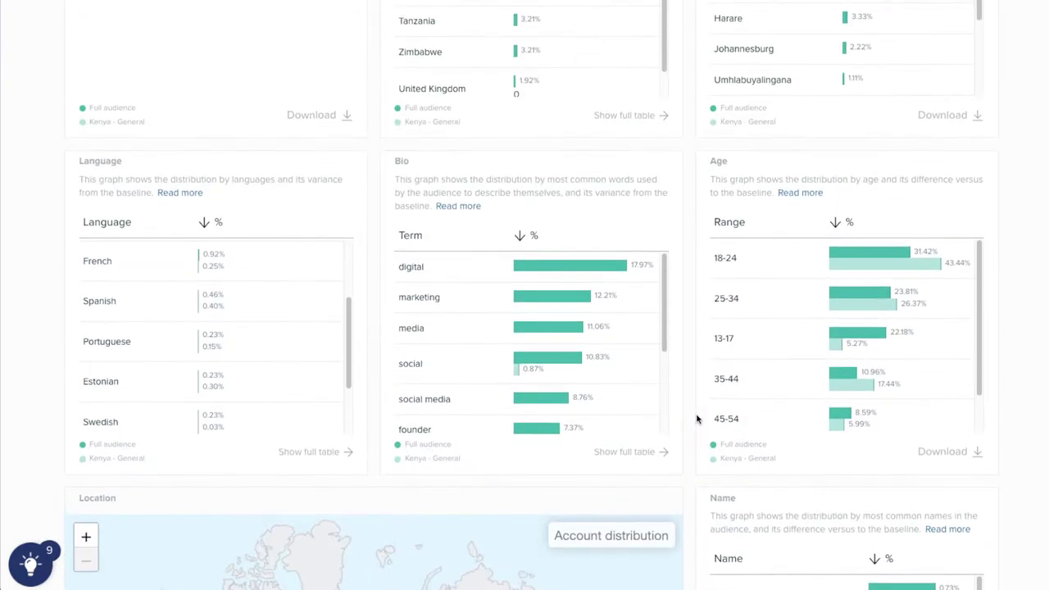
scroll(696, 419, "up", 2)
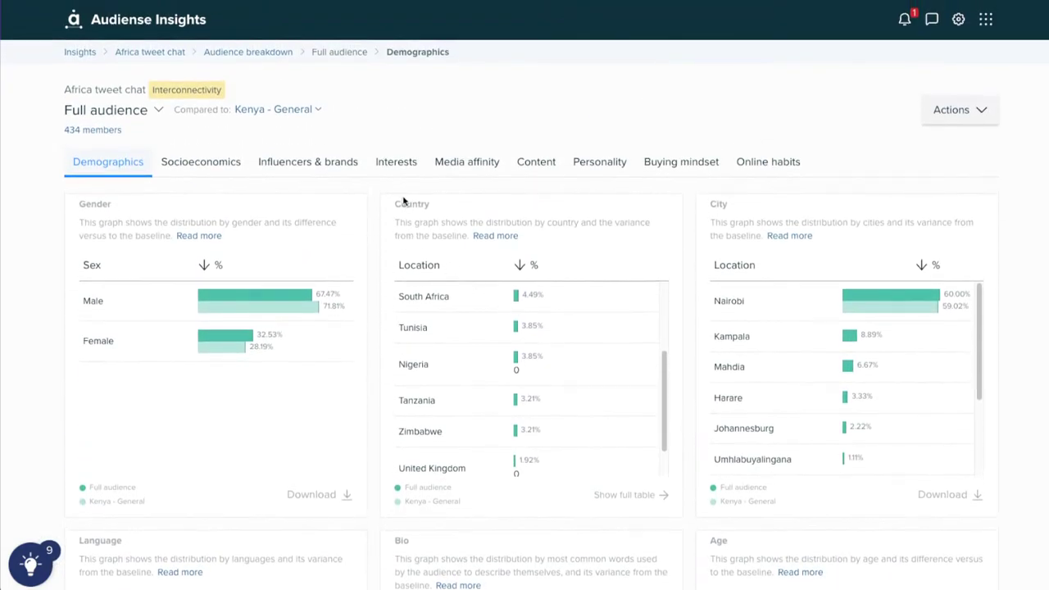
left_click(454, 170)
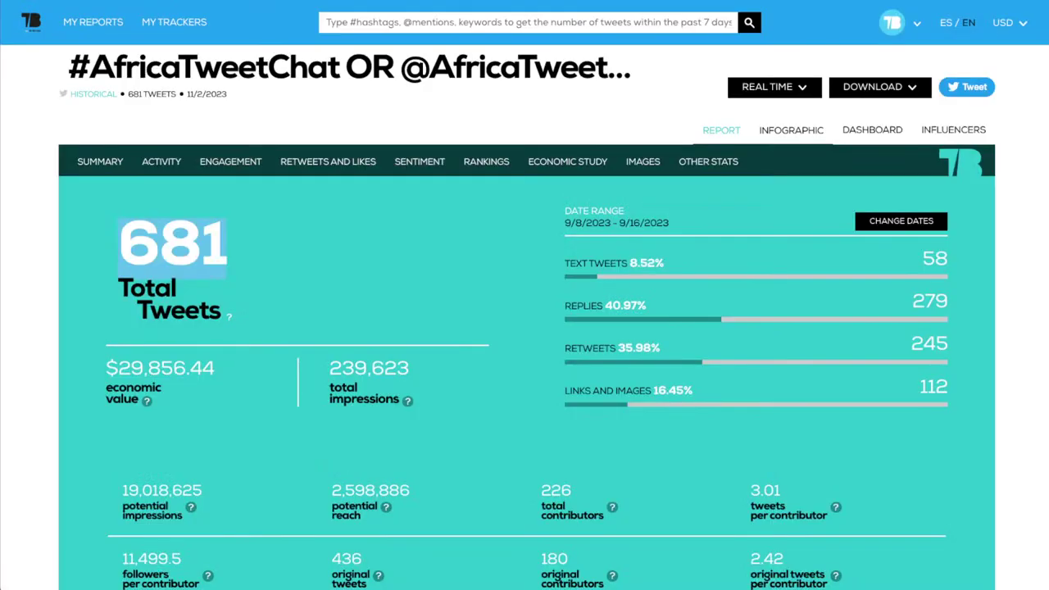
Return to Tweet Binder and show the list of all saved reports.
left_click(82, 24)
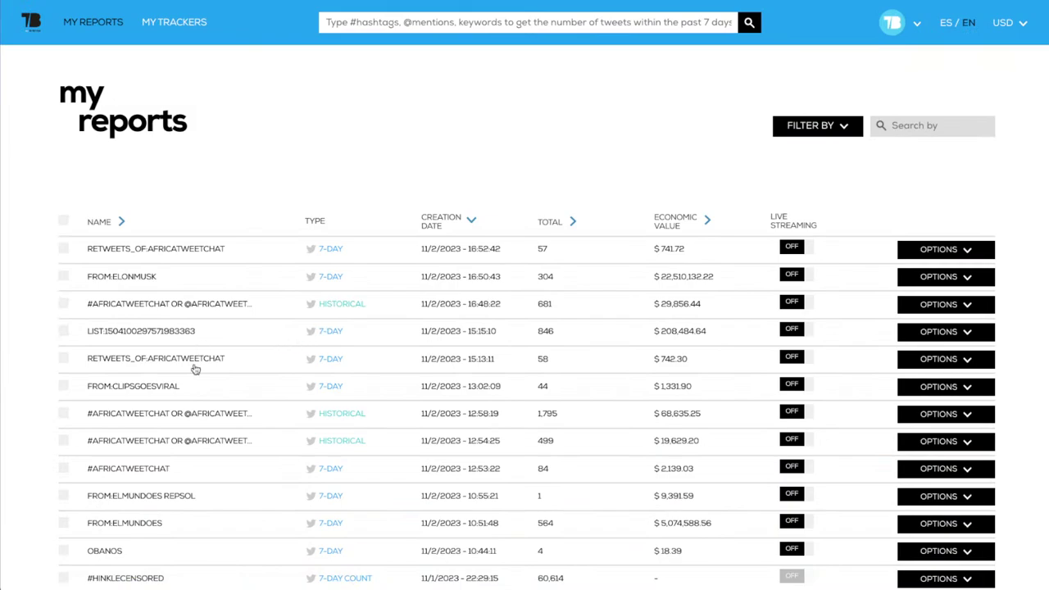
left_click(195, 414)
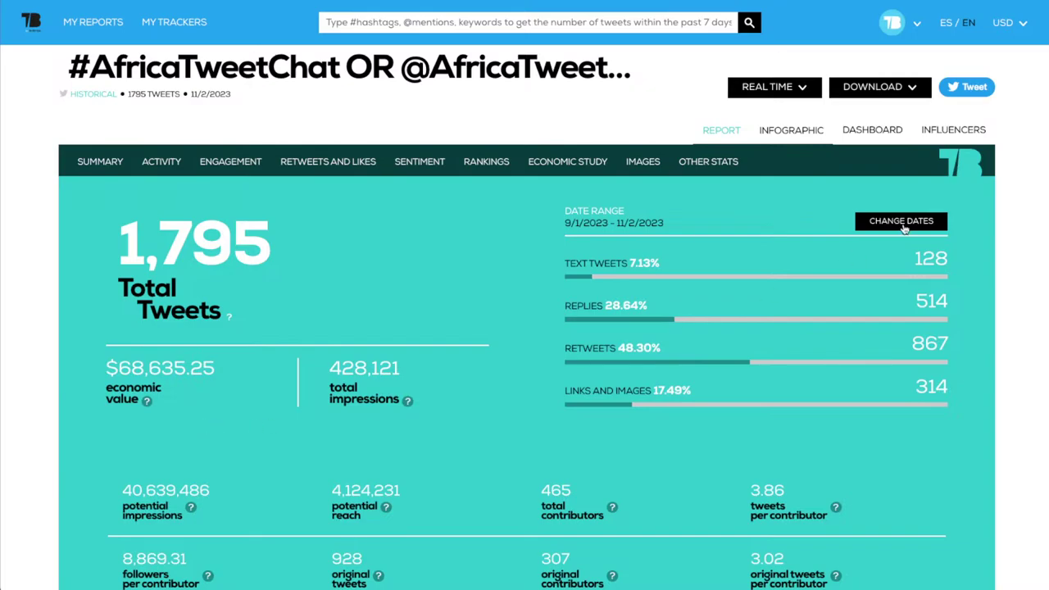
scroll(639, 422, "down", 2)
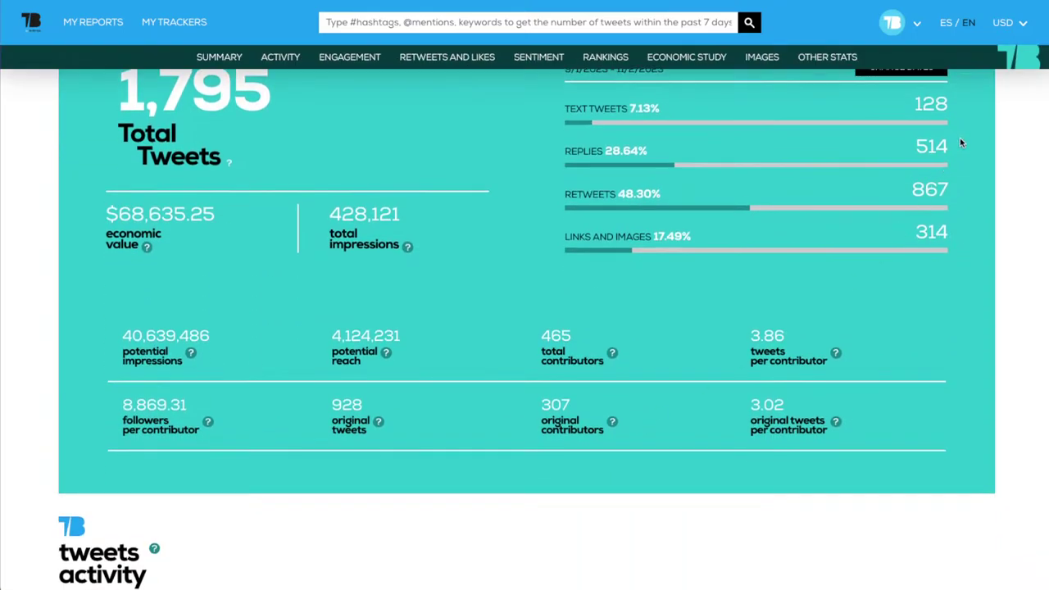
scroll(993, 115, "up", 2)
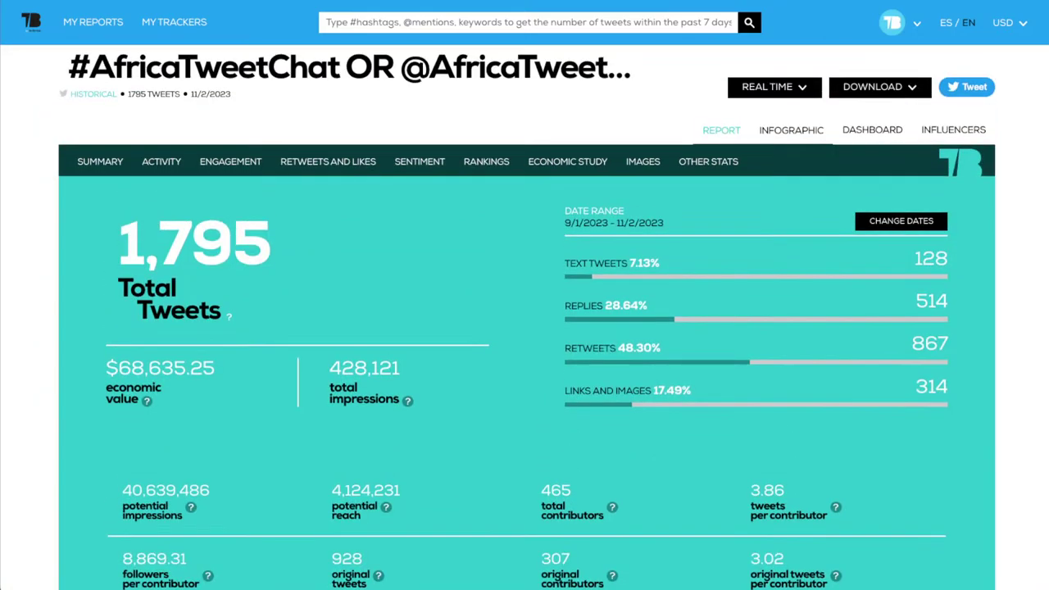
Examine the report's influencers ranked by influence percentile, with their engagement scores and impressions per tweet.
left_click(956, 132)
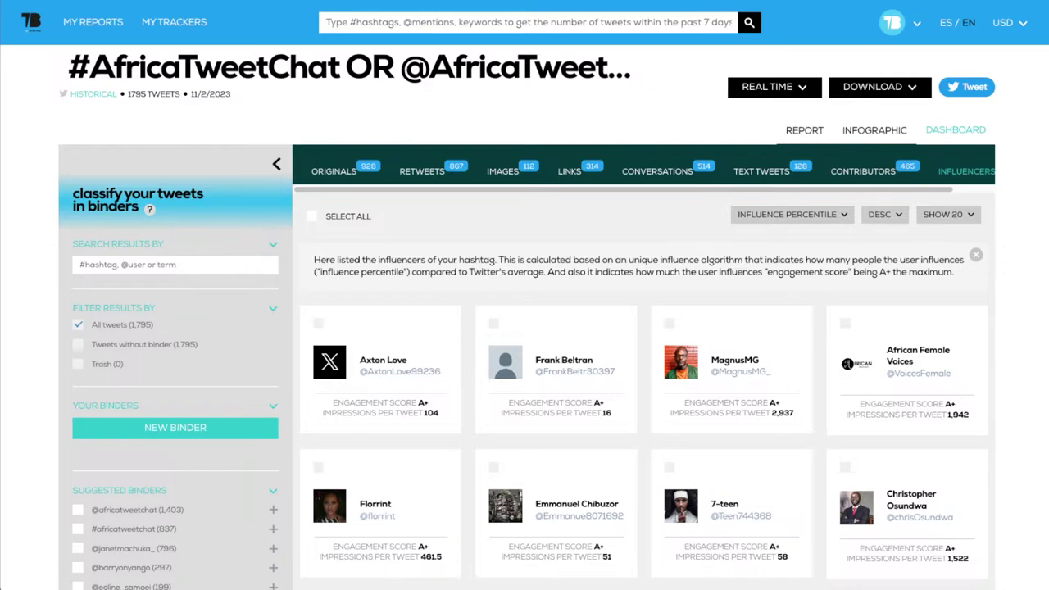
scroll(728, 413, "down", 3)
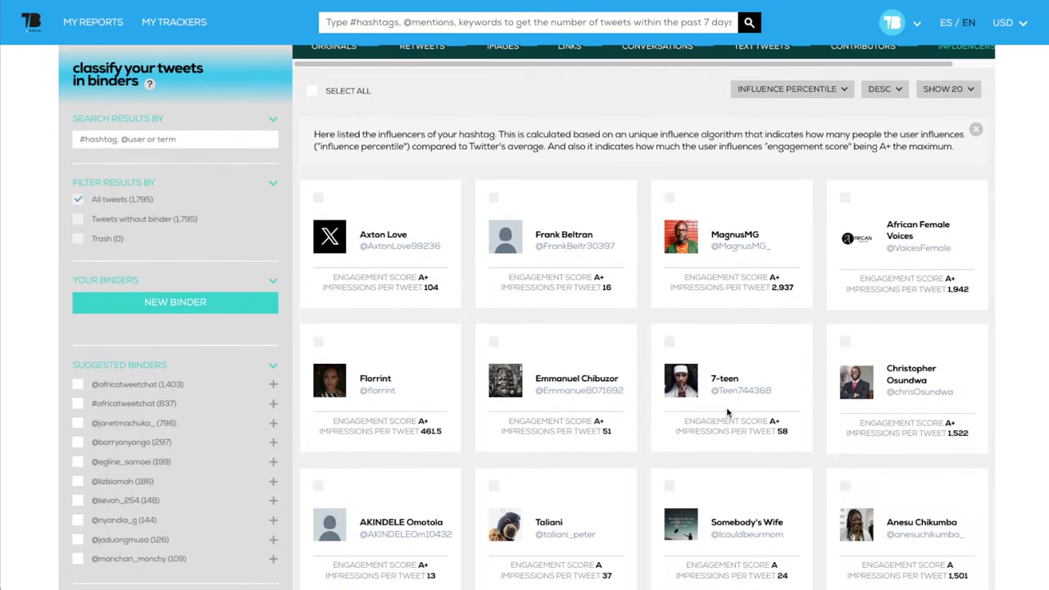
scroll(728, 412, "down", 3)
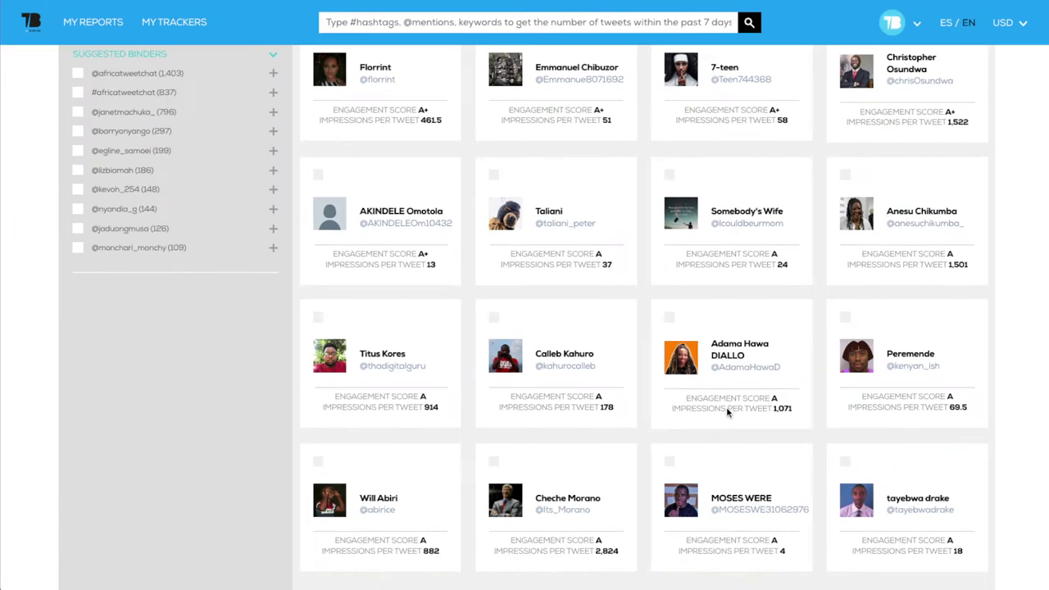
scroll(728, 412, "up", 6)
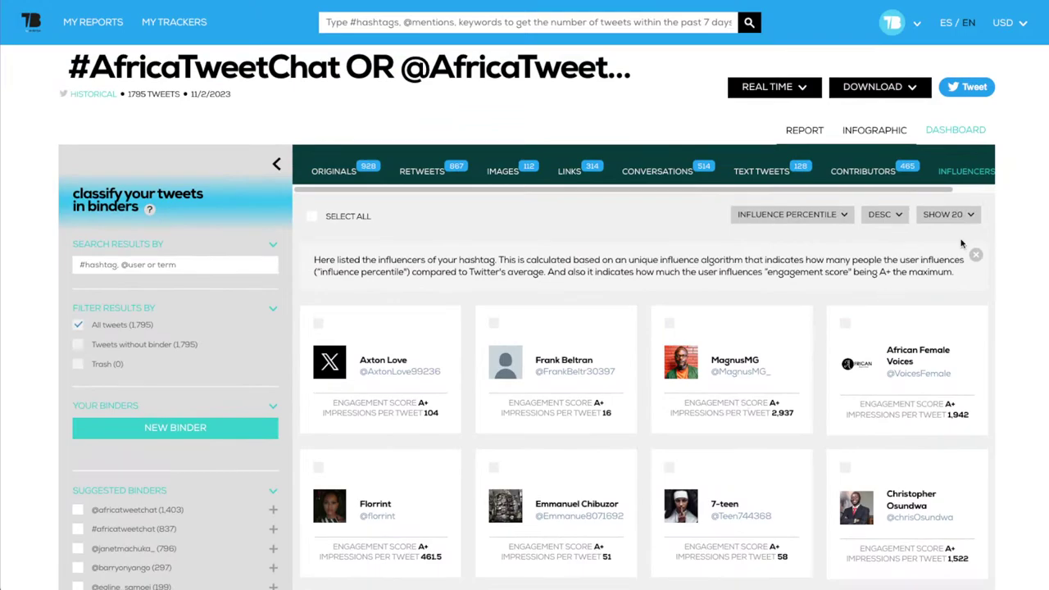
View the report's infographic version, and return to the full report to look over its sections.
left_click(806, 135)
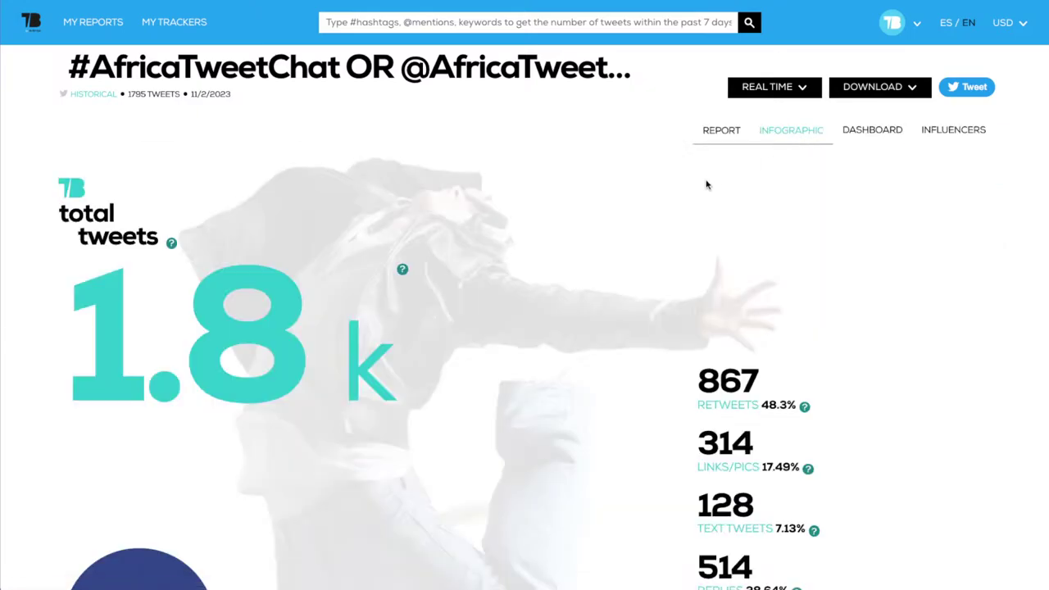
left_click(719, 132)
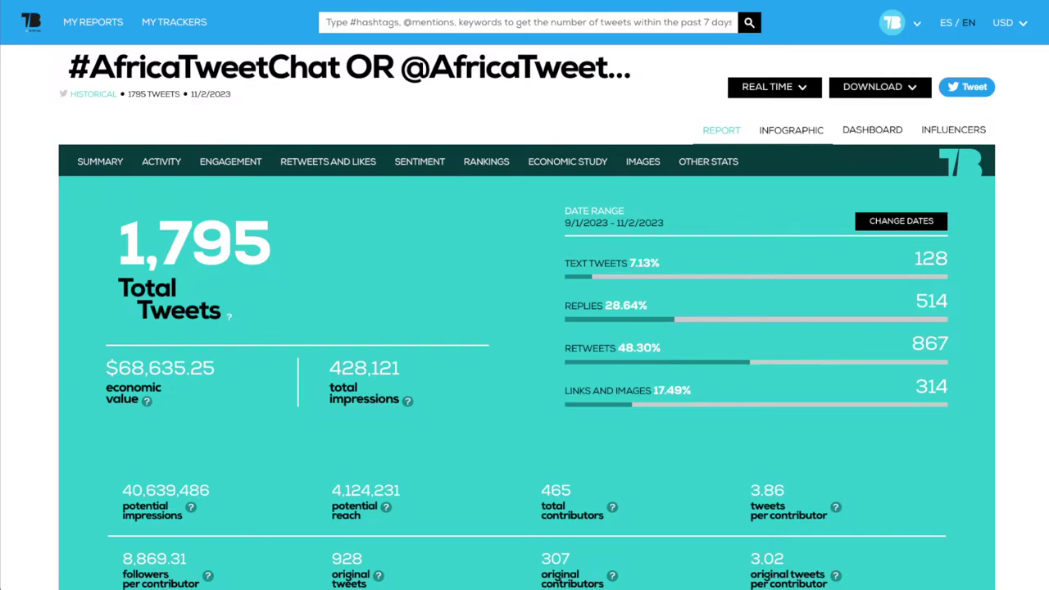
scroll(525, 328, "down", 5)
scroll(525, 328, "up", 5)
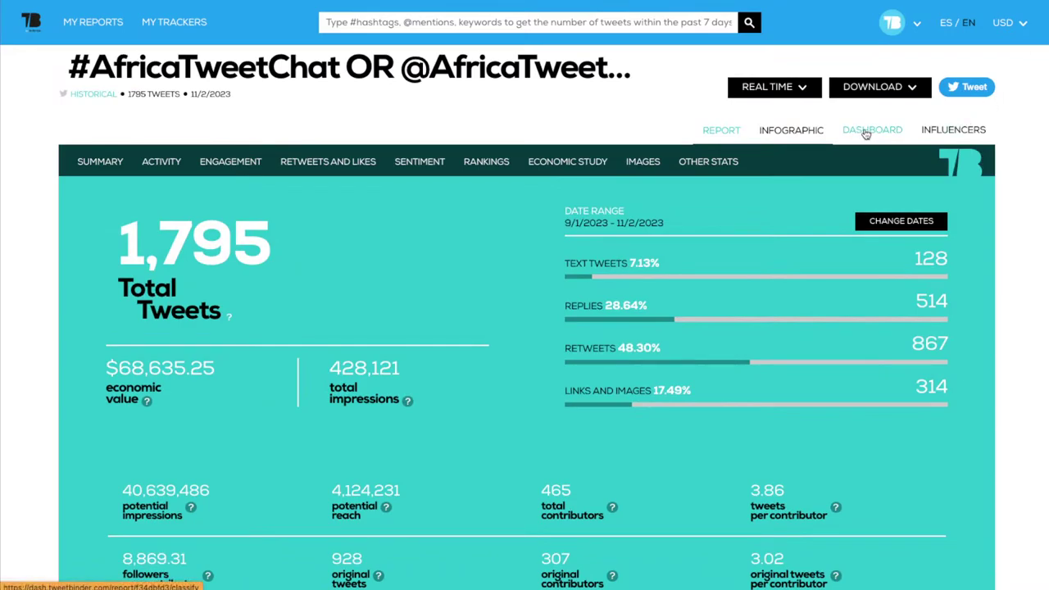
In the report's dashboard, review the original tweets, images and contributors, check the contributors' sorting criteria, and return to the originals.
left_click(866, 131)
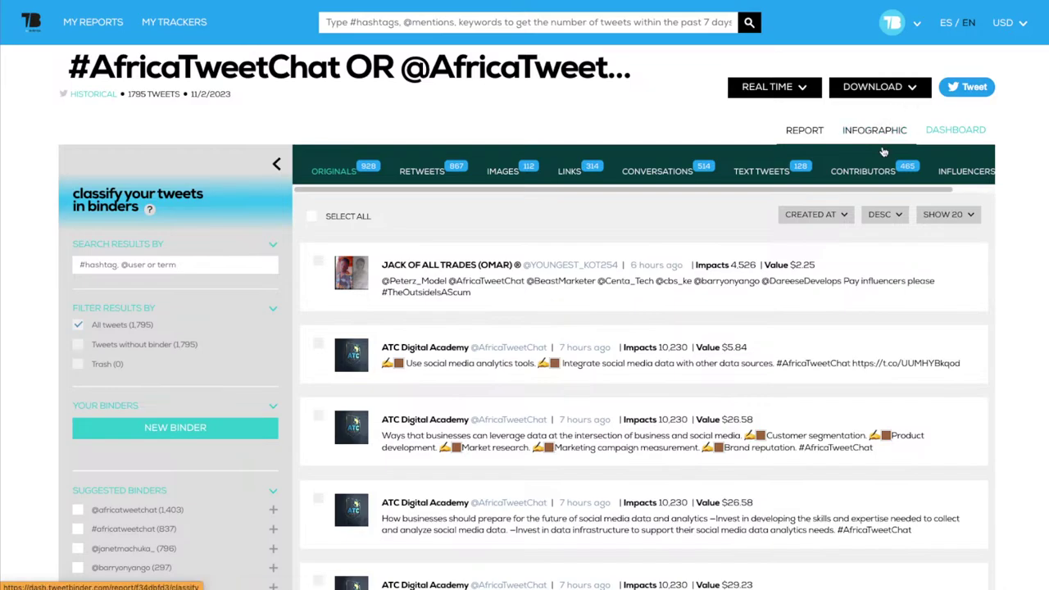
scroll(632, 286, "down", 2)
scroll(632, 287, "up", 2)
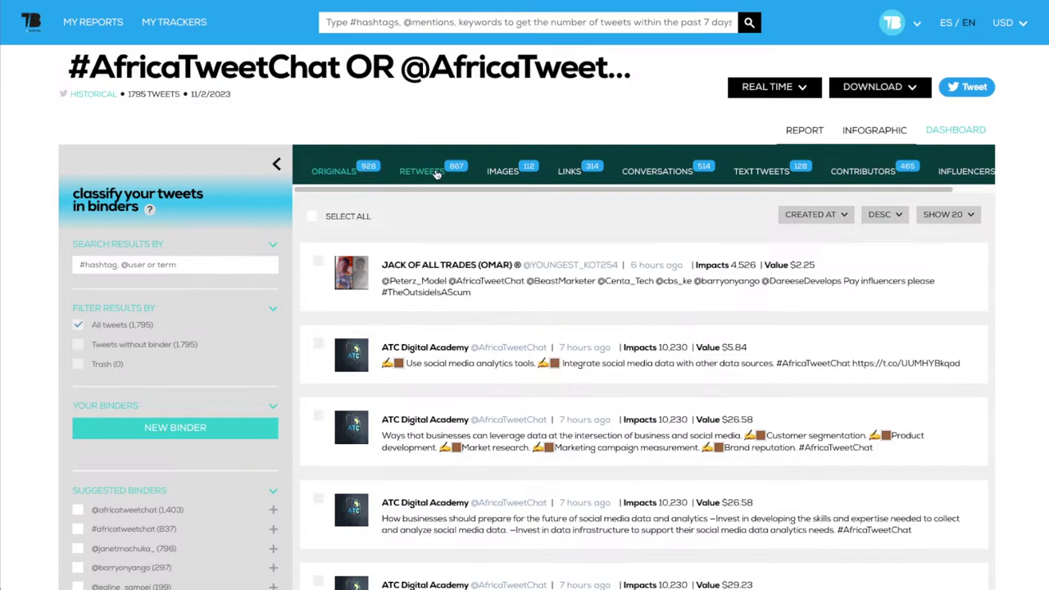
left_click(495, 176)
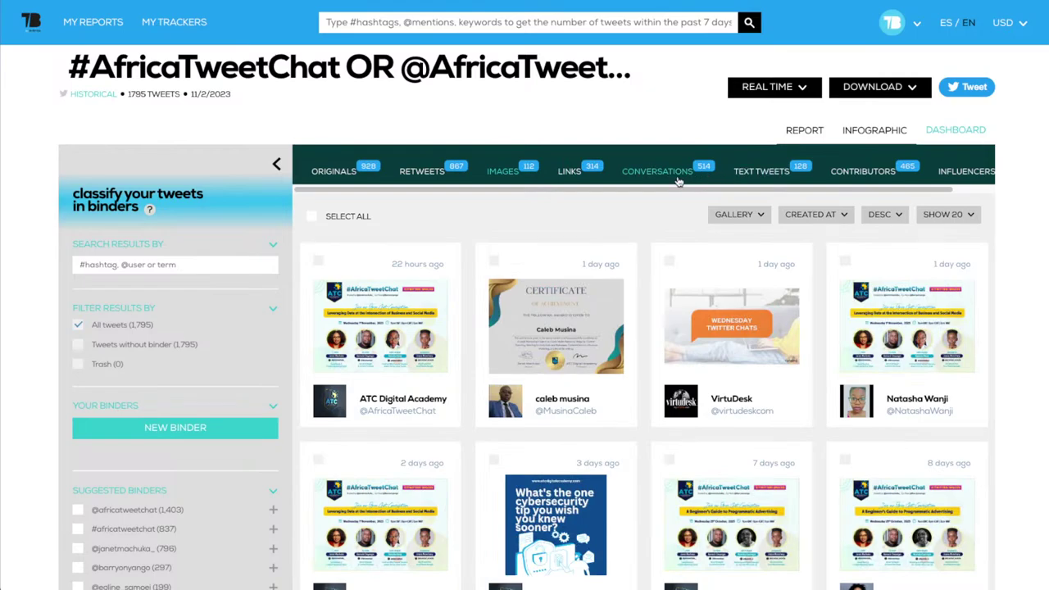
left_click(885, 174)
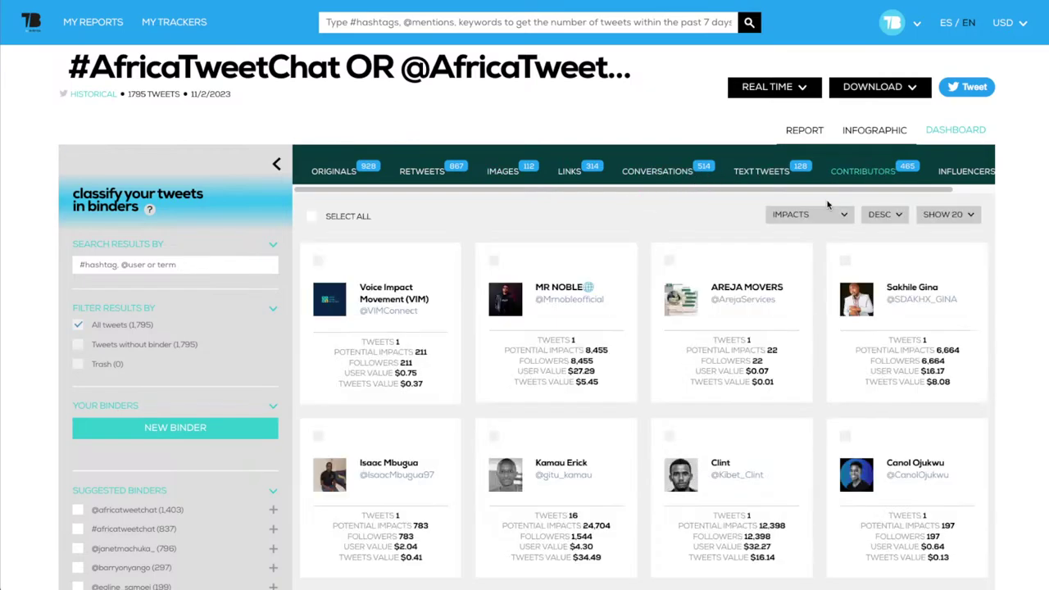
left_click(804, 215)
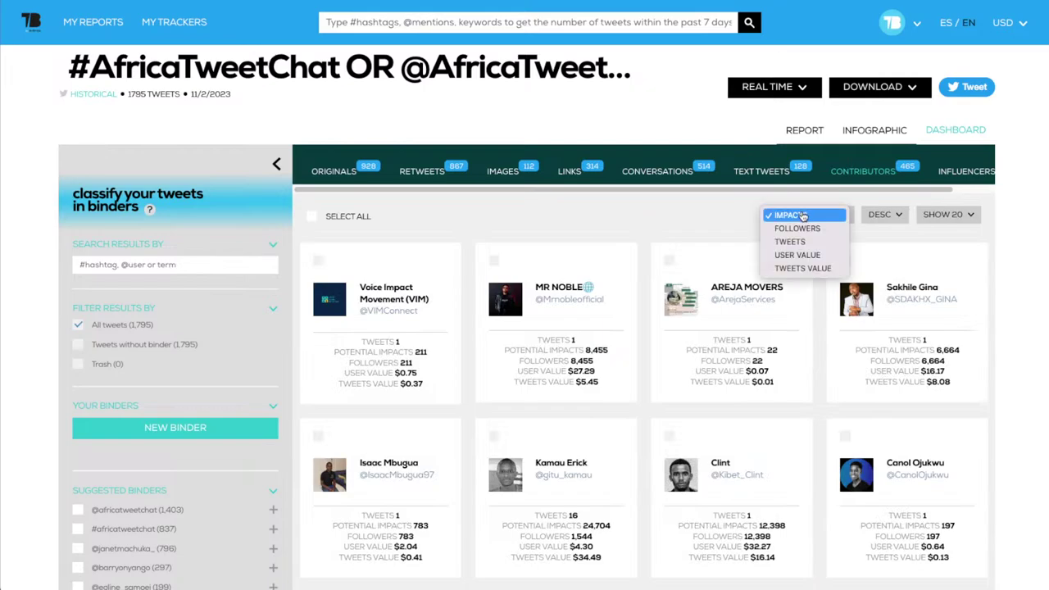
left_click(682, 215)
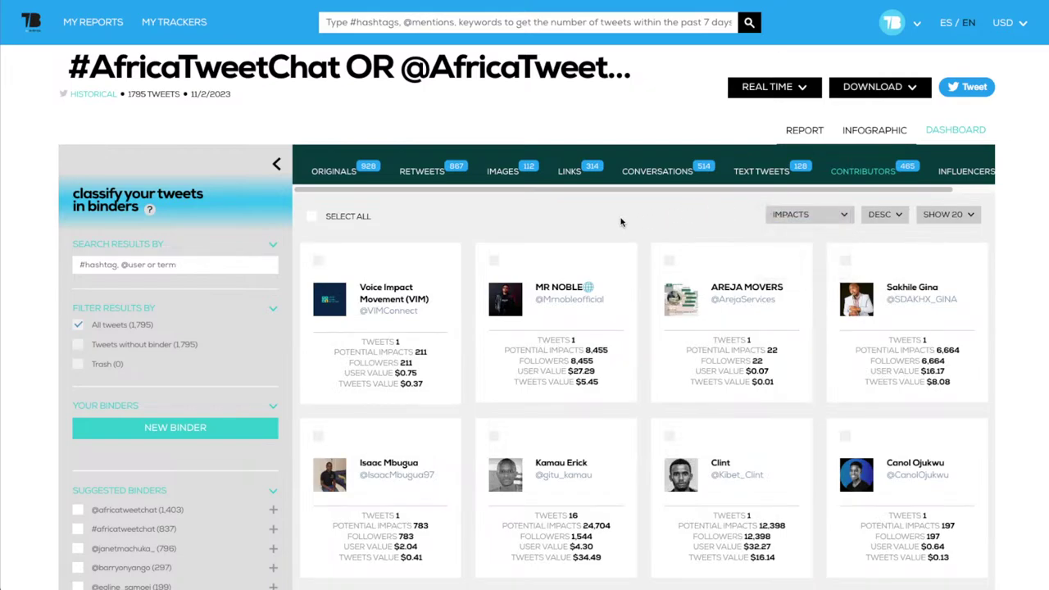
left_click(338, 174)
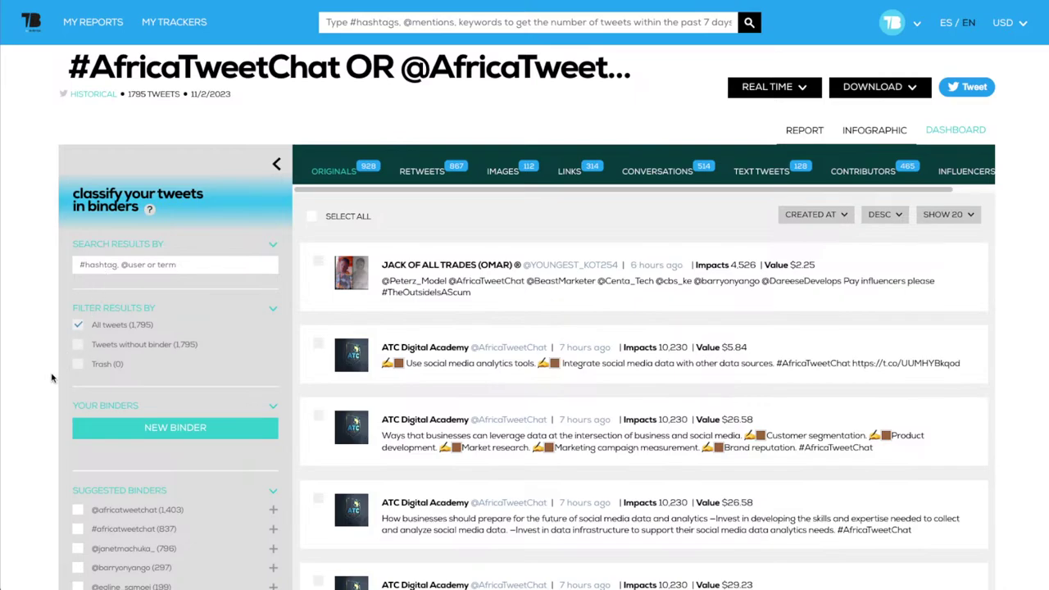
Create a binder named "Mentions to" plus the chat host's first name, using that first name as its term, and show only its tweets.
left_click(144, 435)
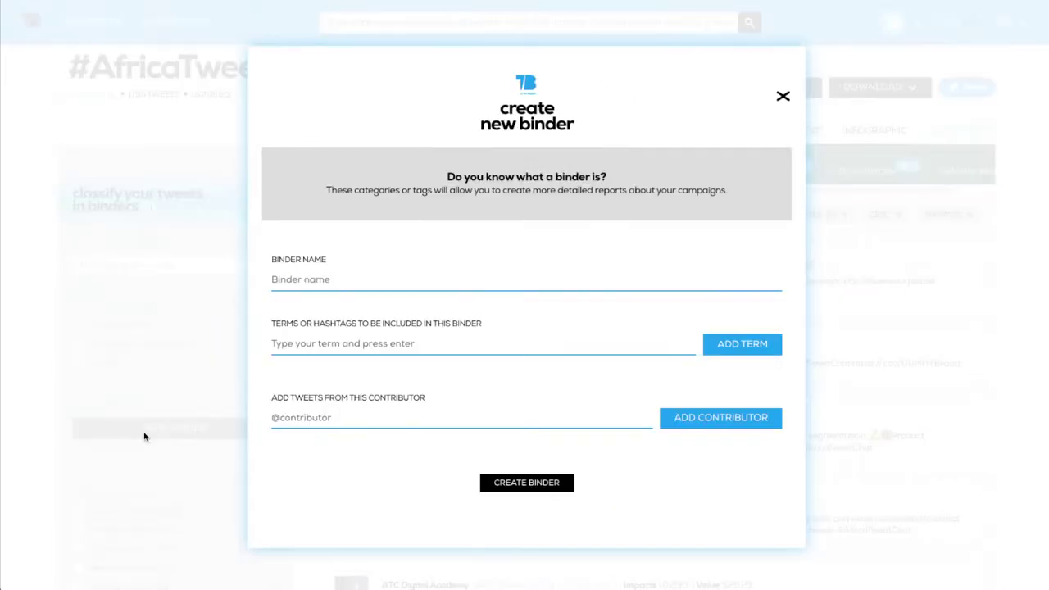
left_click(283, 283)
type("Jo")
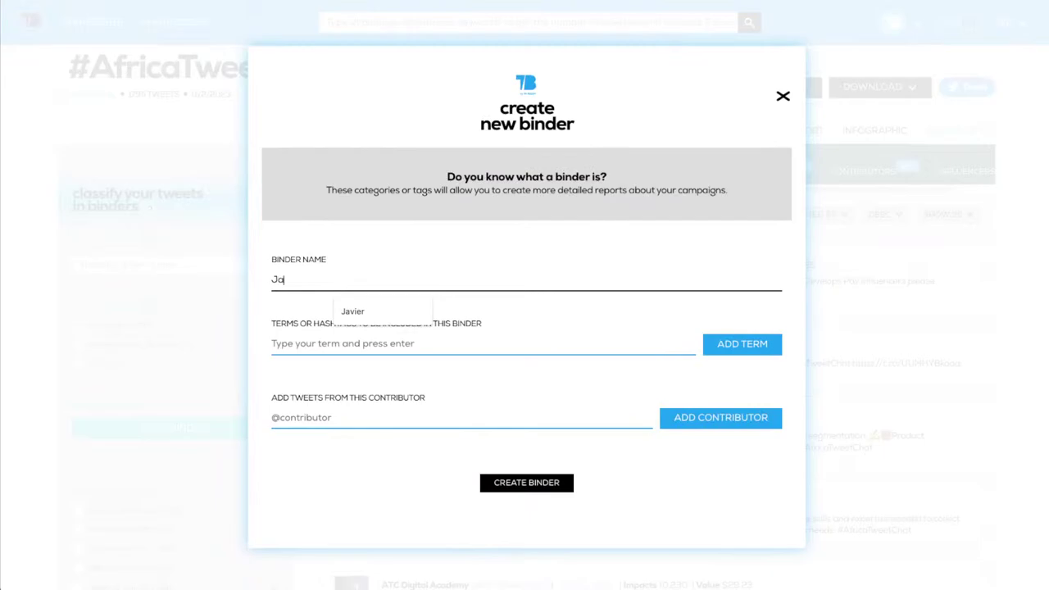
type("net")
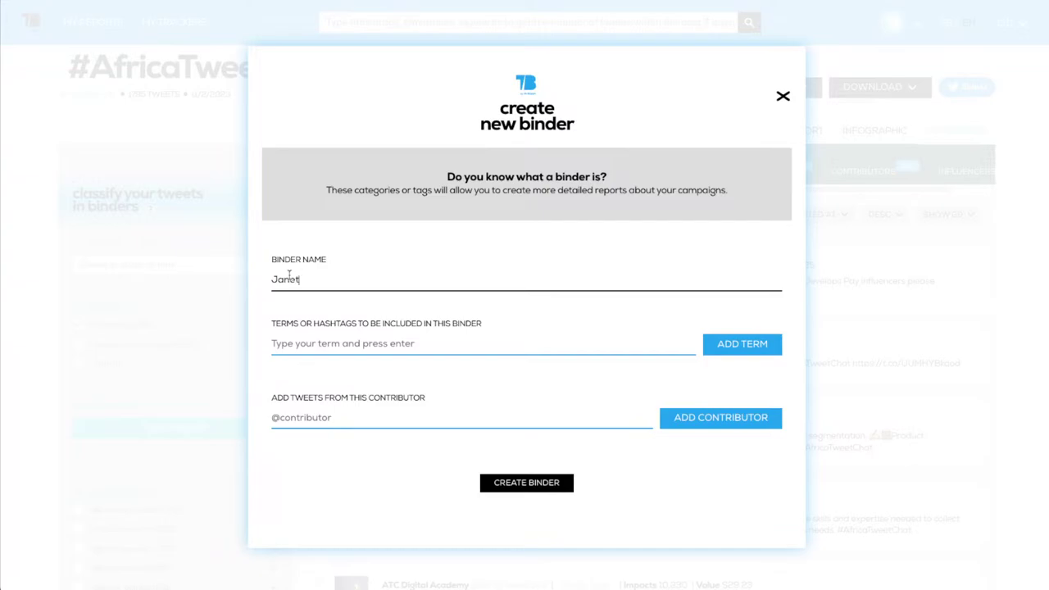
key("Home")
type("Mentions to")
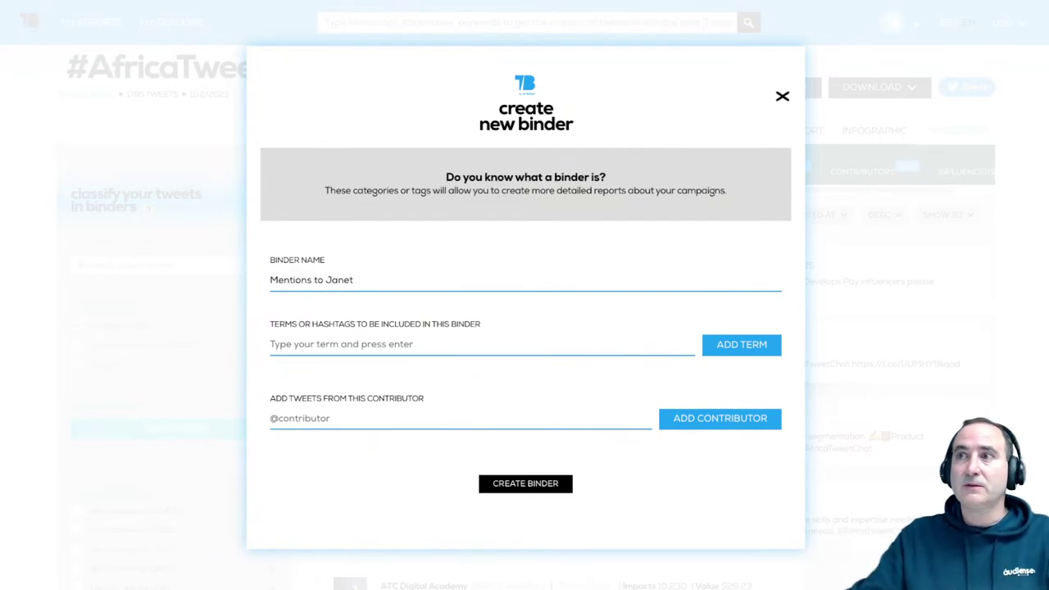
left_click(337, 350)
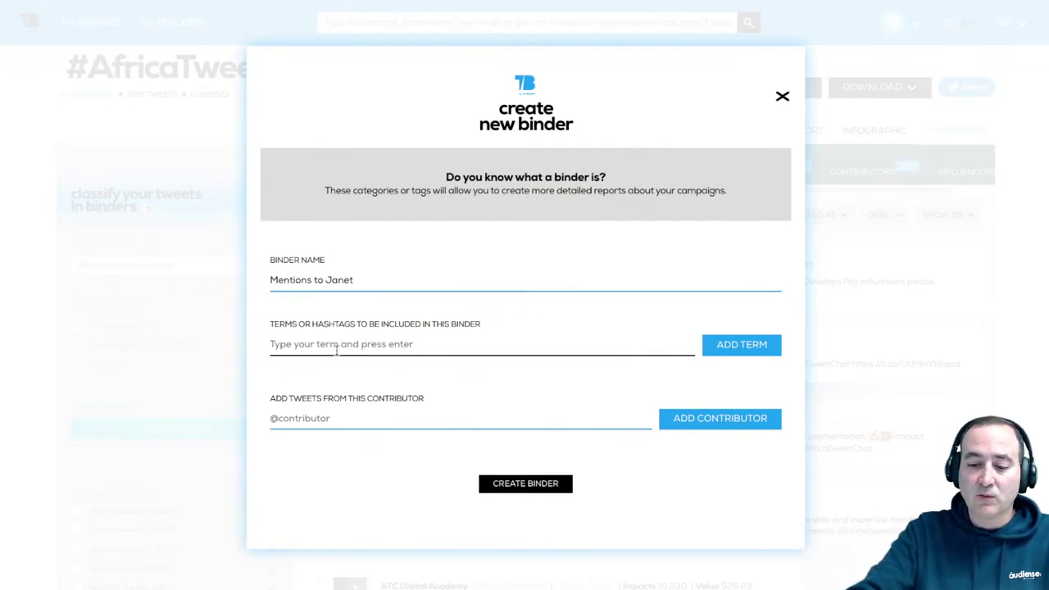
type("janet")
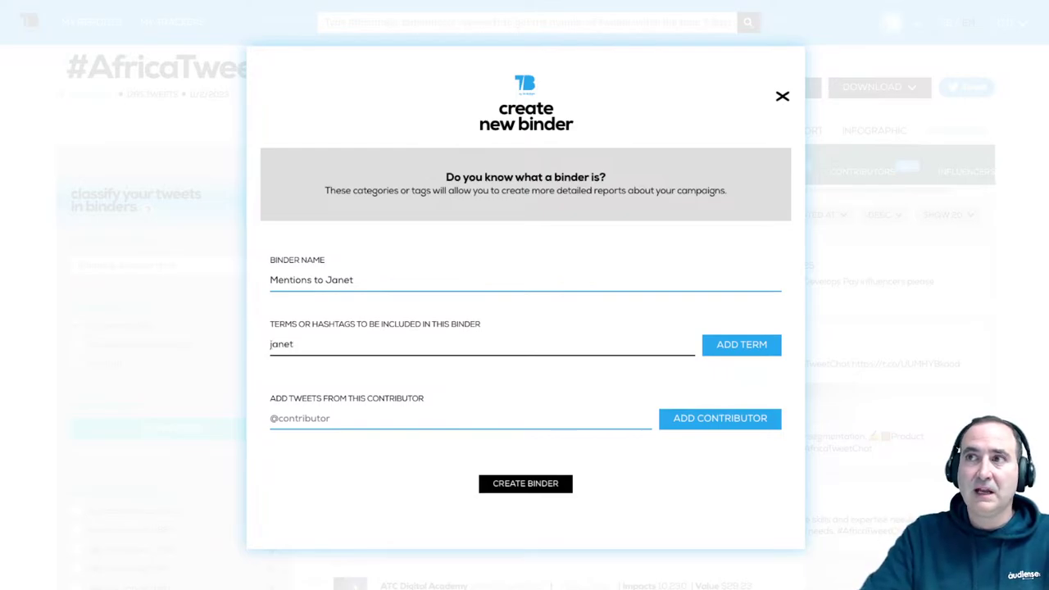
key("Return")
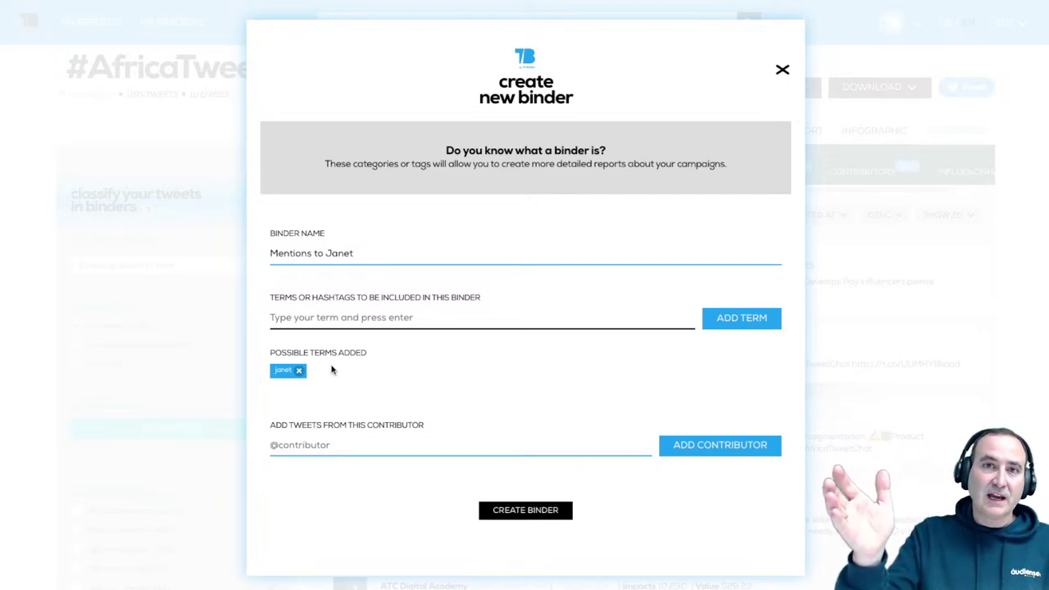
left_click(534, 509)
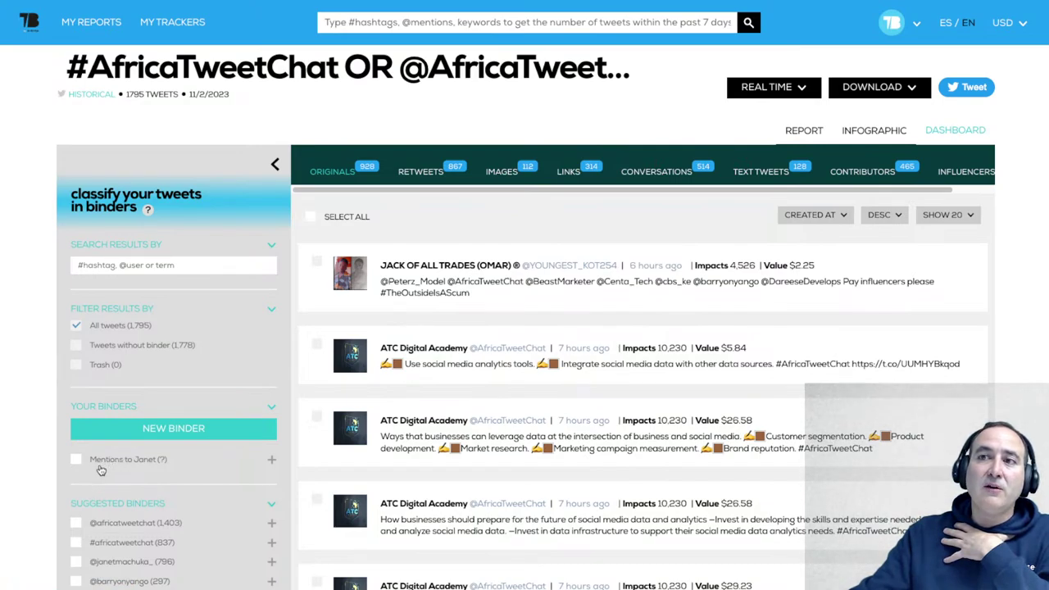
left_click(163, 464)
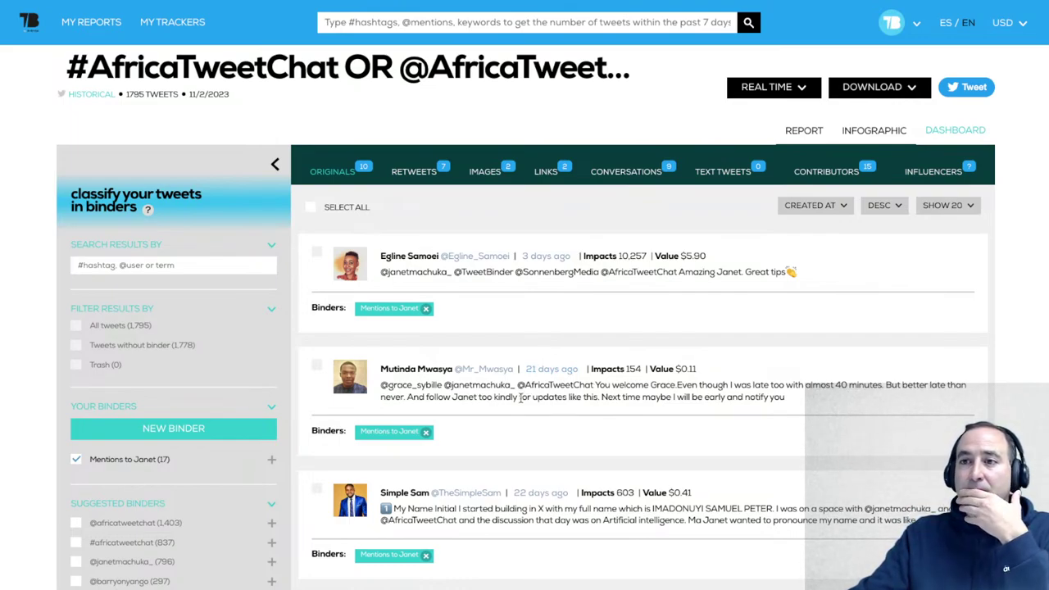
Create another binder named Twitter that includes the term "Twitter".
left_click(214, 432)
left_click(302, 281)
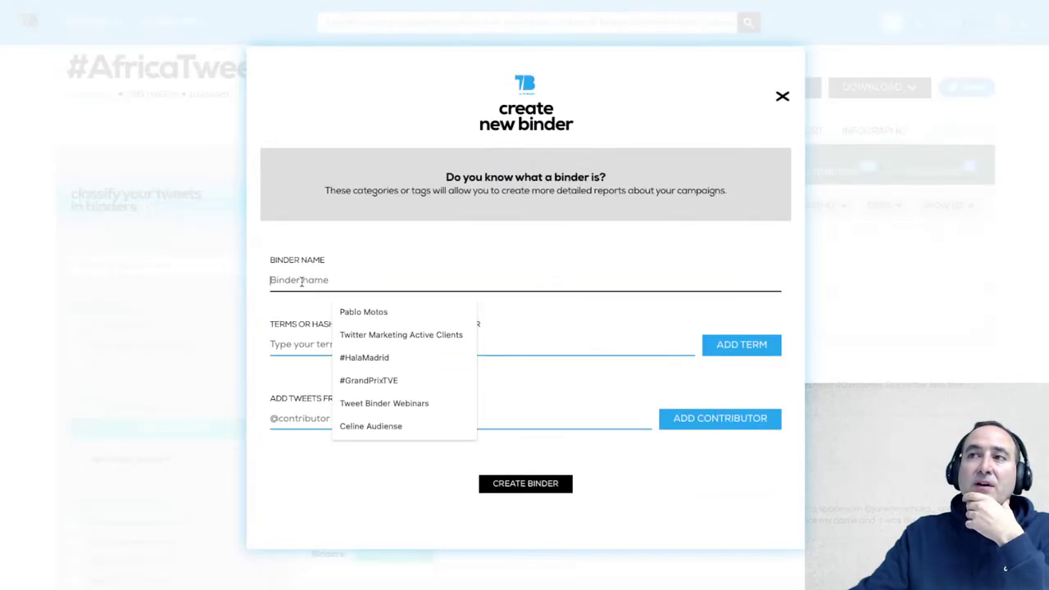
type("Af")
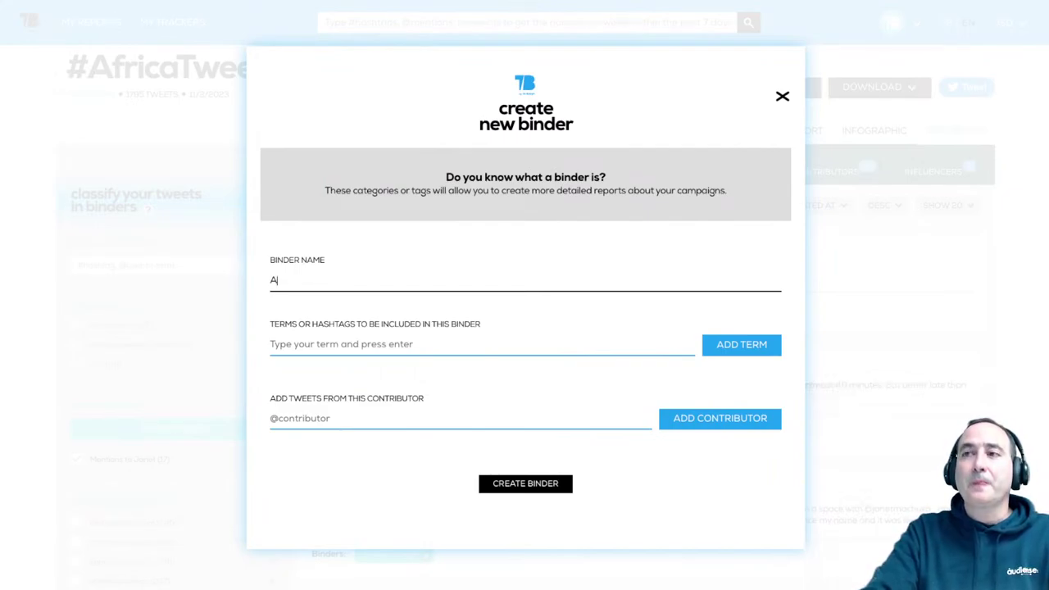
key("BackSpace")
type("Twitter")
left_click(272, 345)
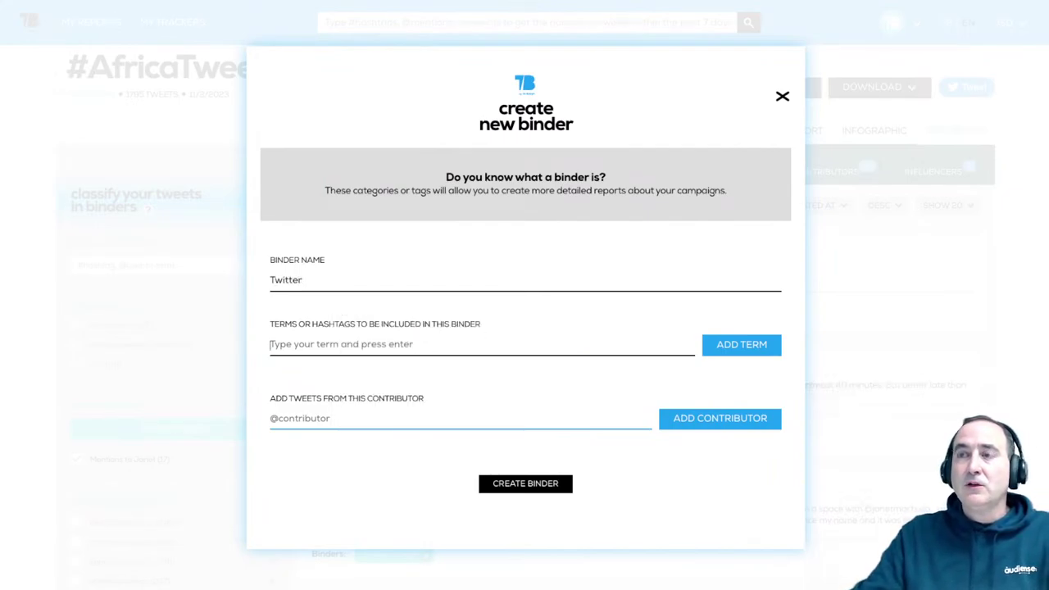
type("Twitter")
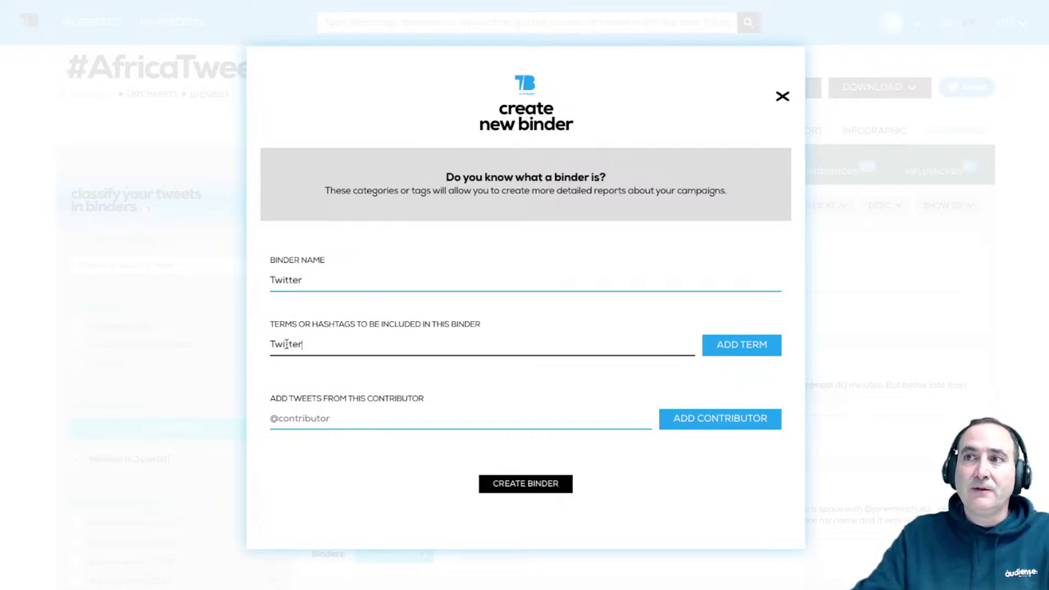
left_click(732, 350)
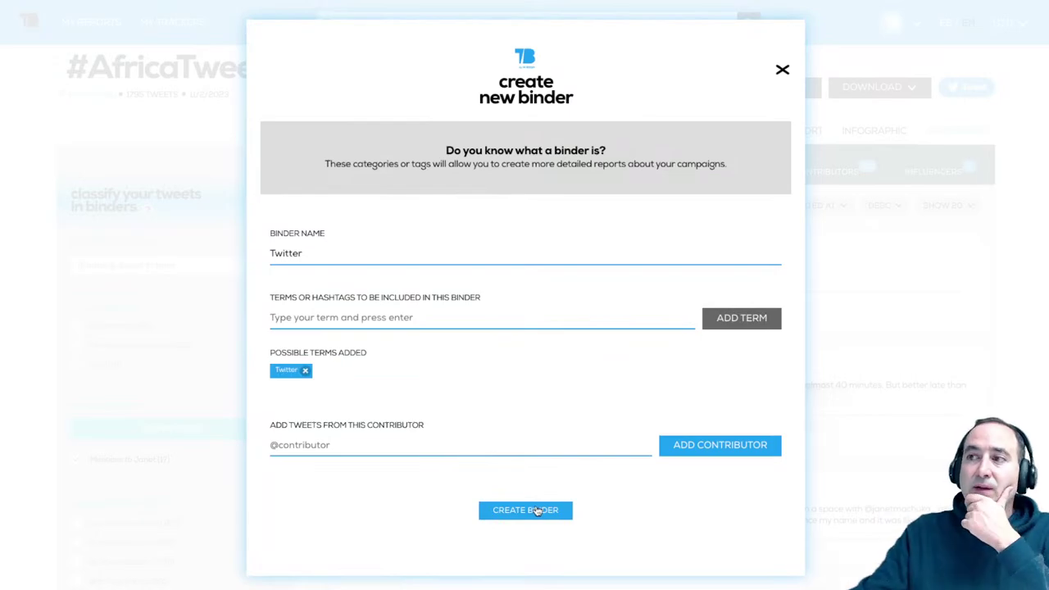
left_click(537, 510)
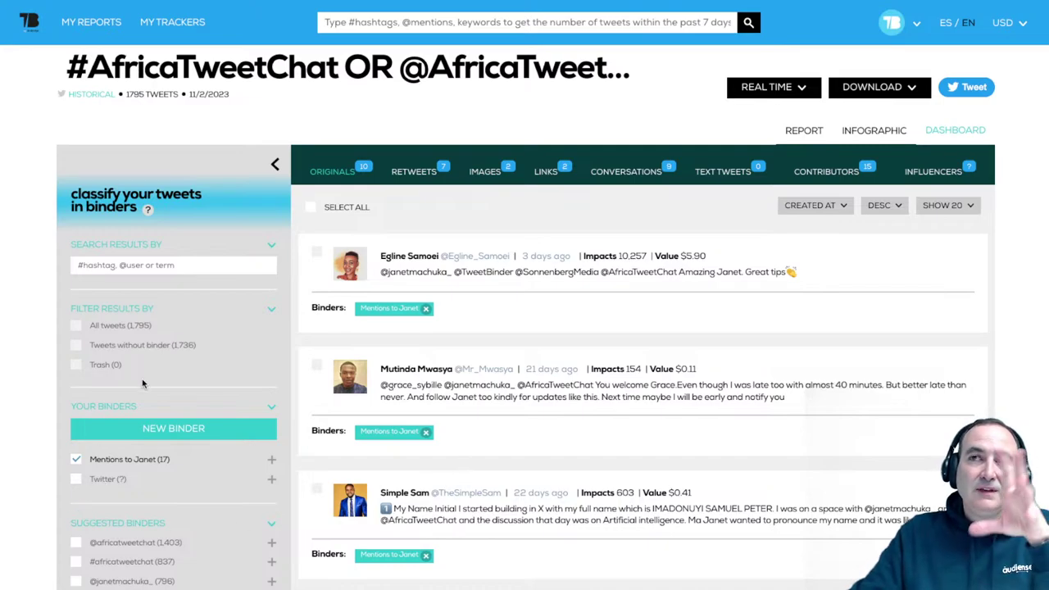
Show all tweets, and create two binders from the suggestions: the chat host's handle and the co-host's handle with 109 tweets.
left_click(129, 328)
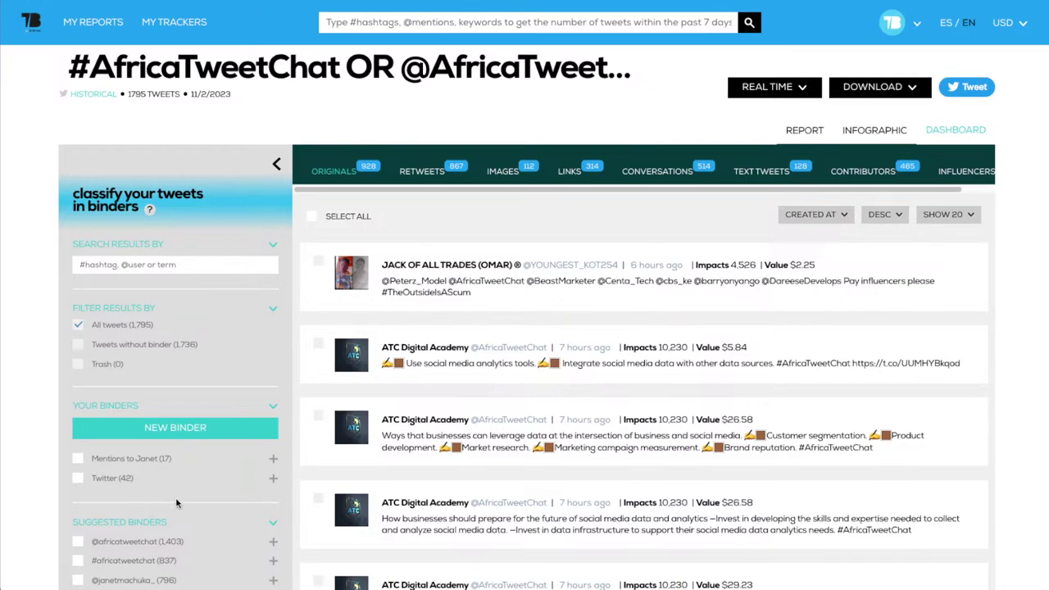
scroll(164, 520, "down", 1)
scroll(135, 525, "down", 2)
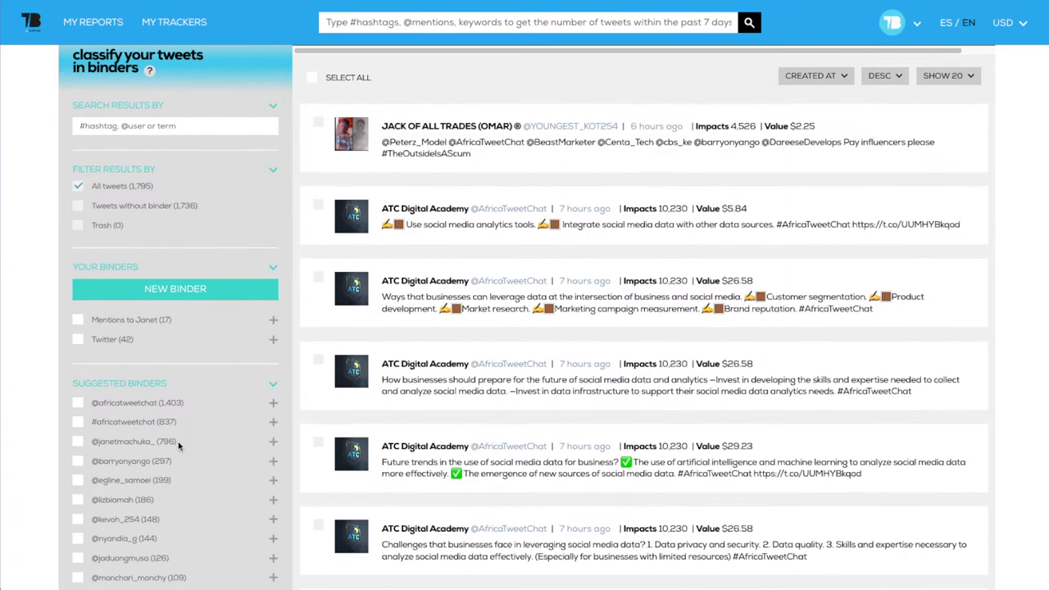
left_click(274, 443)
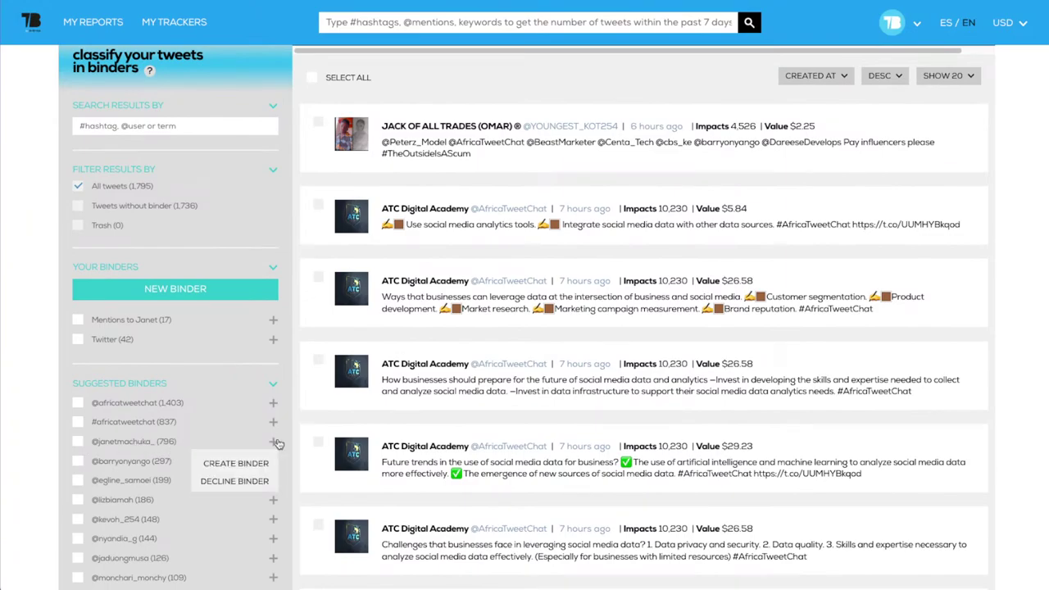
left_click(236, 464)
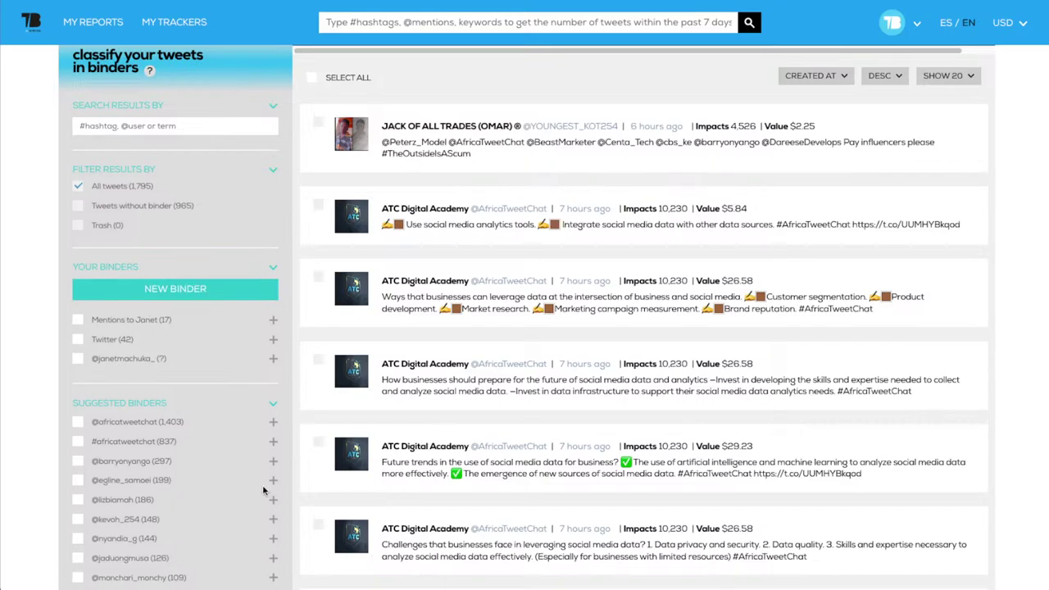
scroll(252, 514, "down", 1)
mouse_move(270, 550)
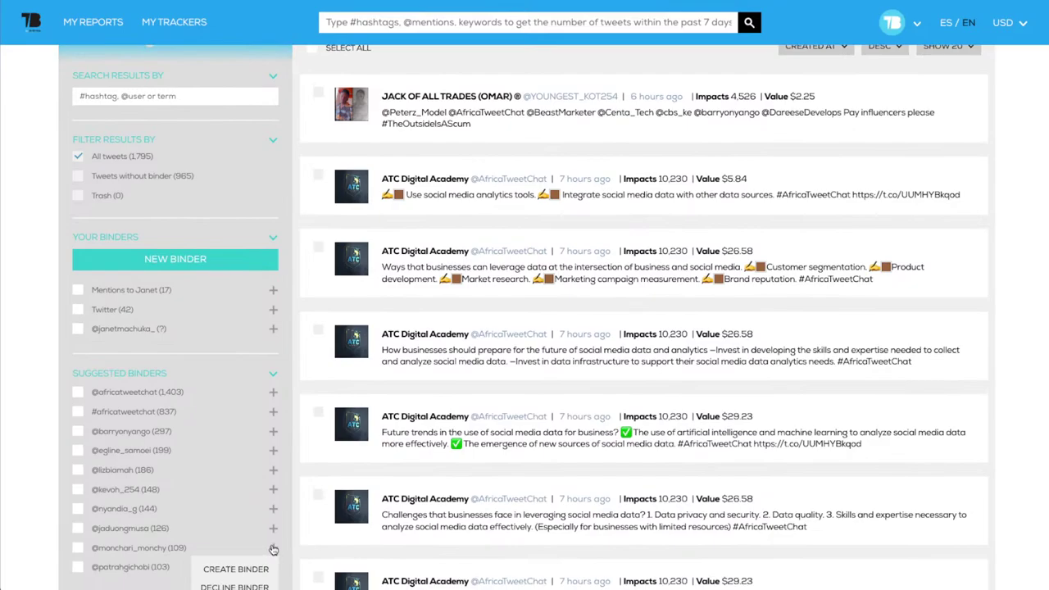
left_click(267, 569)
Show only the tweets in the chat host's handle binder, and switch to those in the co-host's handle binder.
left_click(146, 329)
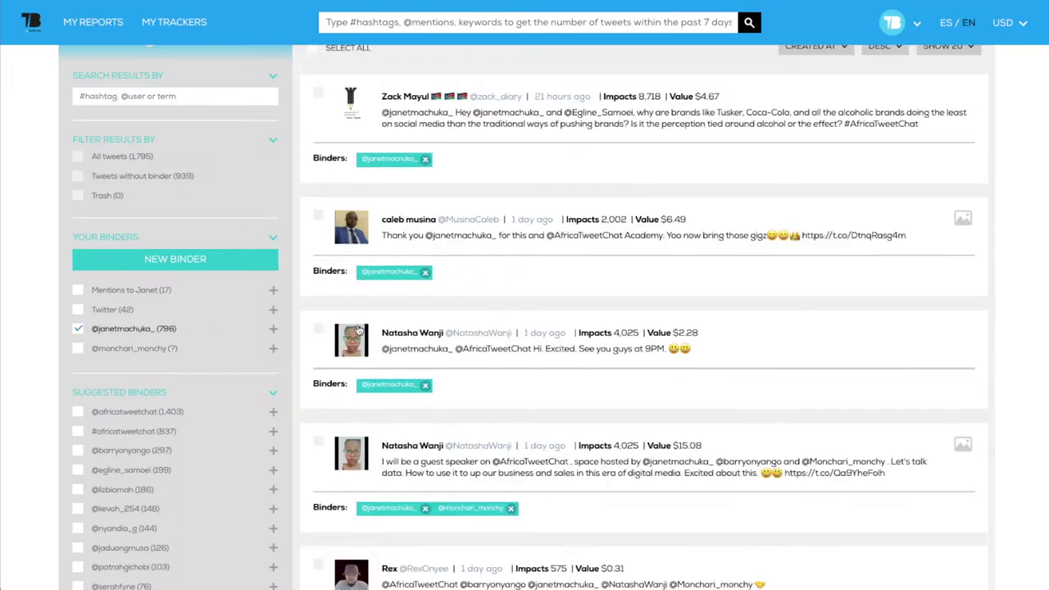
left_click(101, 351)
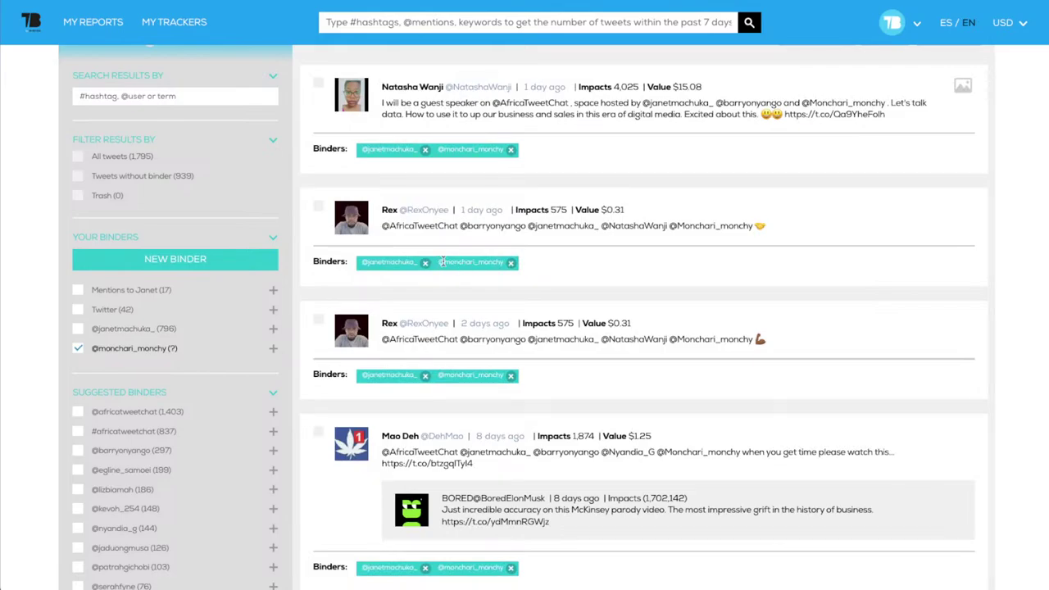
scroll(509, 235, "up", 2)
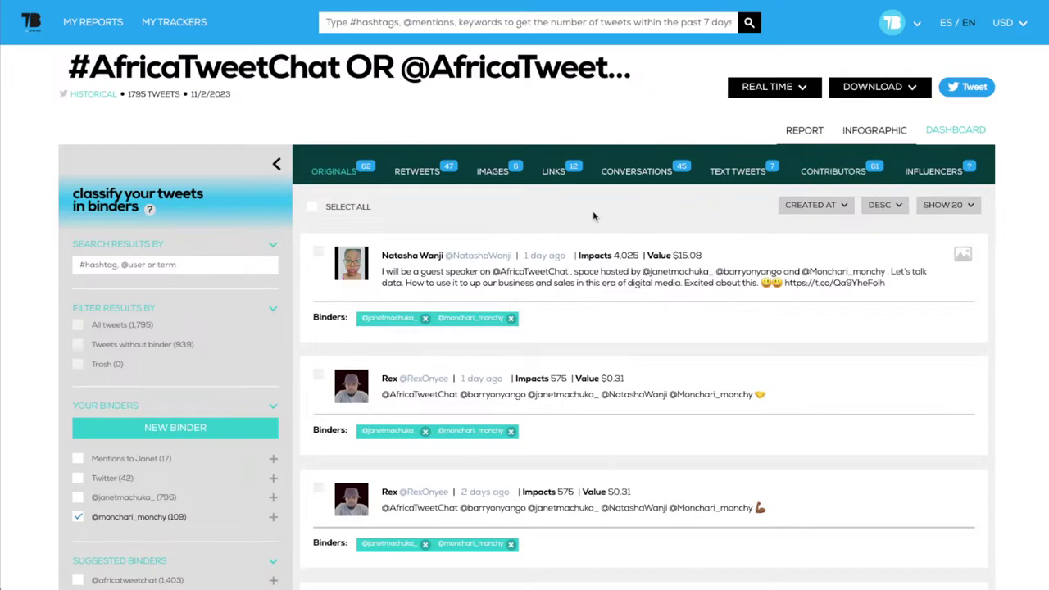
Open the full report, look through its sections down to the binders' details table, and return to its beginning.
left_click(793, 135)
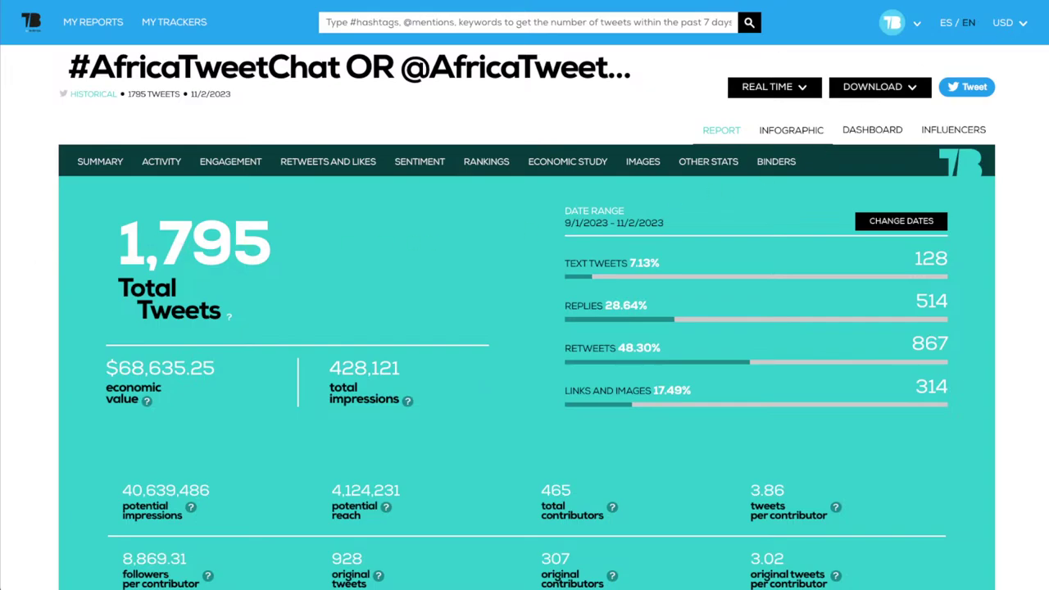
scroll(525, 328, "down", 20)
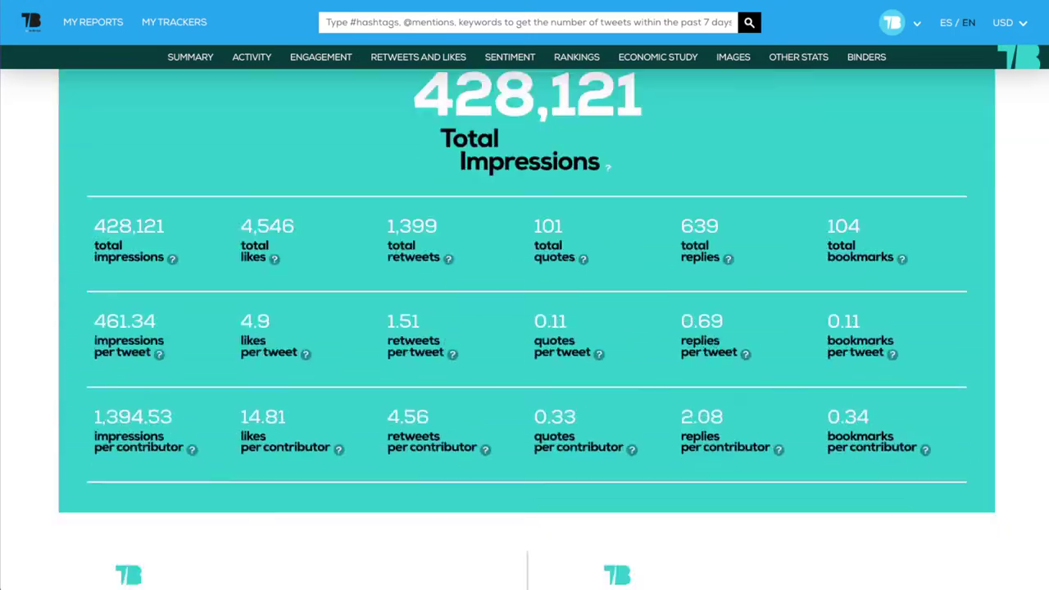
scroll(1037, 435, "down", 20)
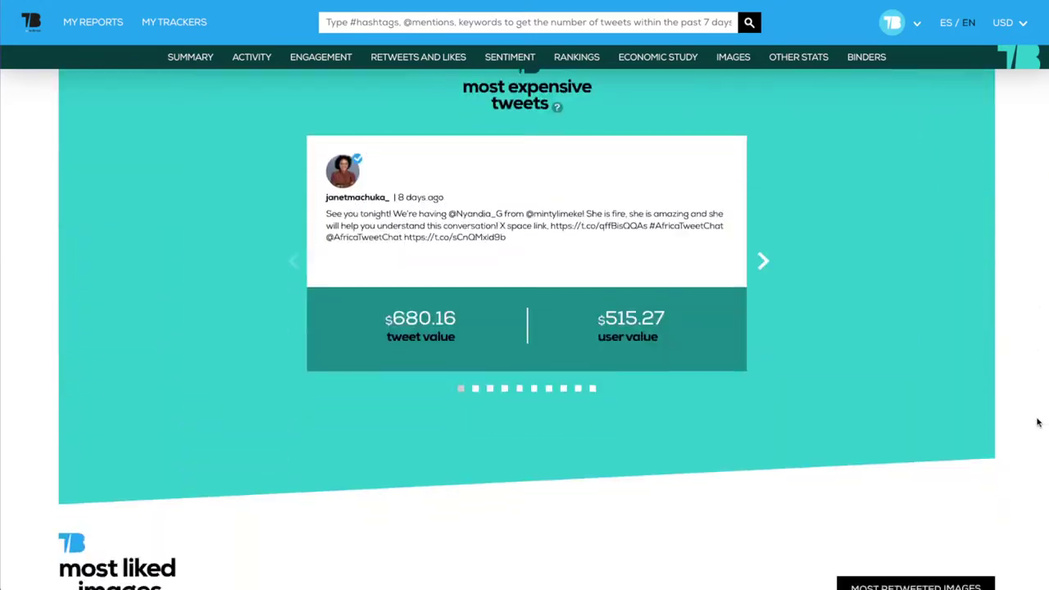
scroll(1036, 443, "down", 2)
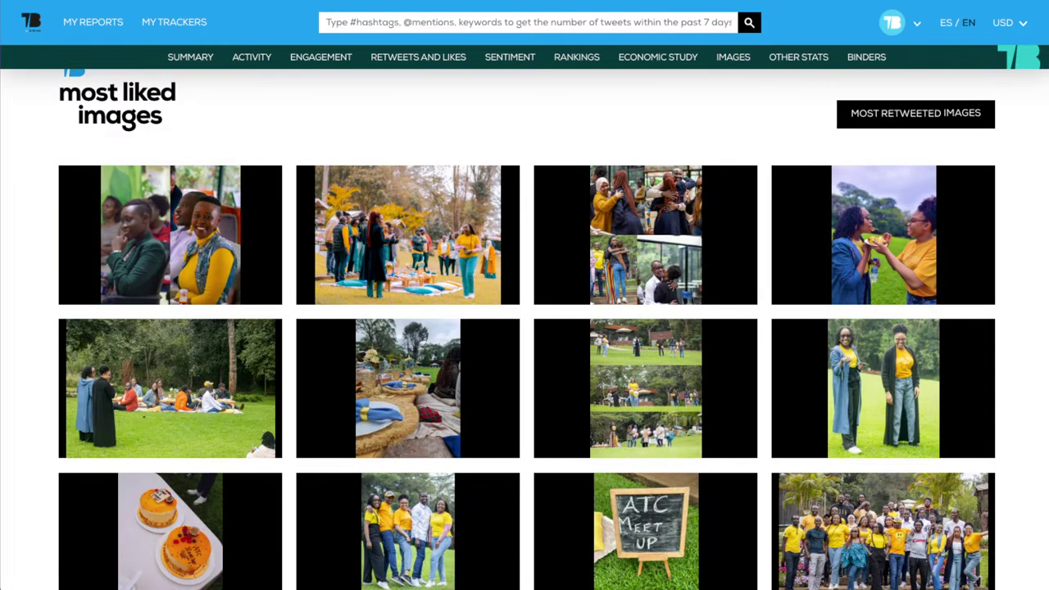
scroll(525, 328, "down", 20)
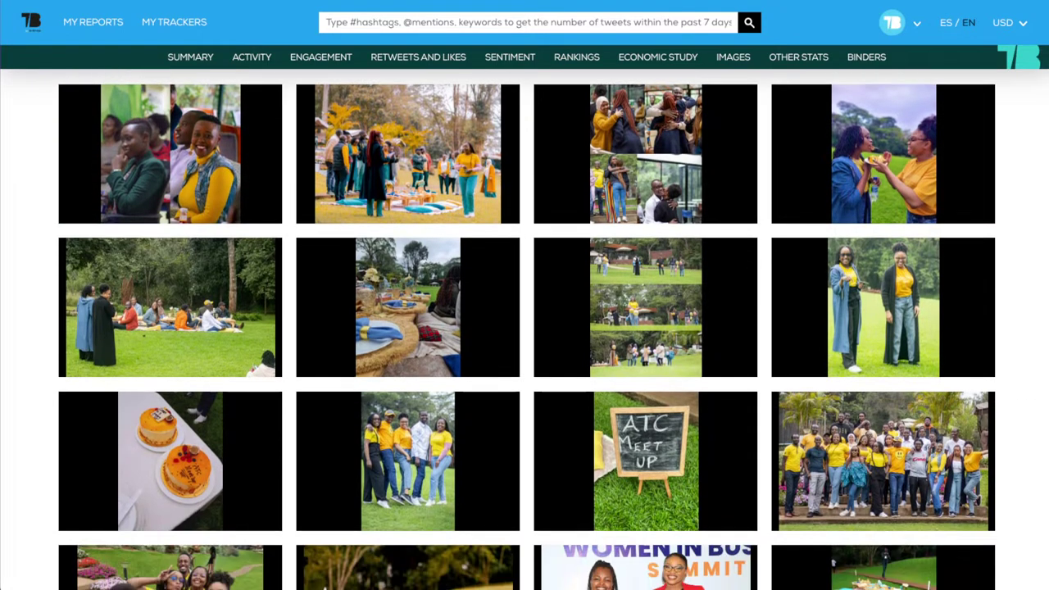
scroll(820, 473, "down", 7)
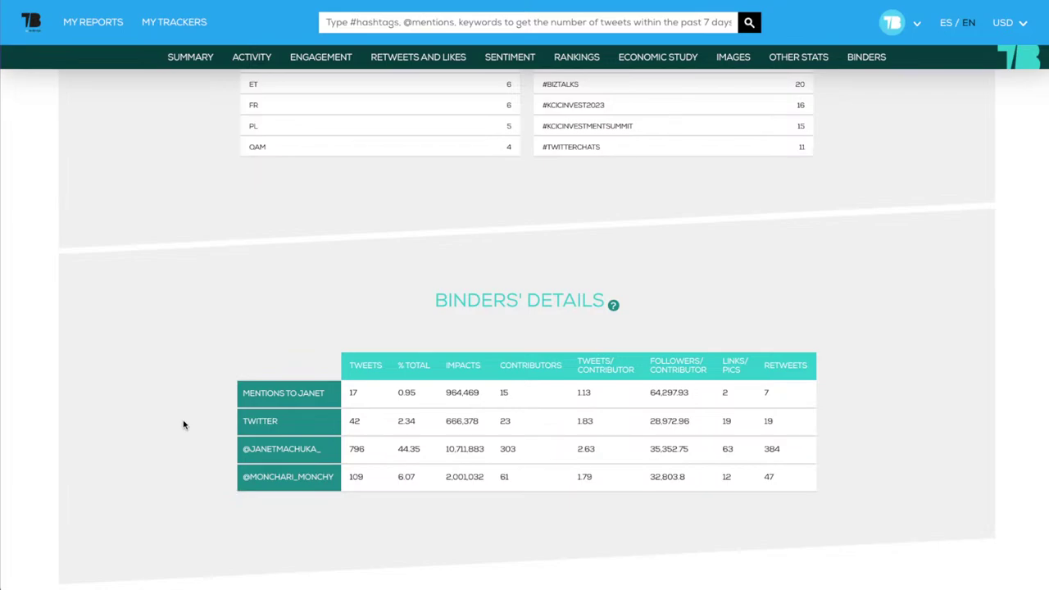
scroll(184, 425, "up", 5)
scroll(183, 424, "up", 15)
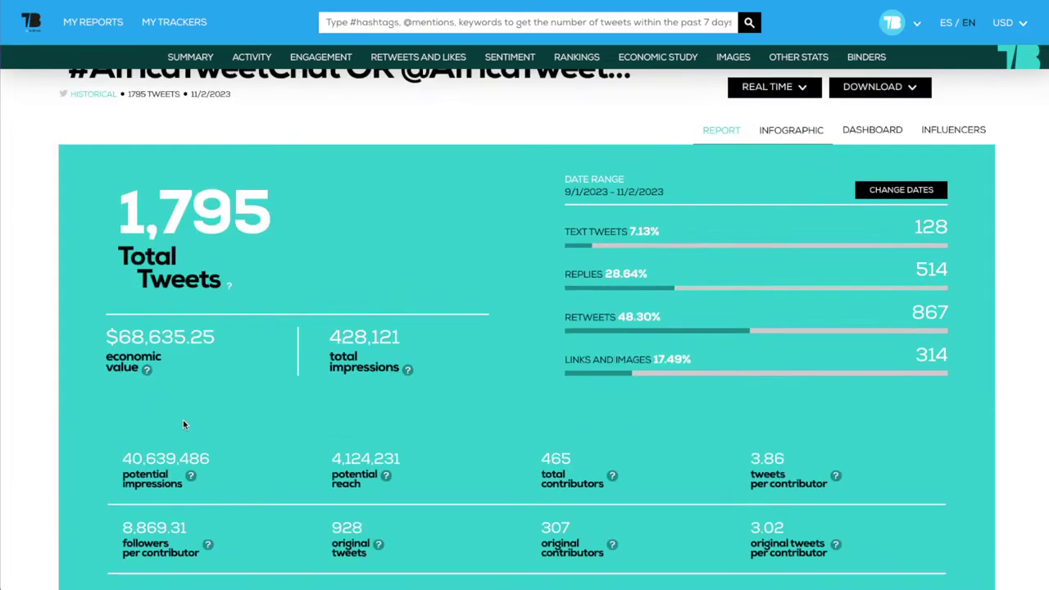
In the report's dashboard, create a binder named Google that includes the term "google", and show only its tweets.
left_click(873, 86)
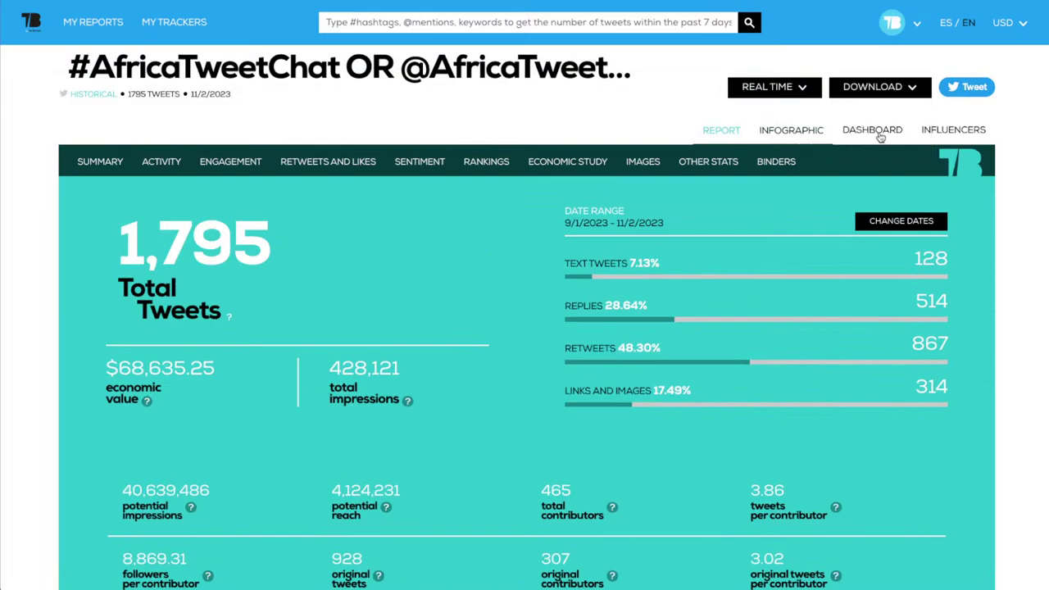
left_click(877, 131)
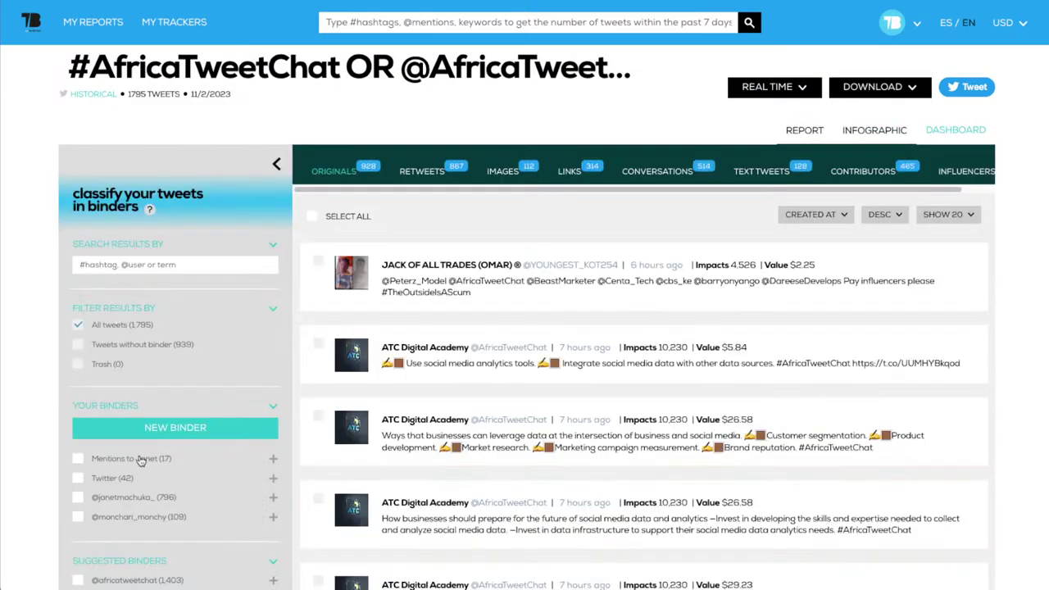
left_click(173, 429)
left_click(316, 279)
type("Google")
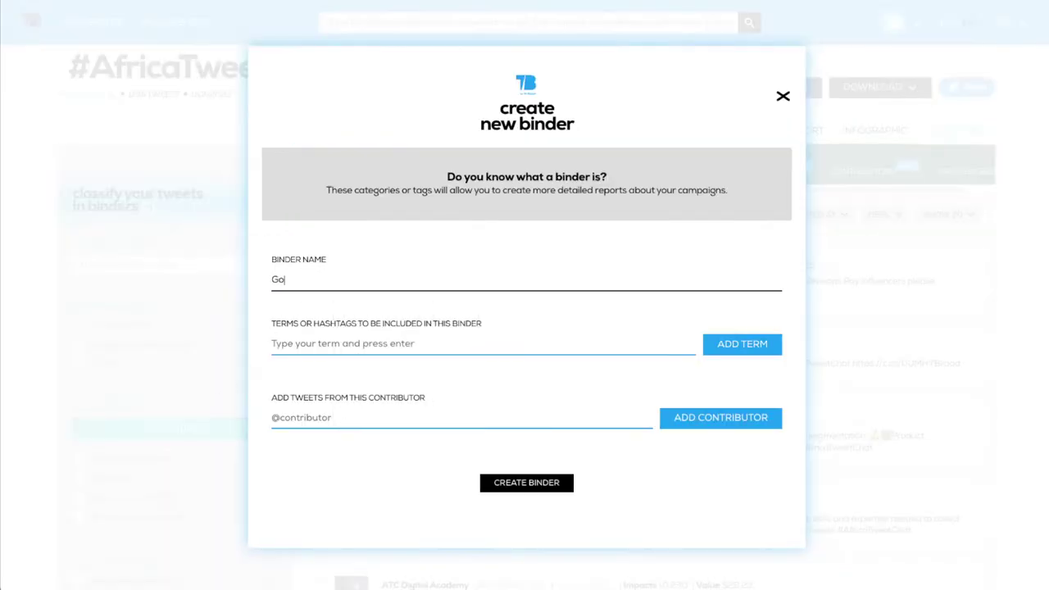
key("Tab")
type("google")
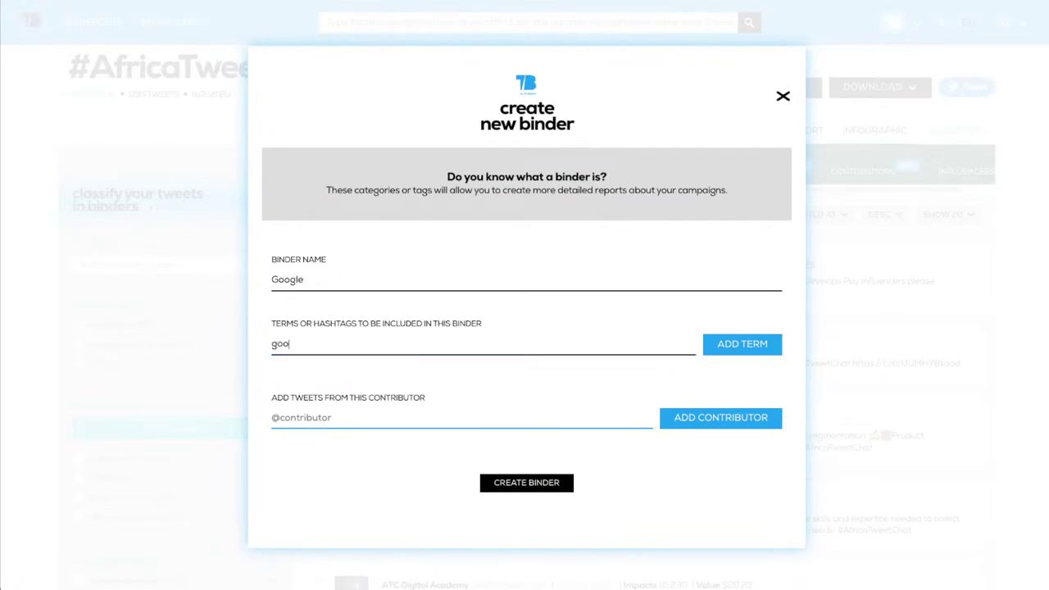
key("Return")
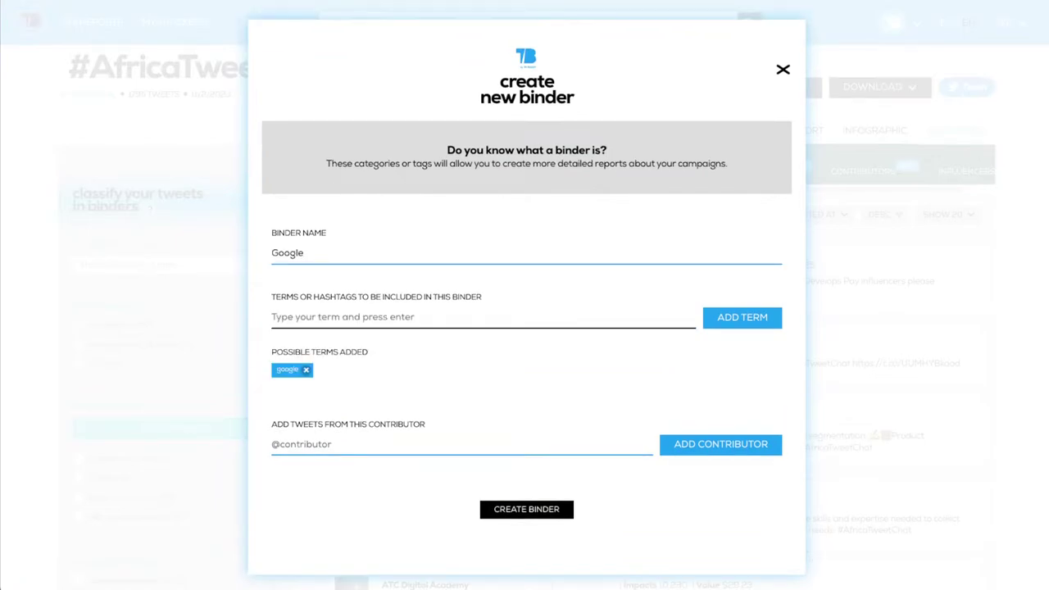
left_click(492, 510)
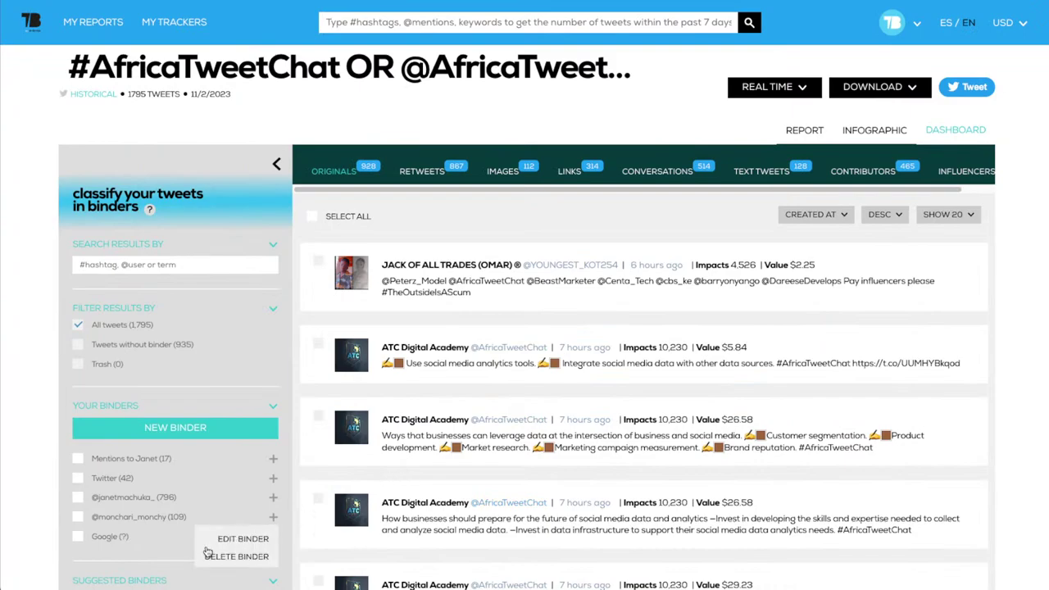
left_click(127, 544)
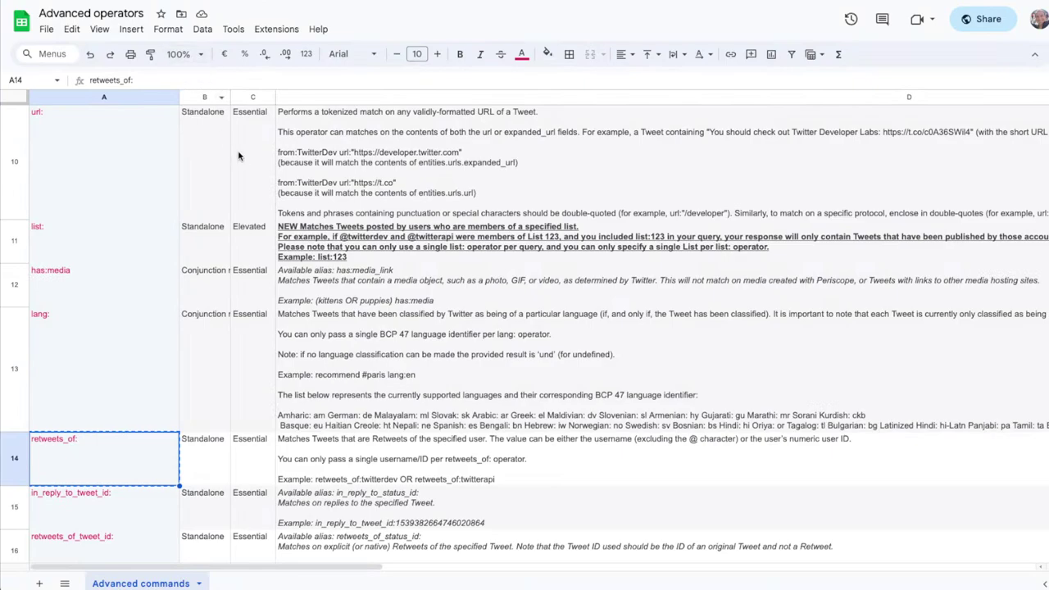
In the Advanced operators spreadsheet in Google Sheets, look through the available search operators and their descriptions.
scroll(60, 394, "up", 5)
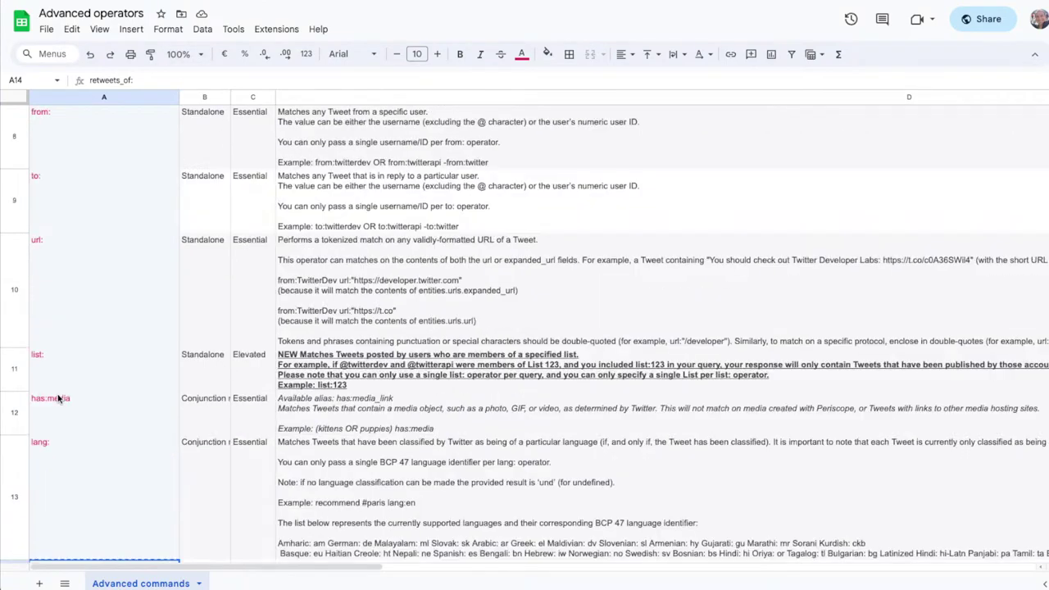
scroll(60, 393, "up", 4)
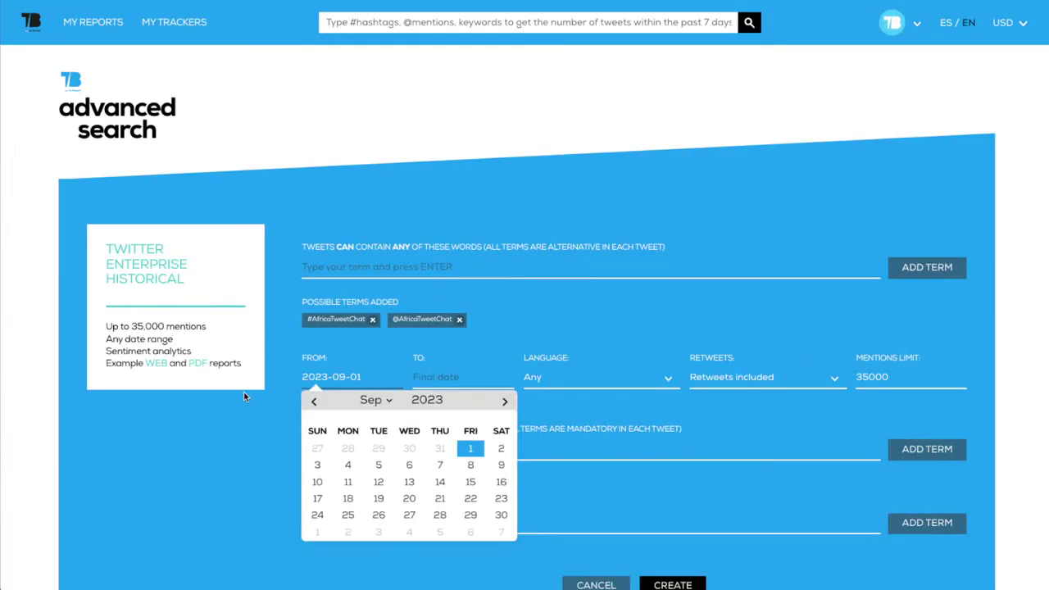
left_click(247, 397)
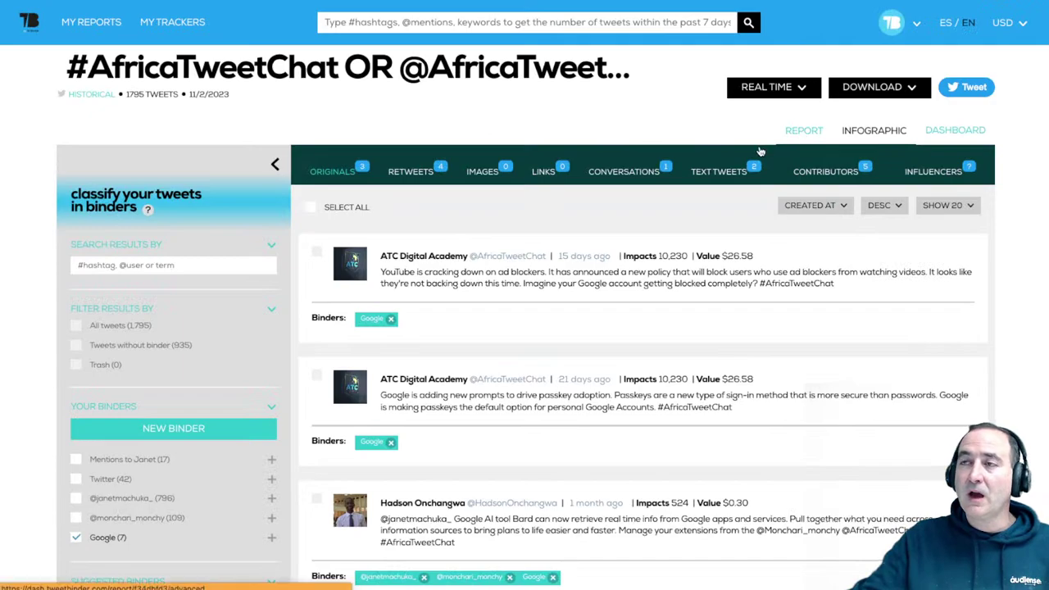
left_click(761, 151)
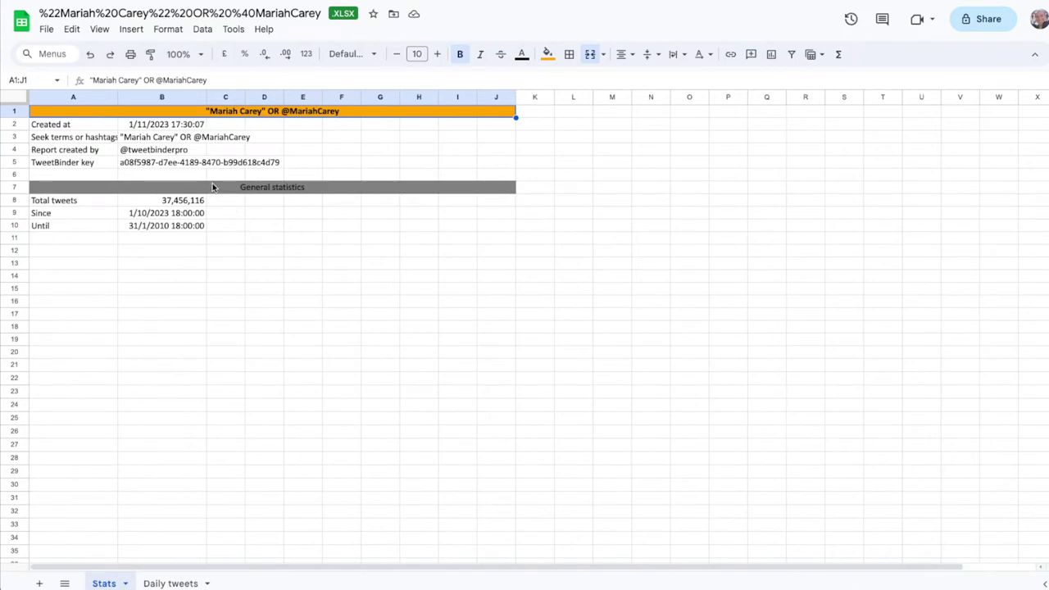
left_click(164, 205)
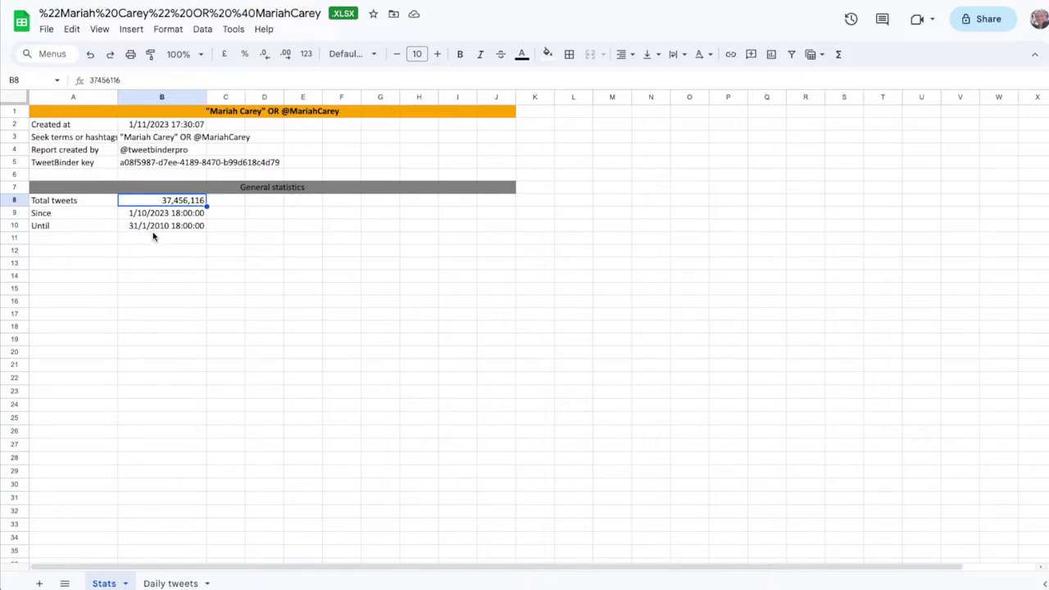
left_click(165, 583)
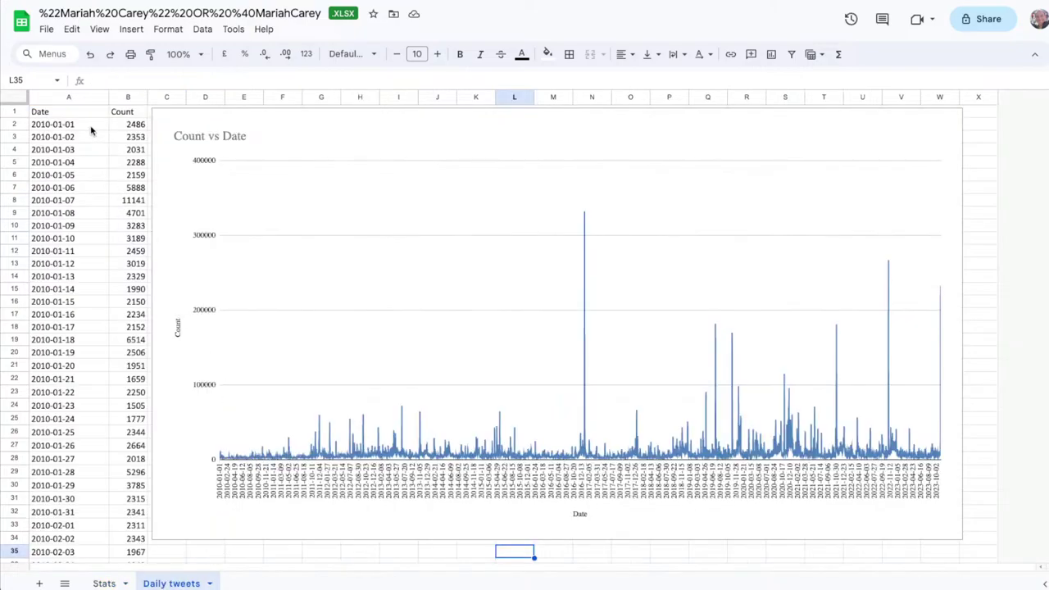
left_click_drag(94, 125, 93, 175)
left_click_drag(123, 138, 128, 175)
Inspect the dates and tweet counts of the highest peaks in the Count vs Date chart.
left_click(381, 244)
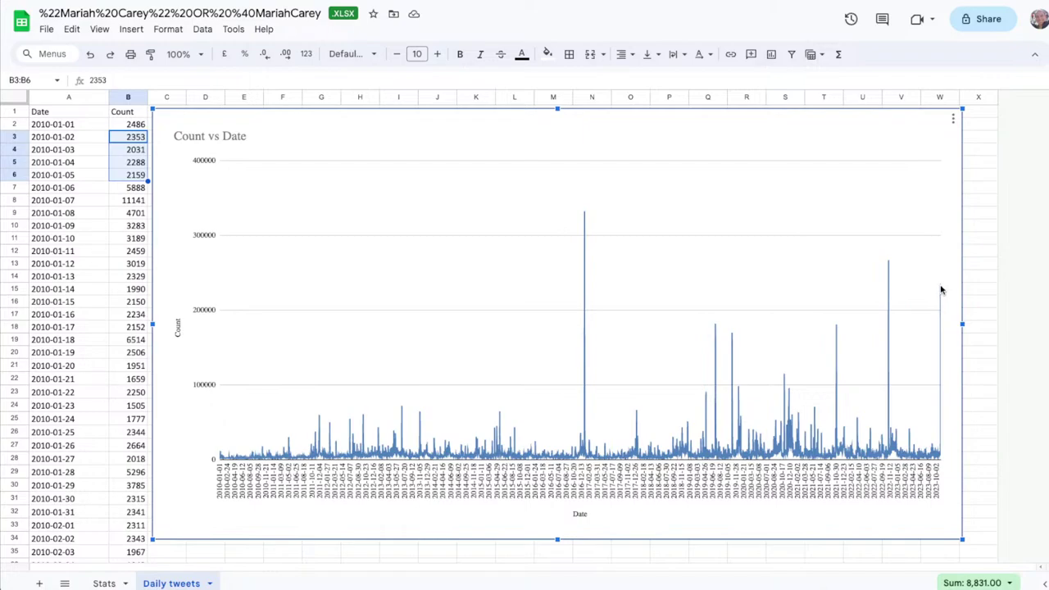
mouse_move(940, 290)
mouse_move(585, 217)
mouse_move(718, 328)
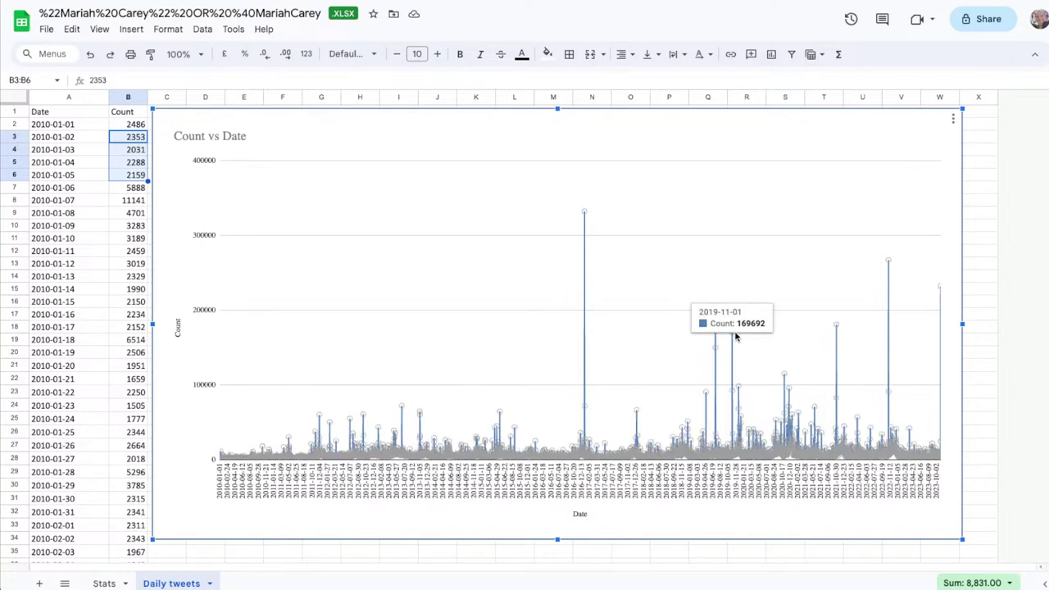
mouse_move(836, 328)
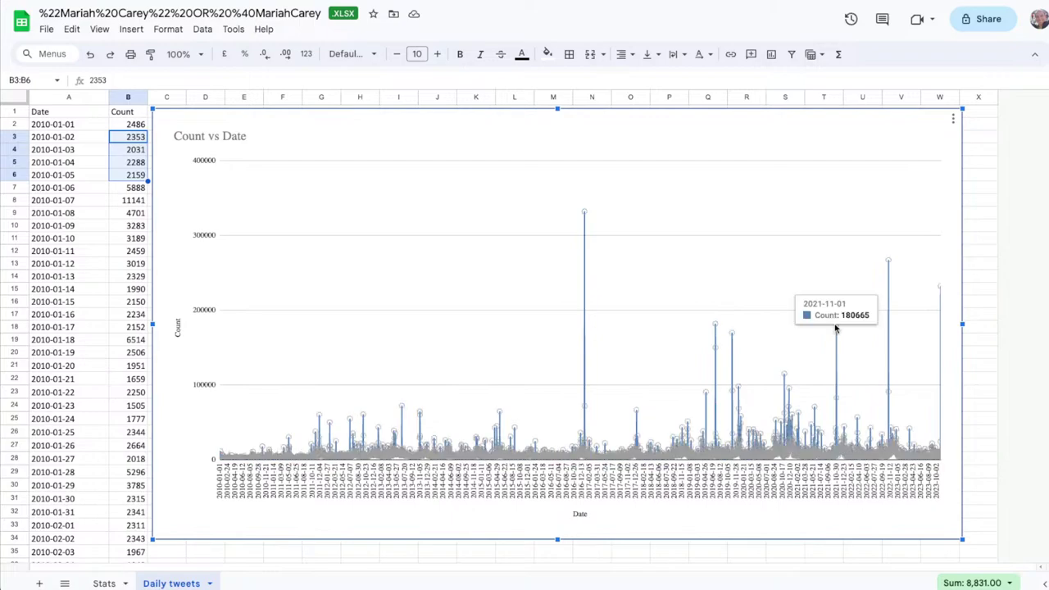